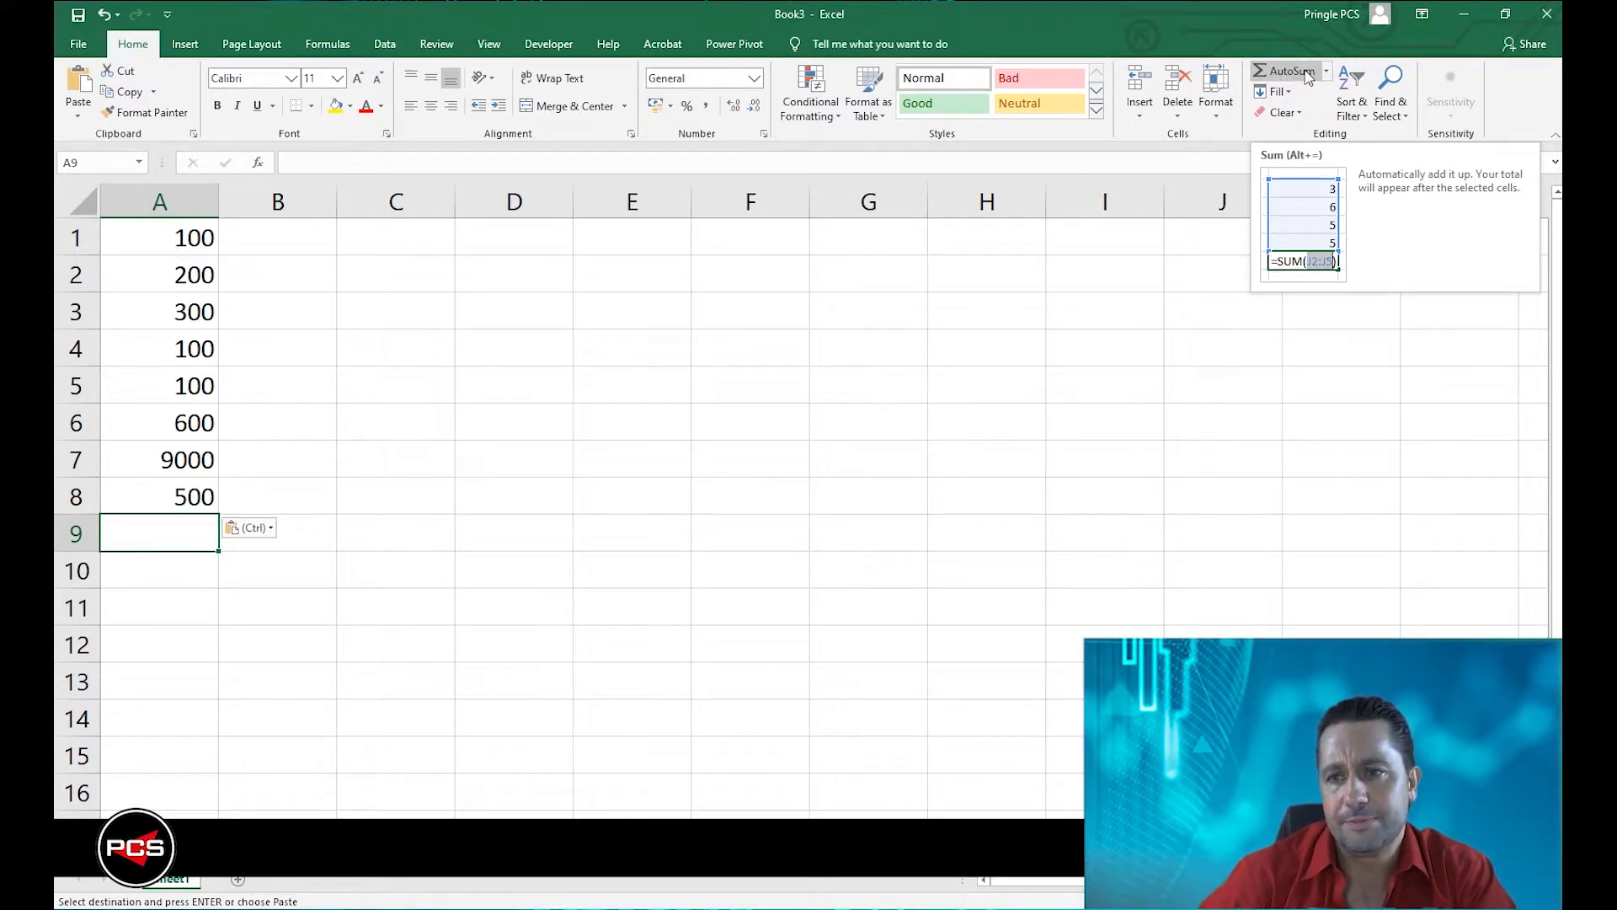
Total A1:A8 in cell A9 with AutoSum, and change the value in A8 to 700.
left_click(1308, 76)
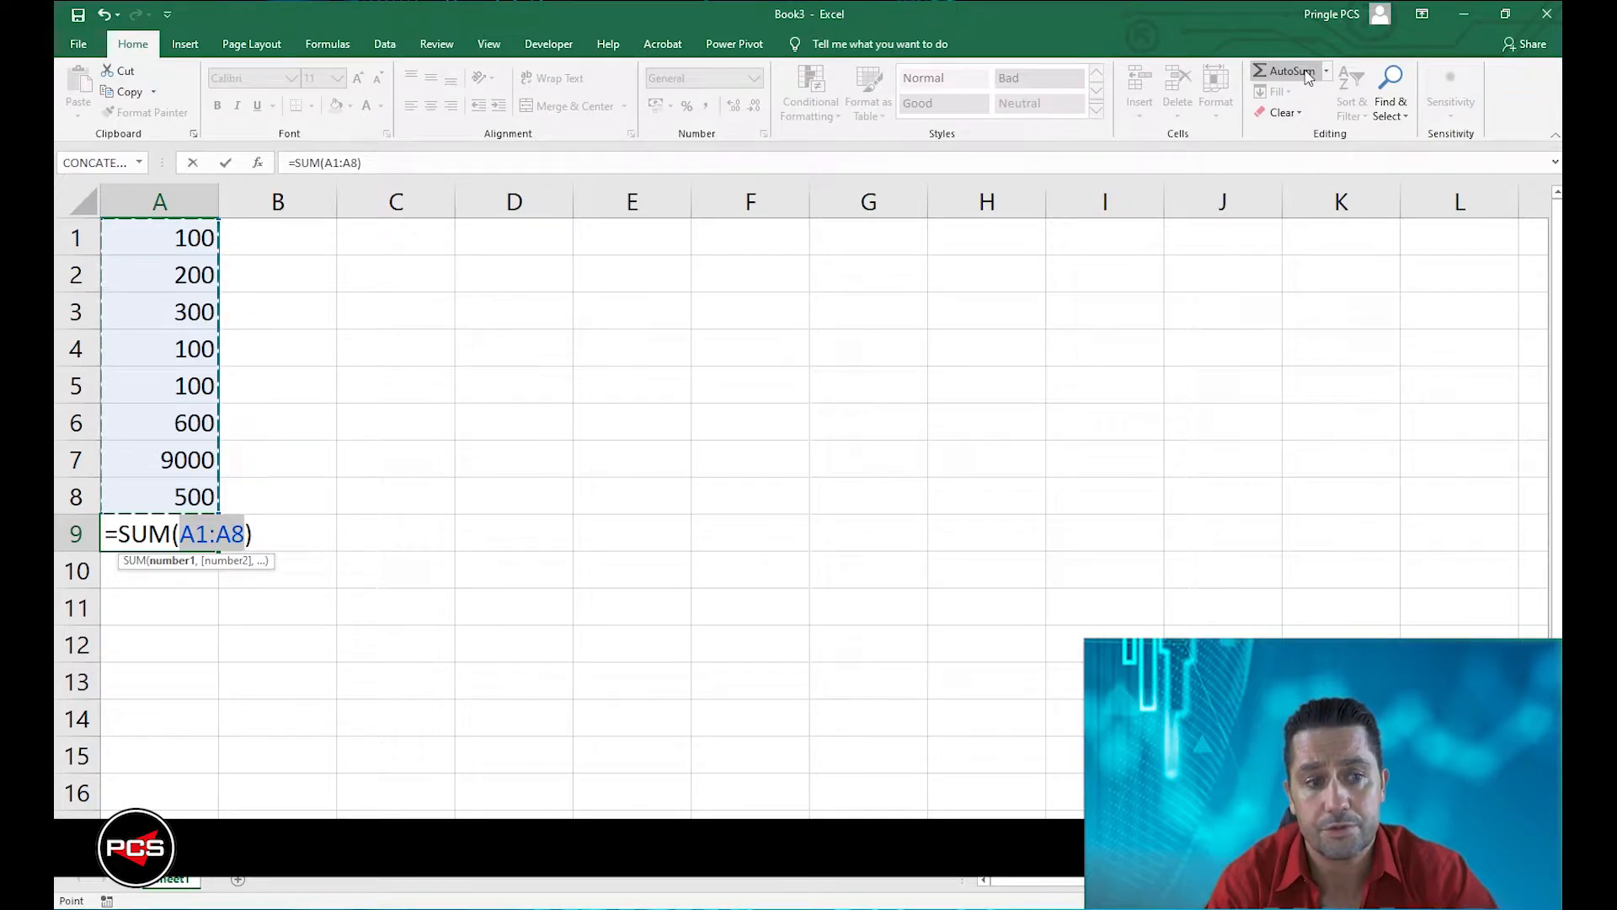
key("Return")
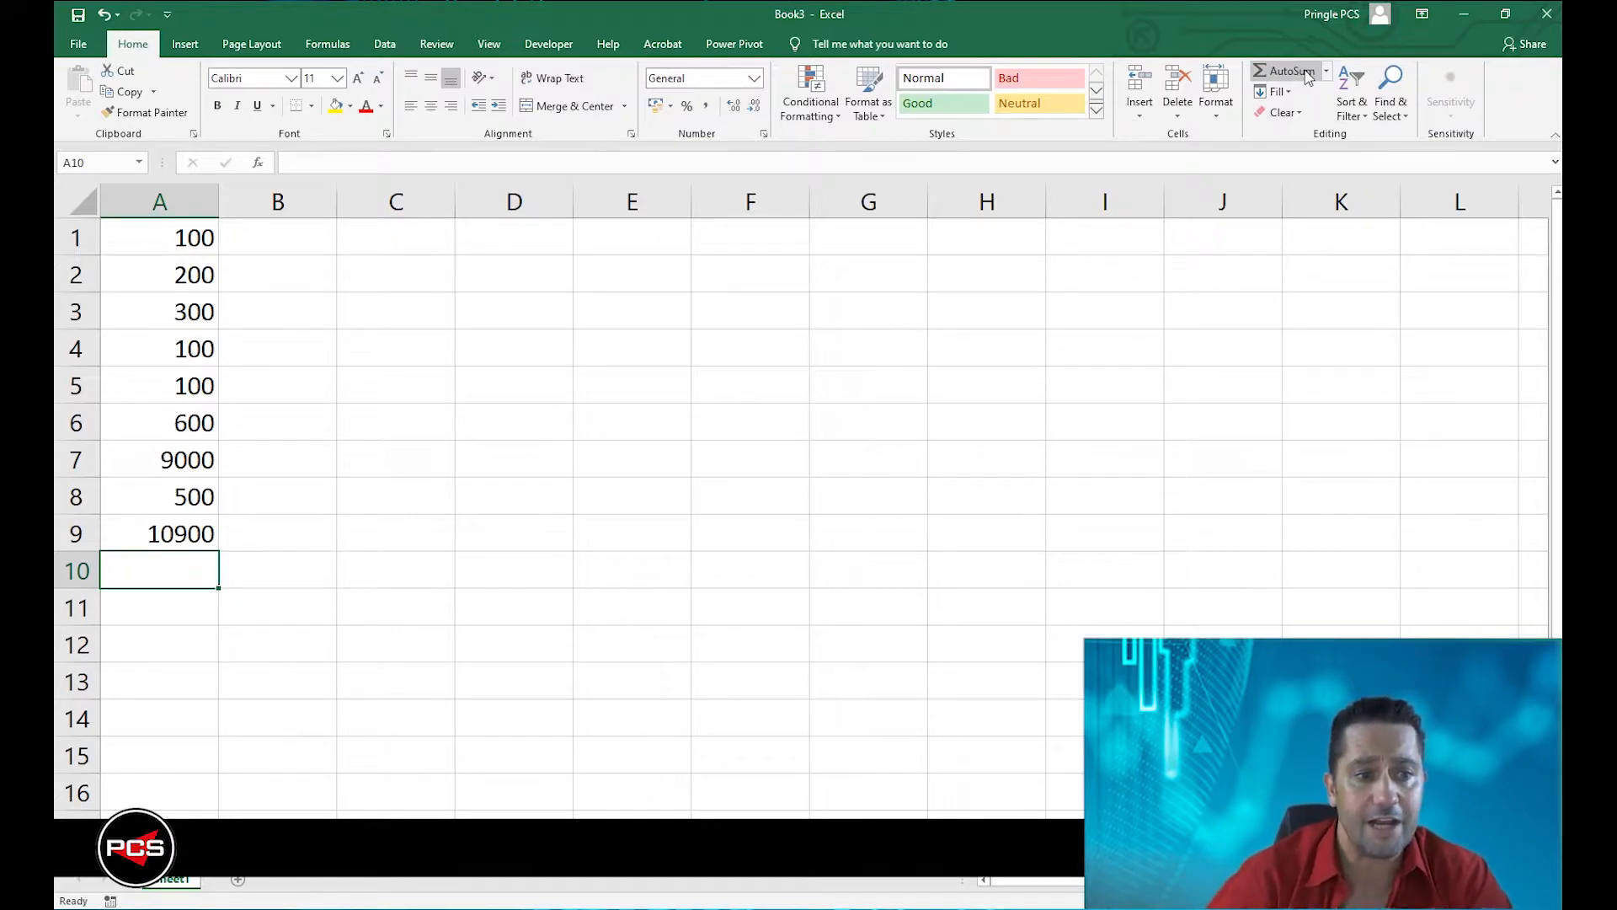
left_click(194, 503)
type("700")
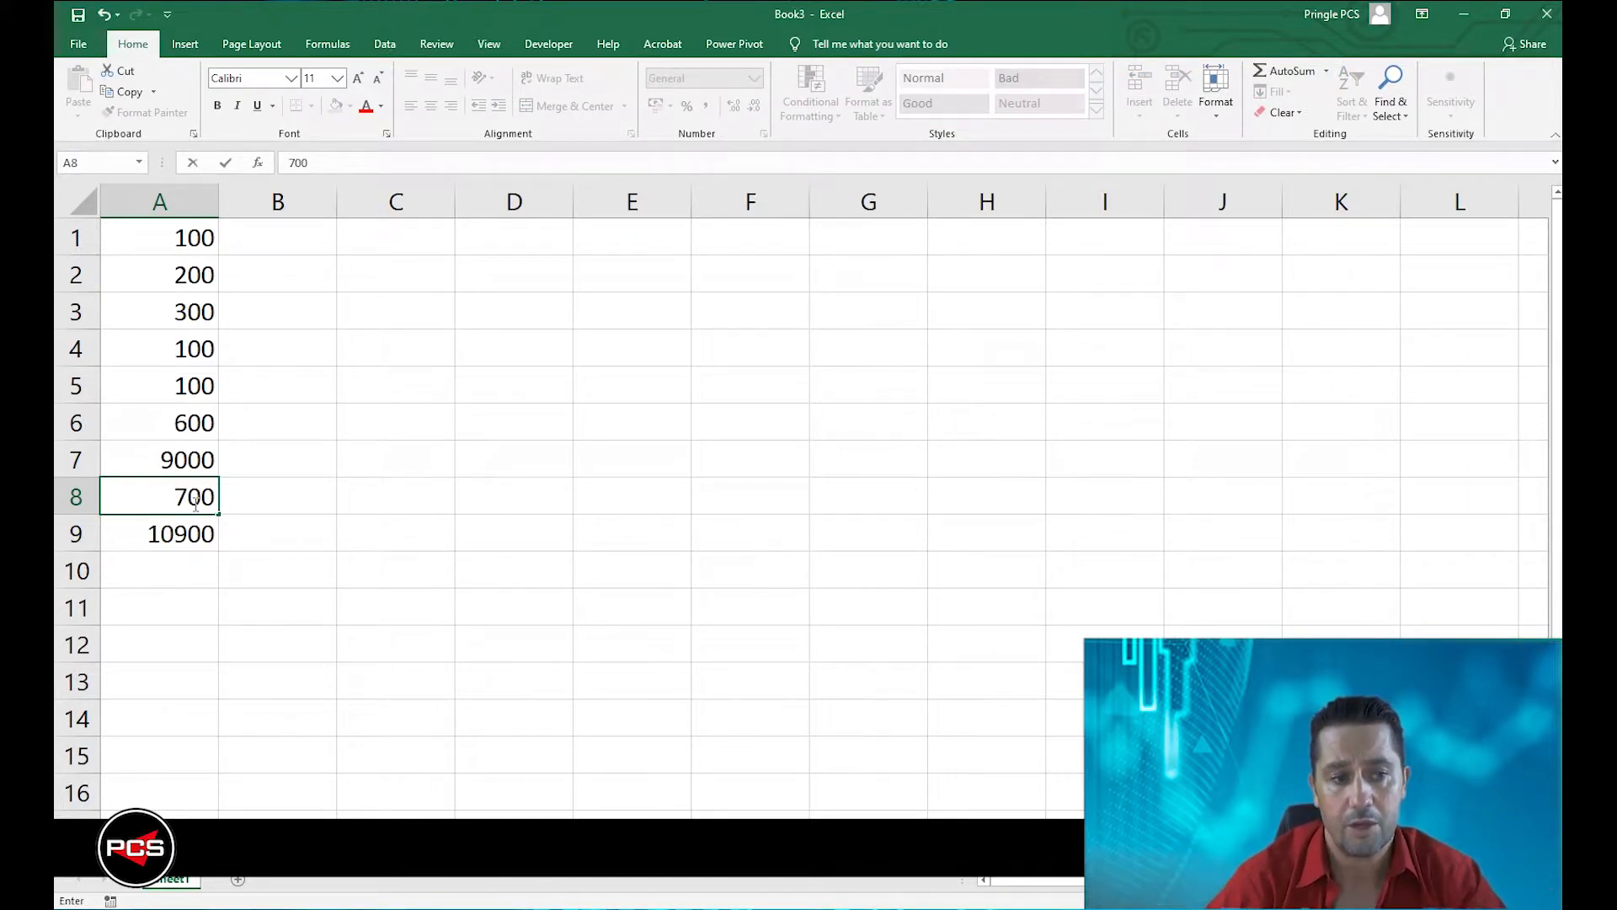
key("Return")
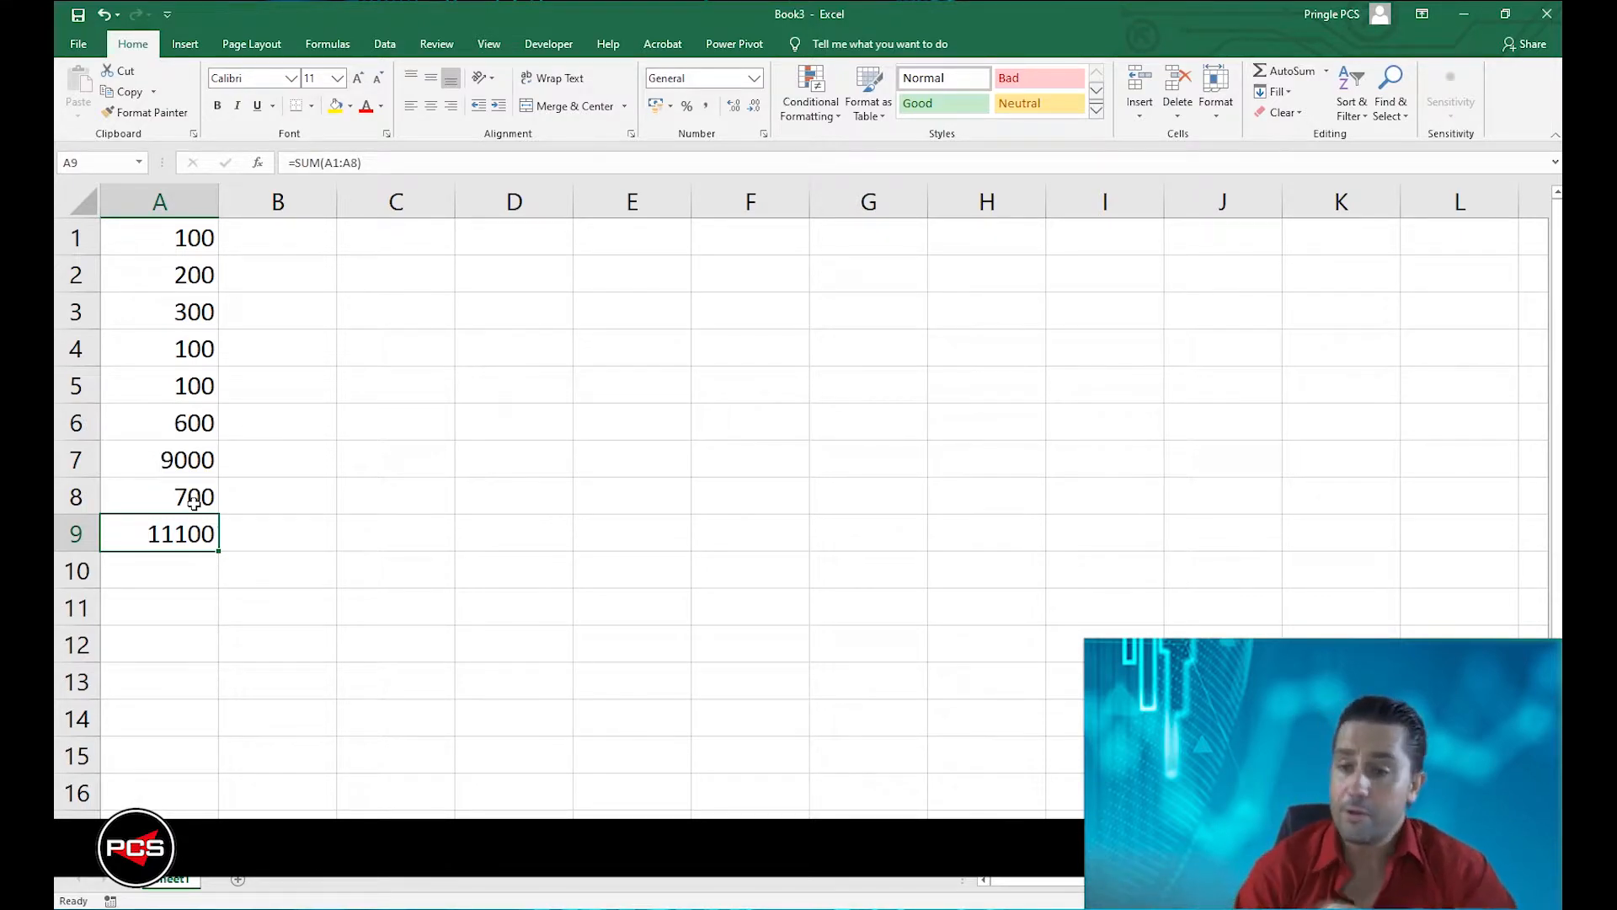
Open the total in A9 for editing to examine its SUM function and cell range.
double_click(156, 534)
key("Escape")
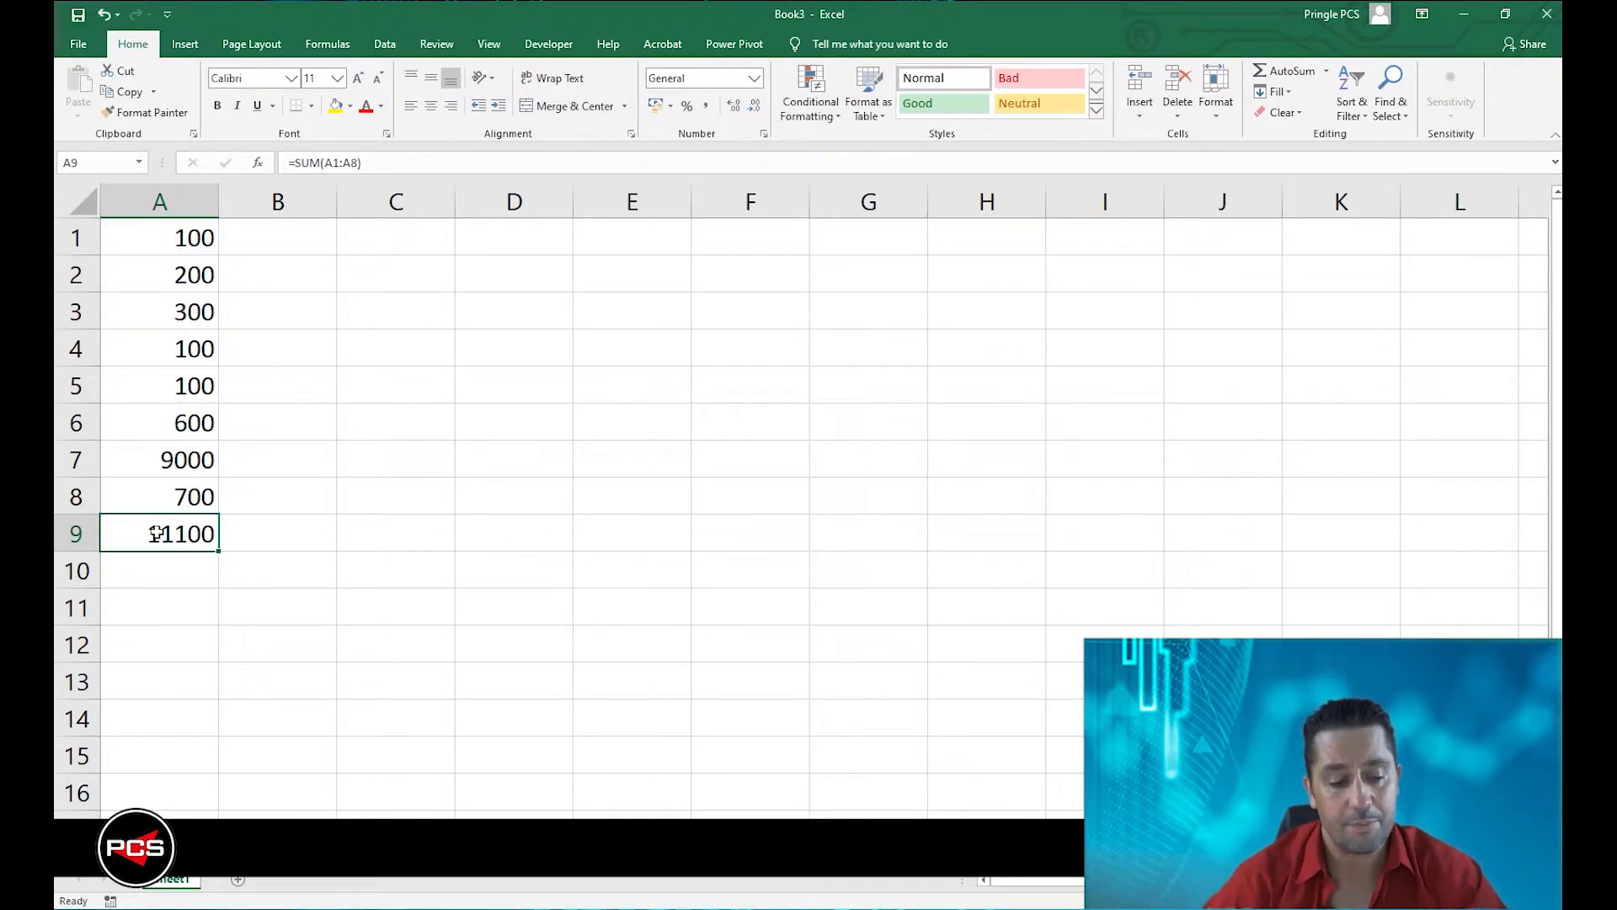
double_click(156, 533)
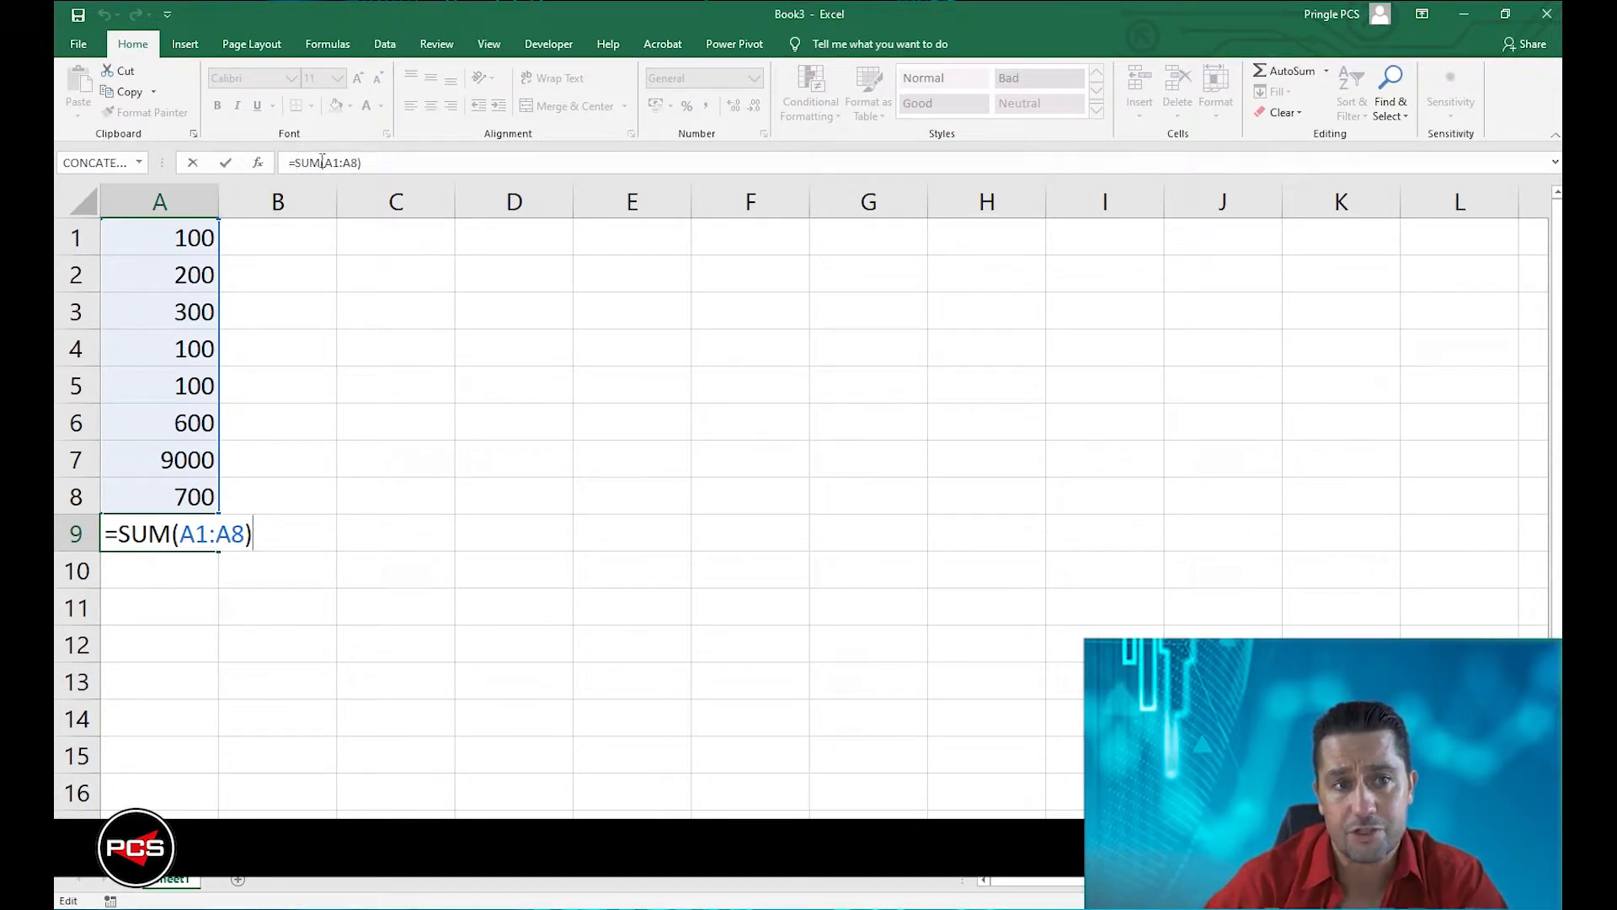
left_click(389, 163)
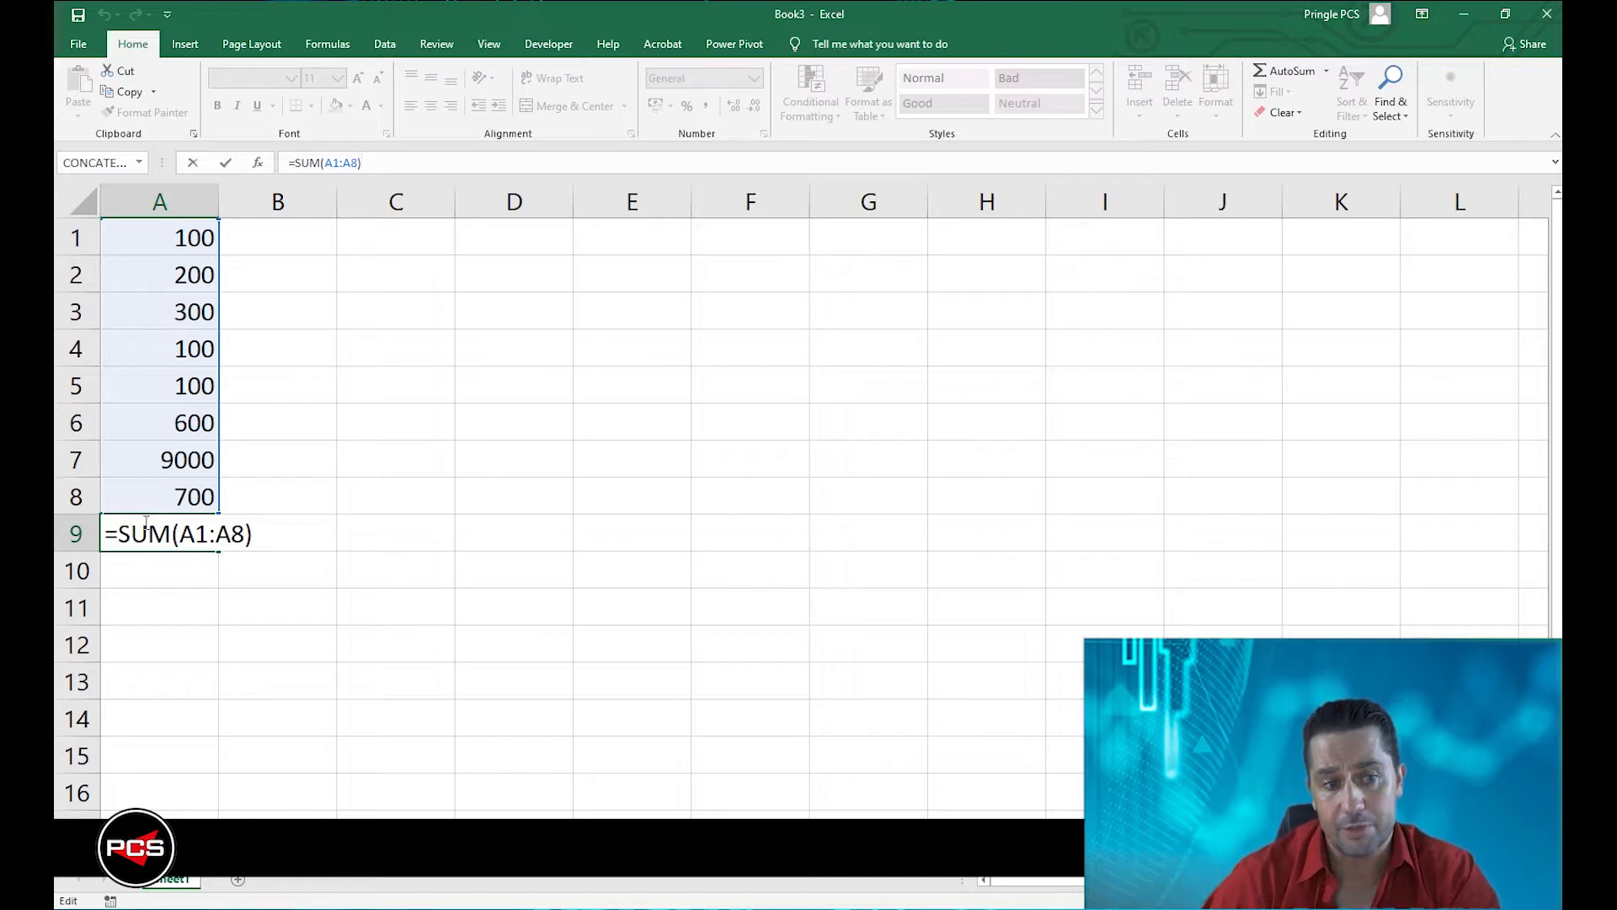
Remove the SUM function name from the formula in A9, leaving =(A1:A8).
double_click(147, 533)
key("Delete")
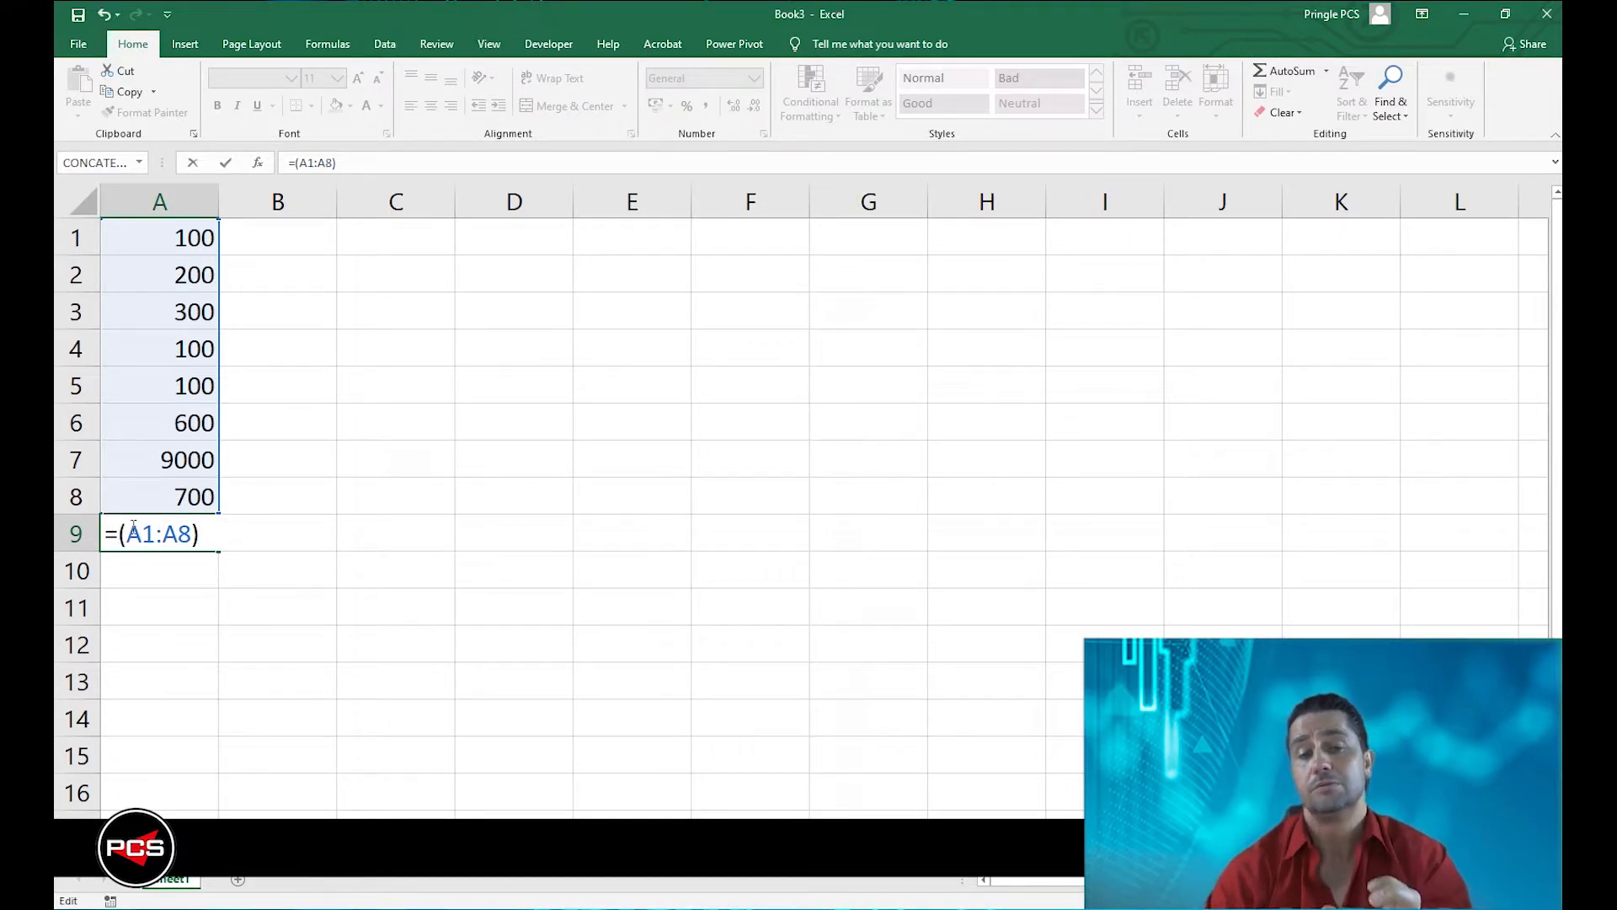
key("Return")
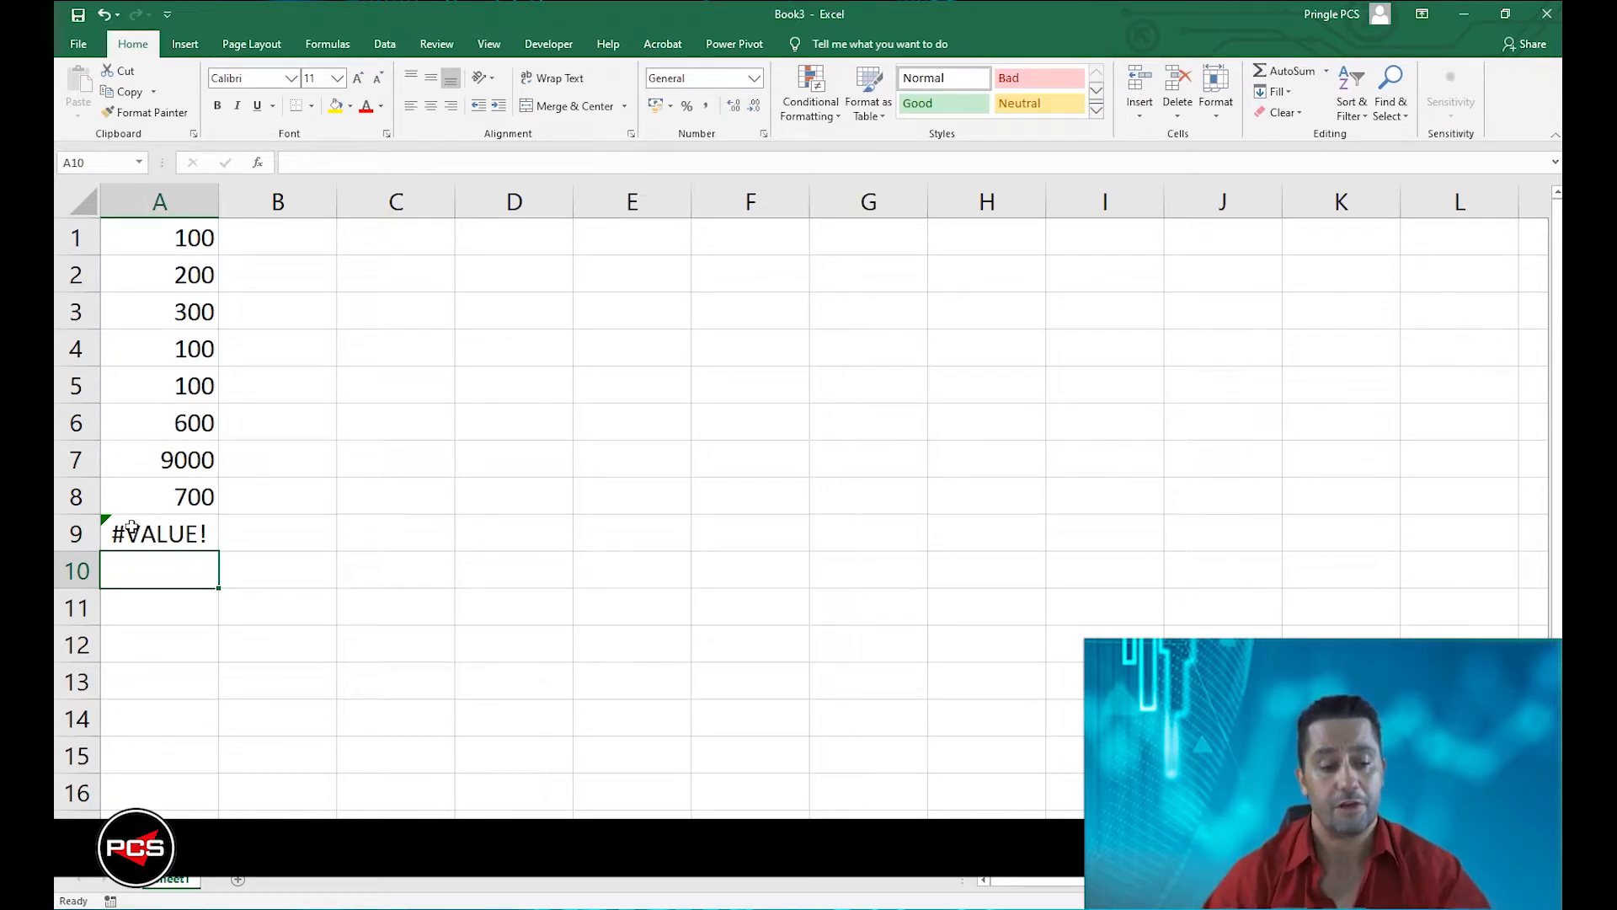
Replace the formula in A9 with one adding each cell individually: =A1+A2+A3+A4+A5+A6+A7+A8.
left_click(134, 531)
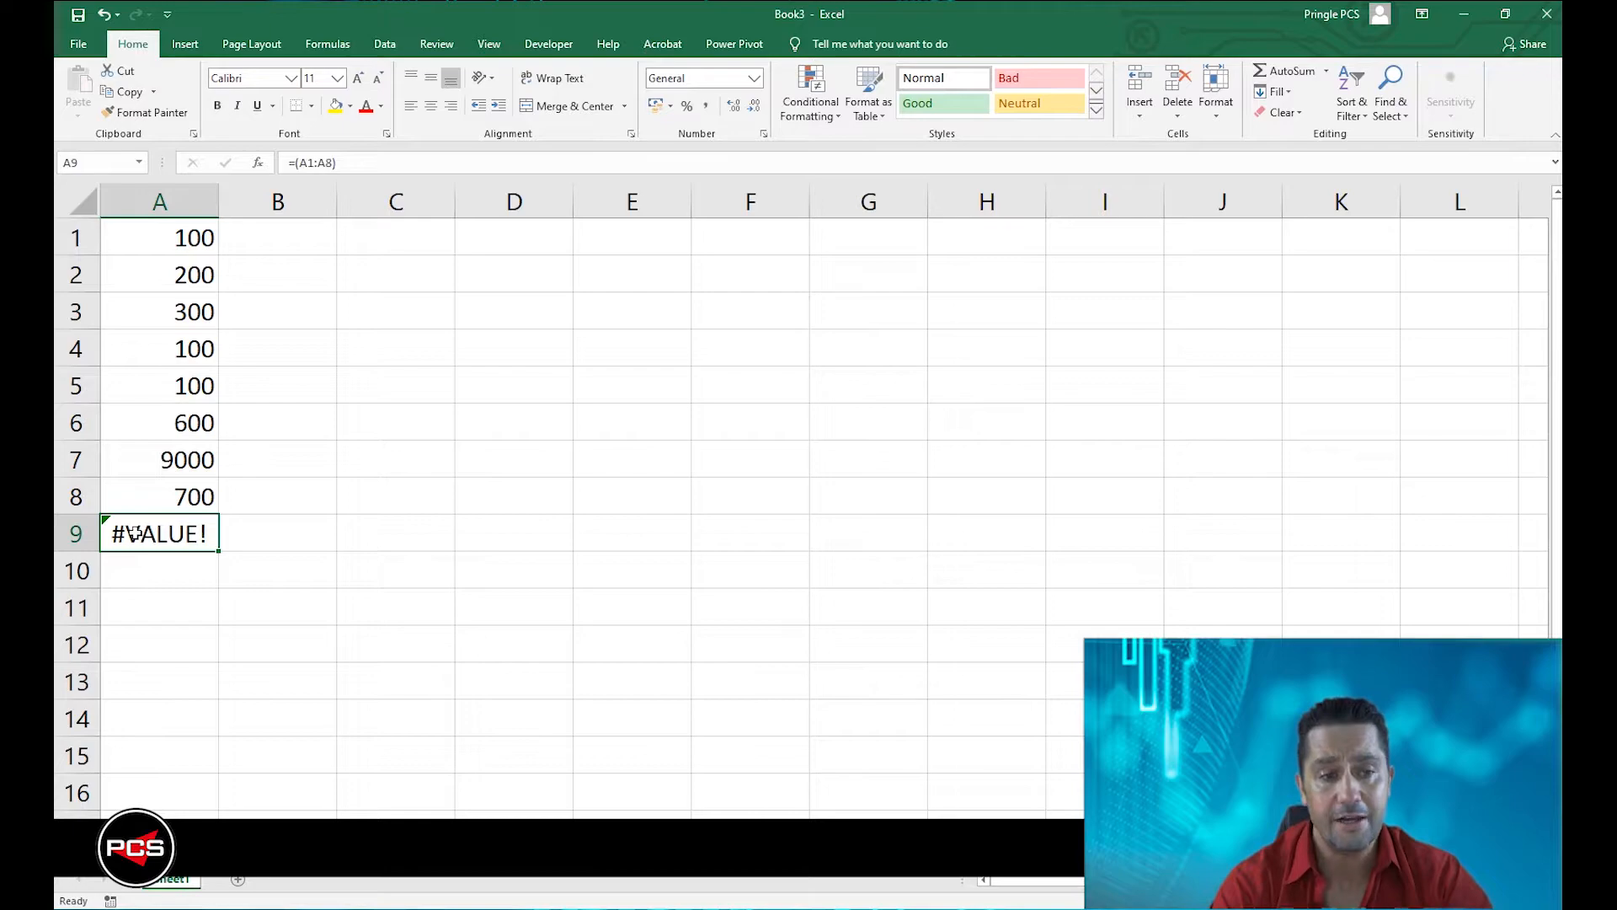
type("=")
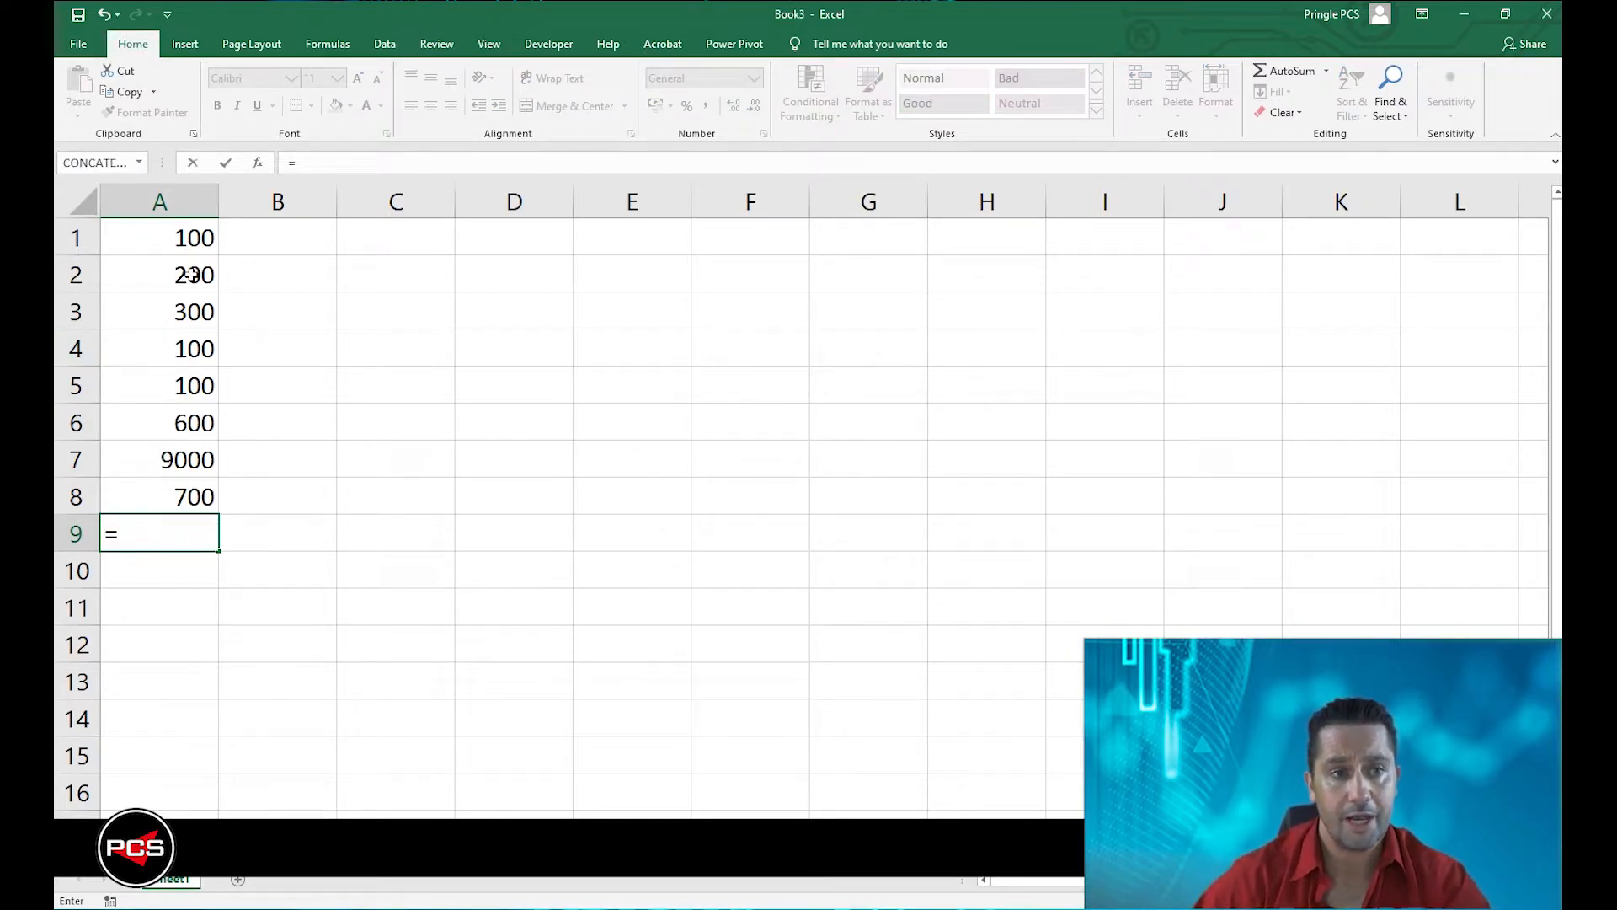
left_click(181, 207)
left_click(180, 239)
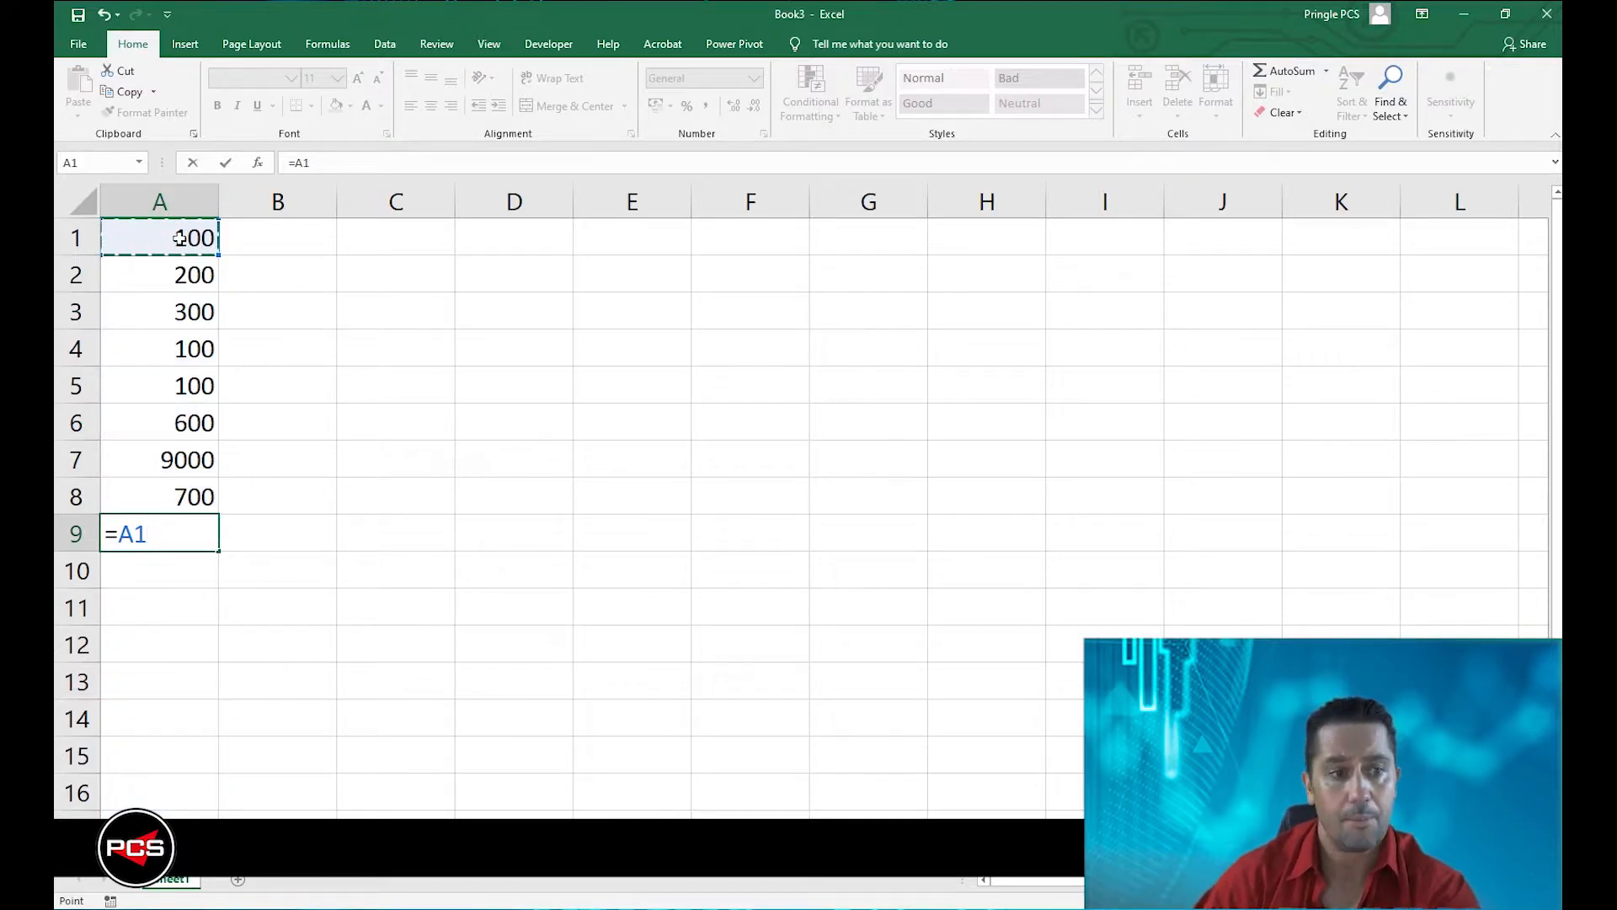
type("+")
left_click(177, 275)
type("+")
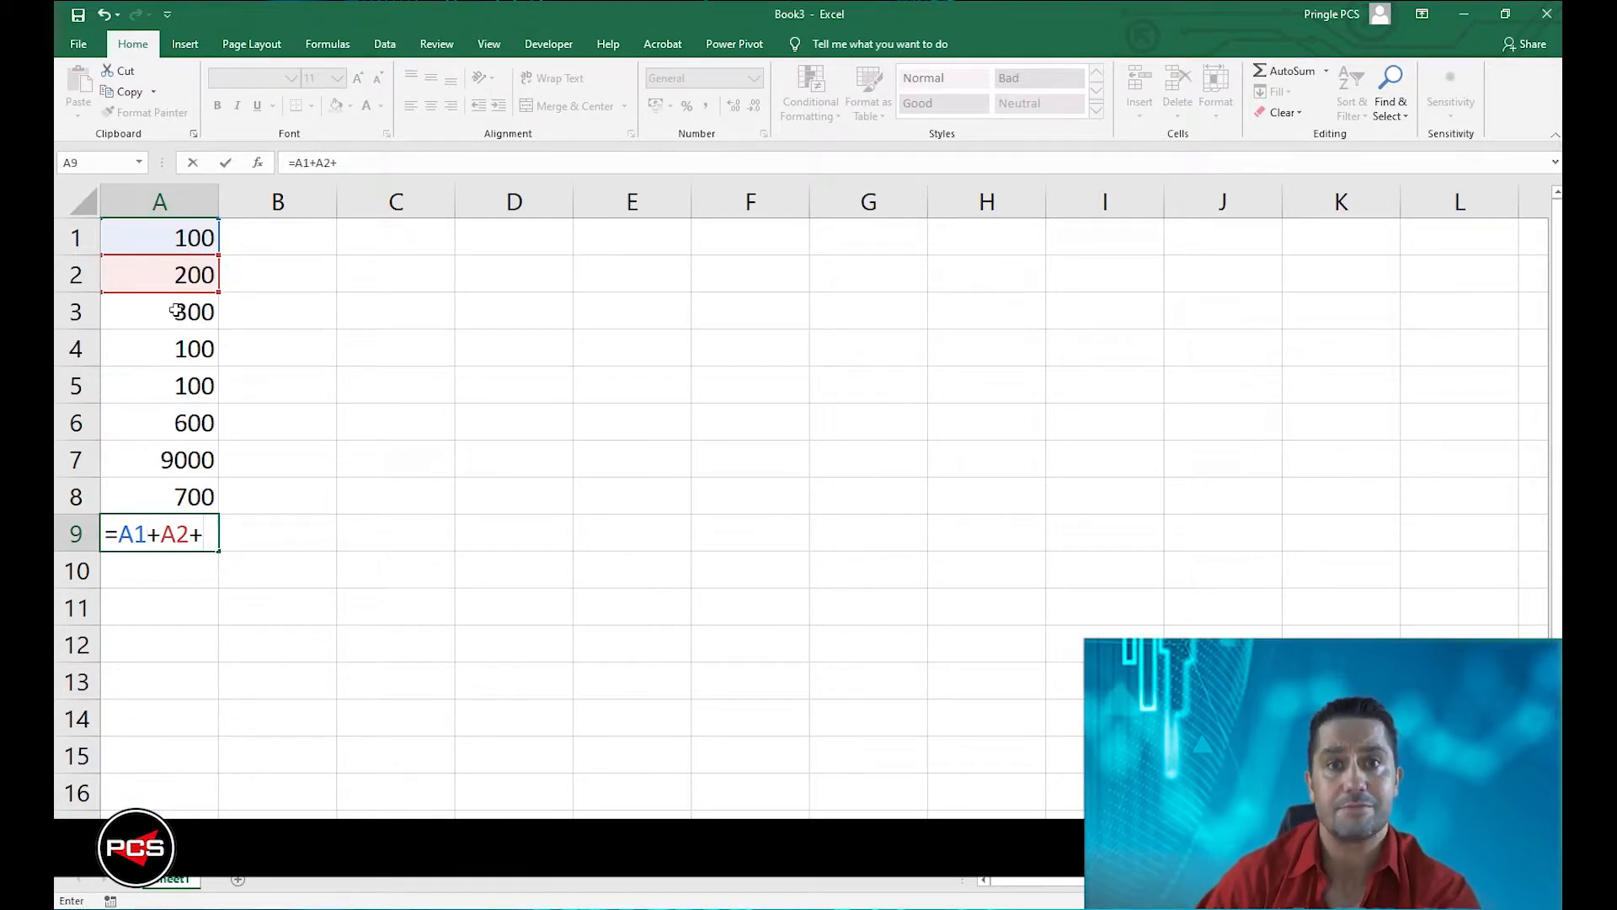
left_click(176, 311)
type("+")
left_click(171, 335)
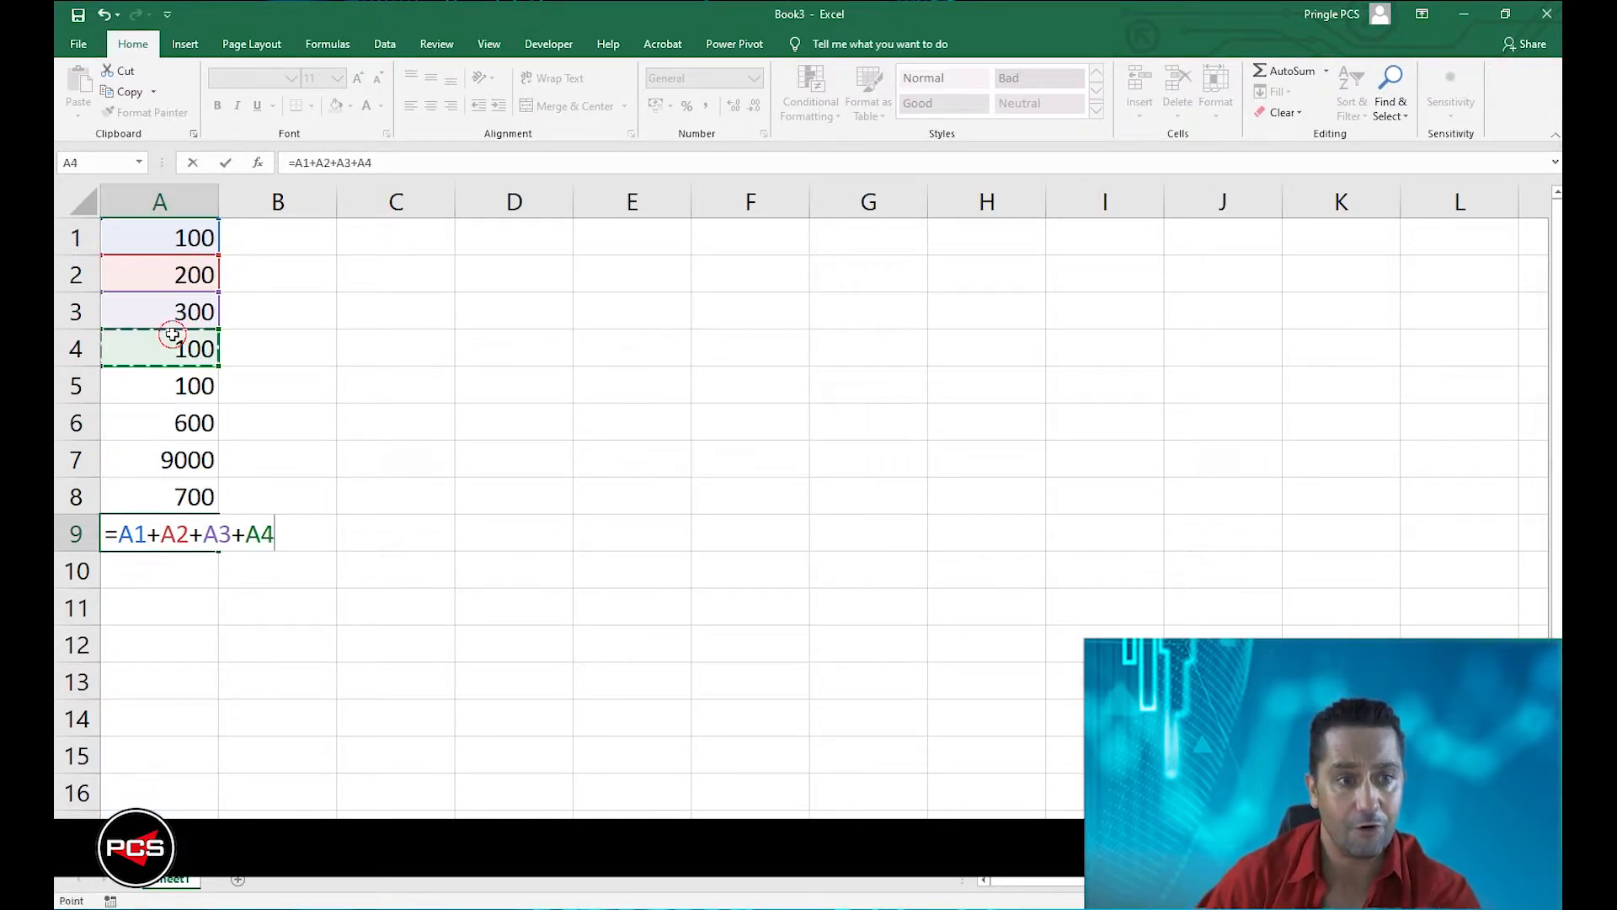
type("+")
left_click(181, 384)
type("+")
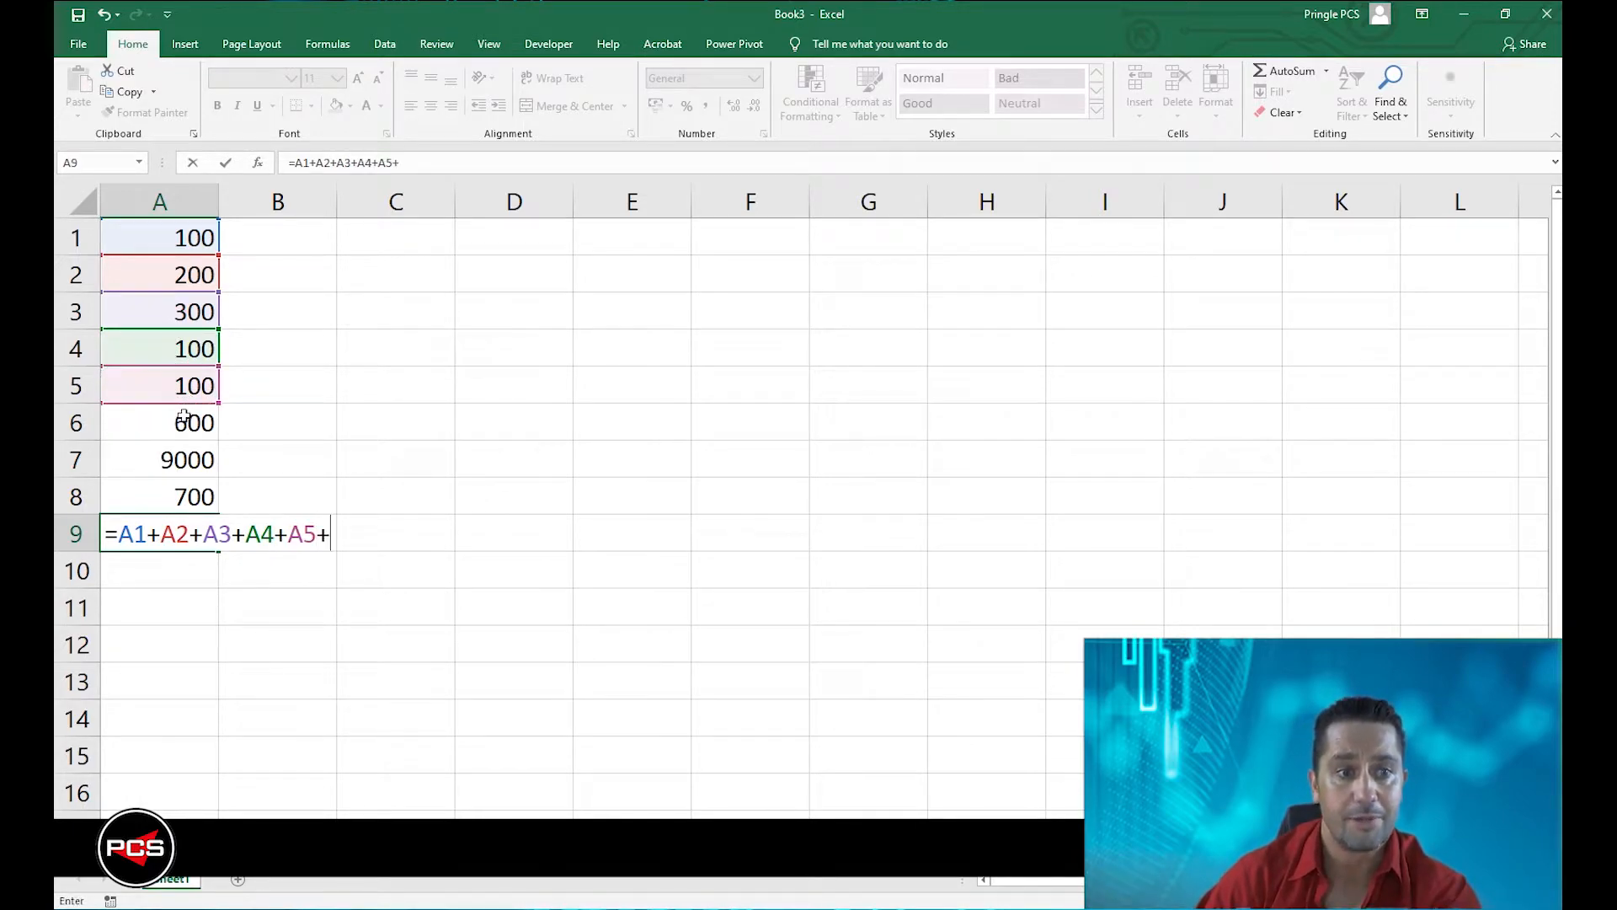
left_click(184, 418)
type("+")
left_click(184, 461)
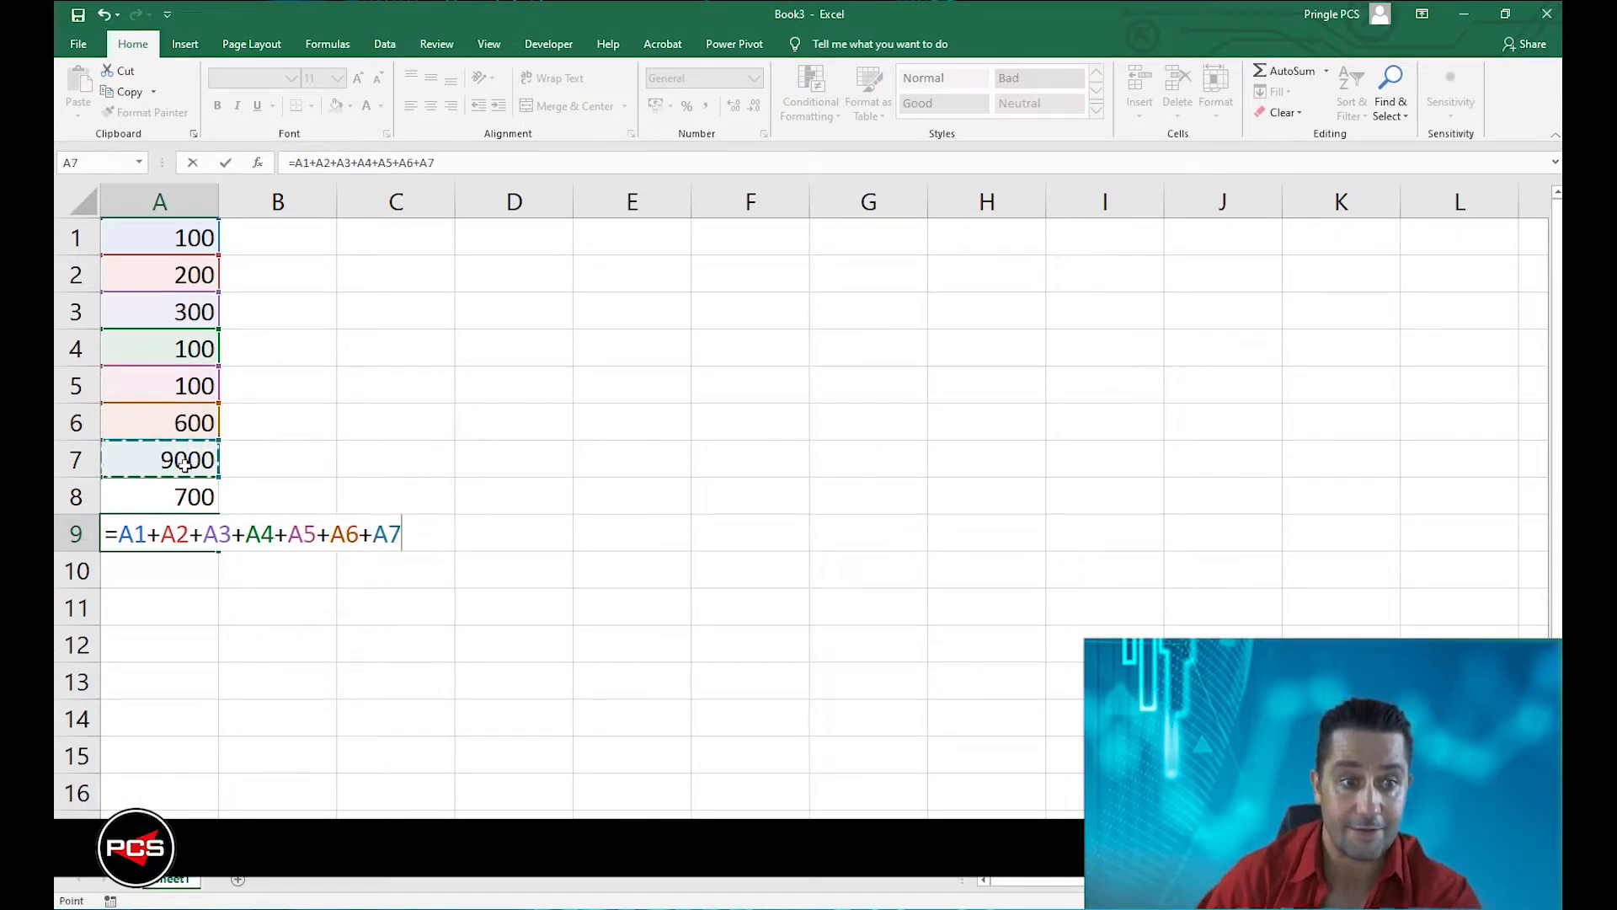
type("+")
left_click(183, 497)
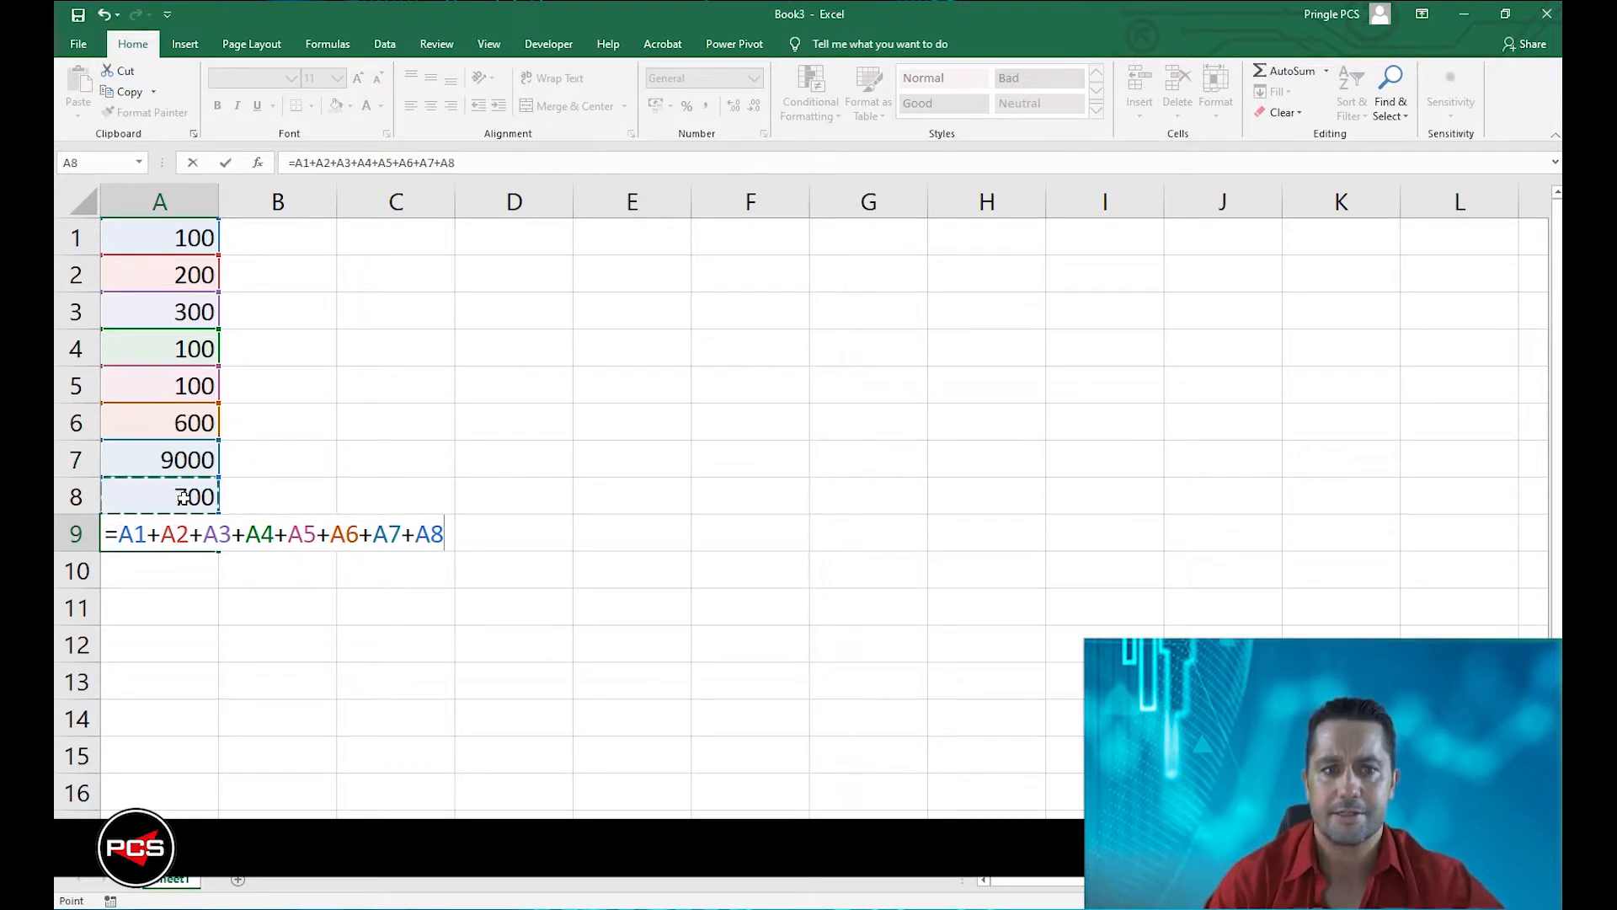
key("Return")
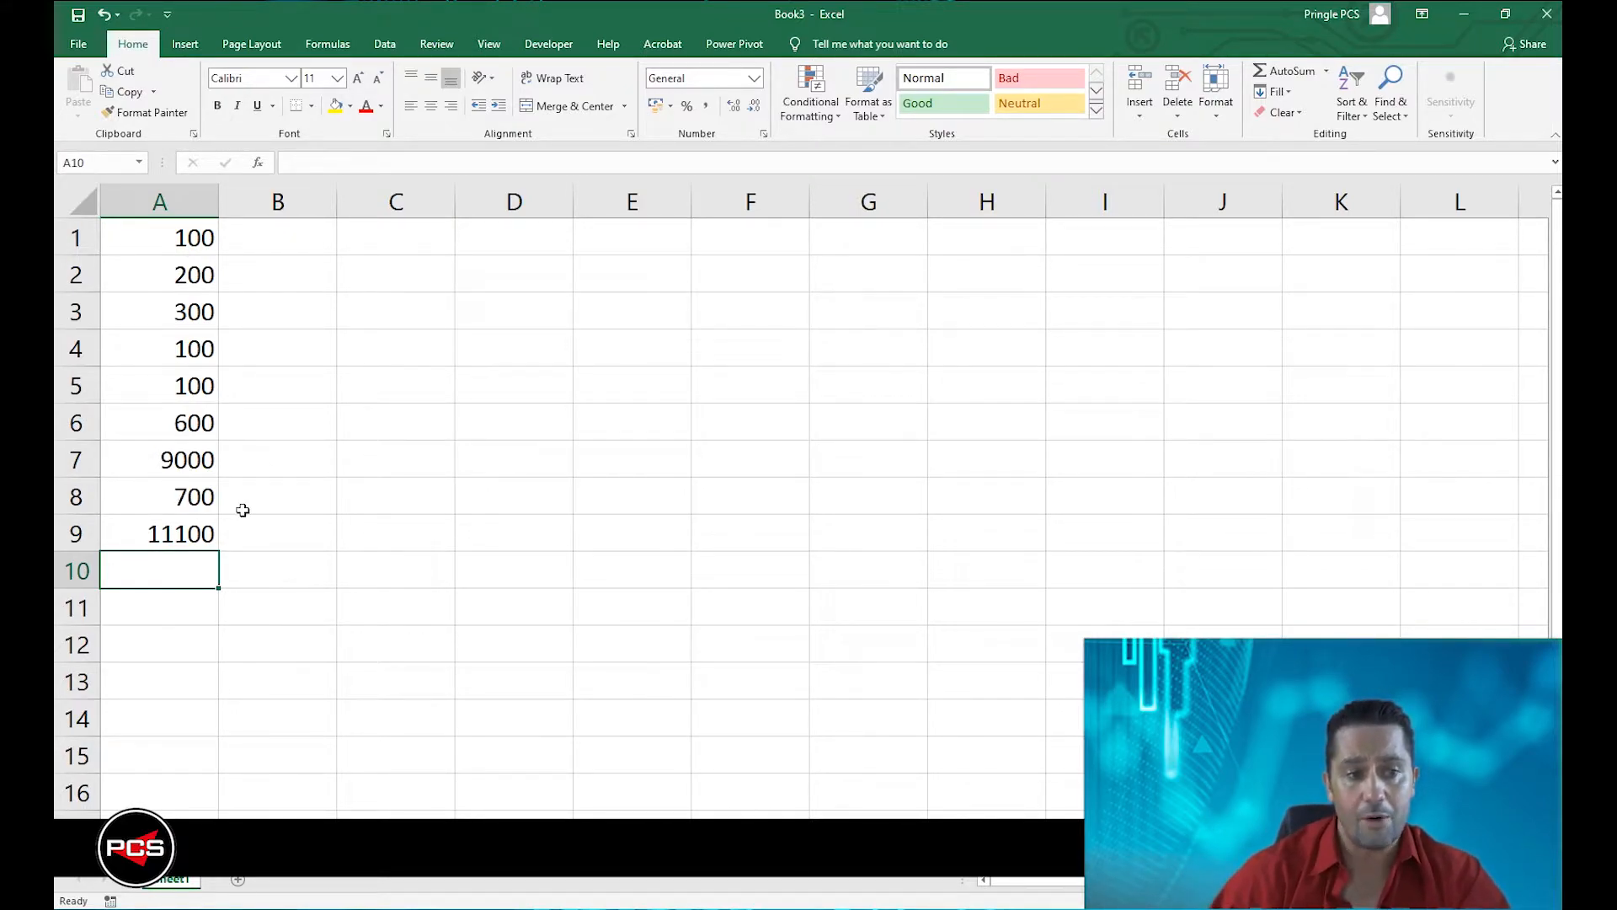
Replace the cell-by-cell addition in A9 with an AutoSum of A1:A8.
left_click(158, 530)
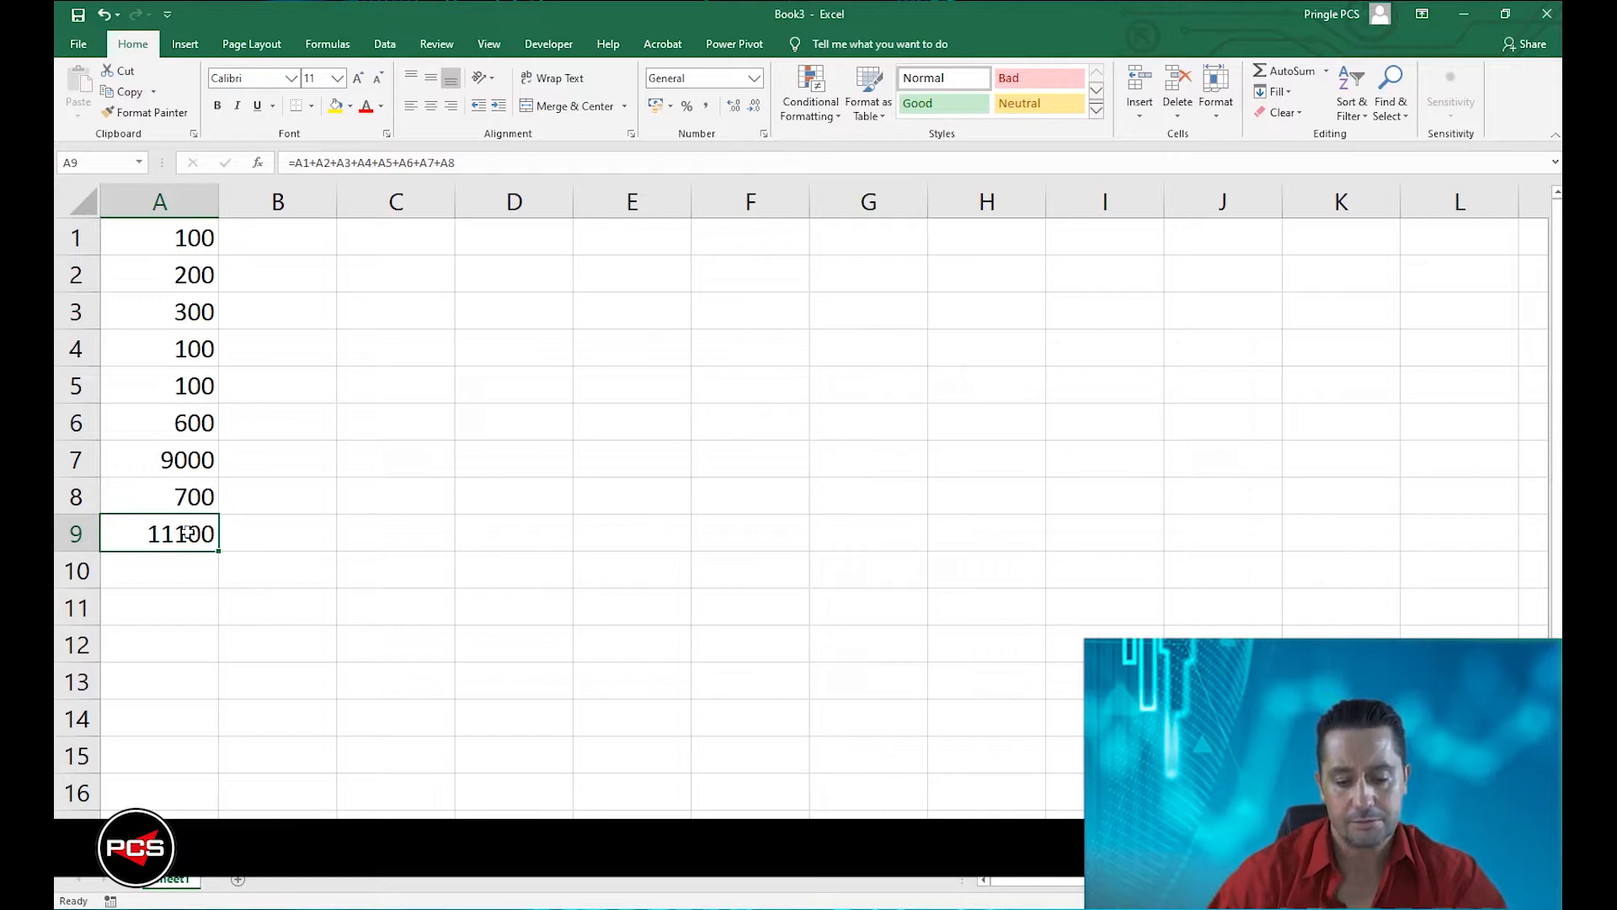
key("Delete")
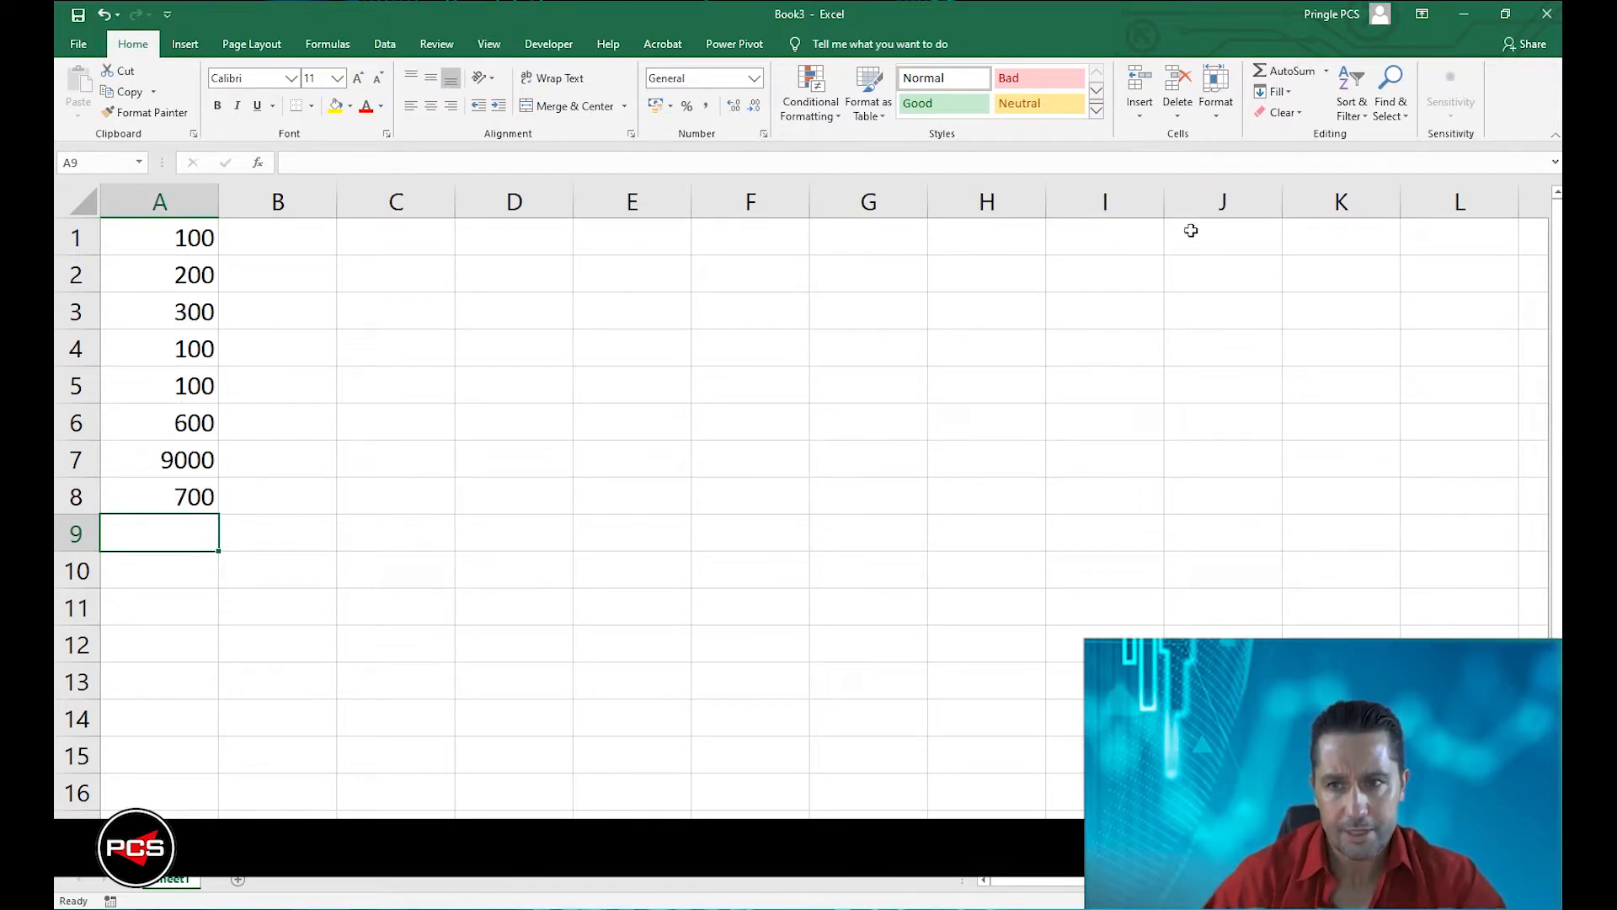
left_click(1288, 72)
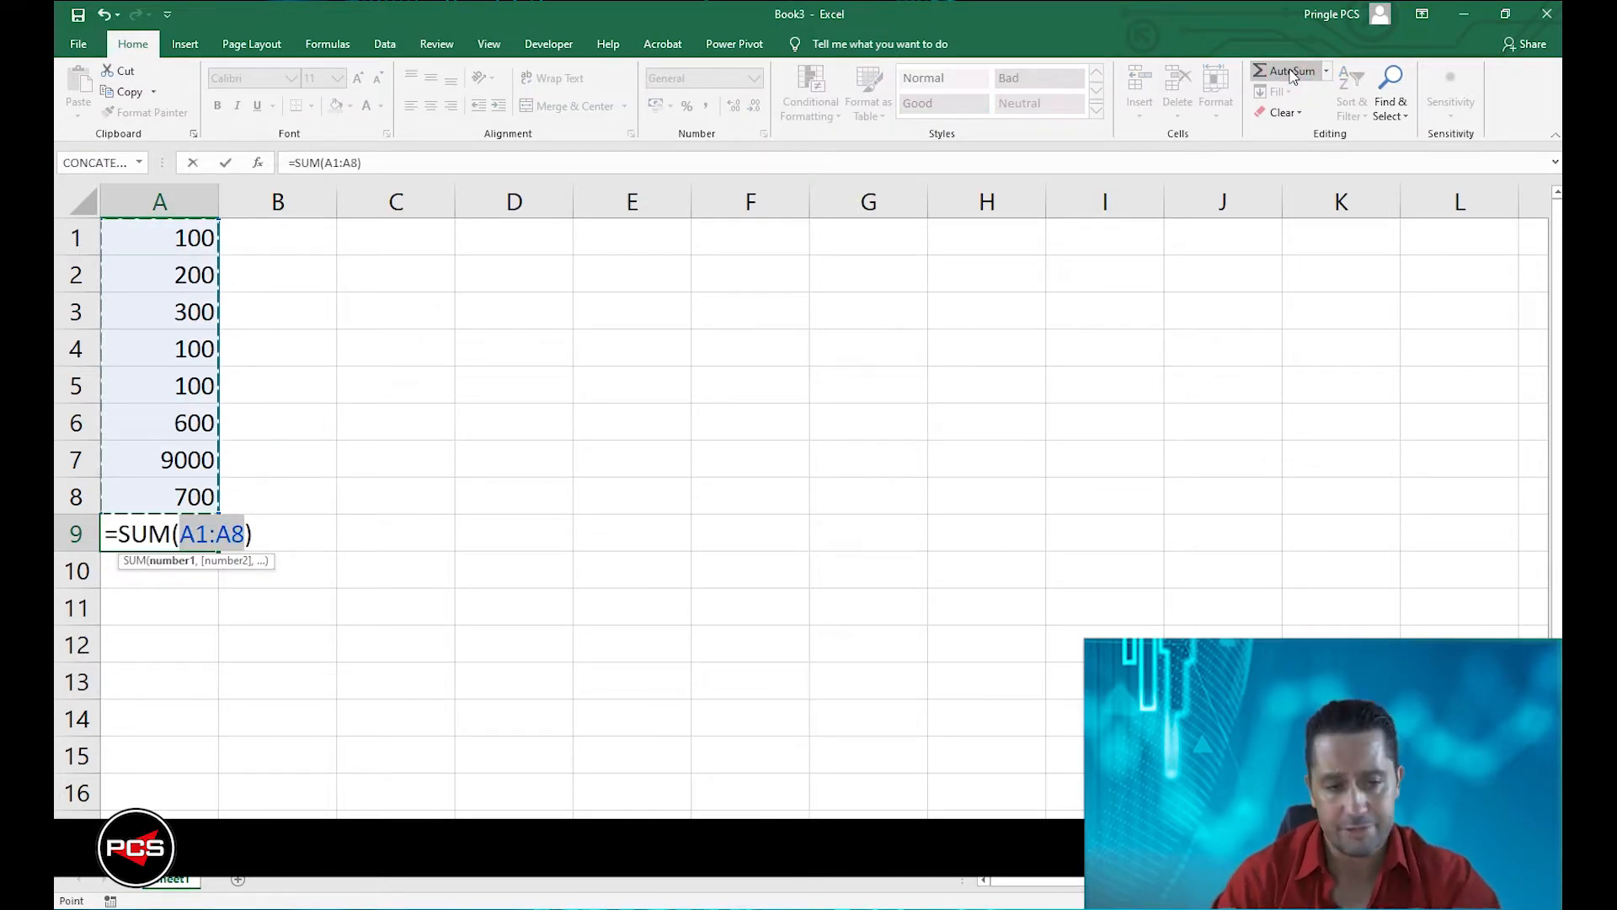
key("Return")
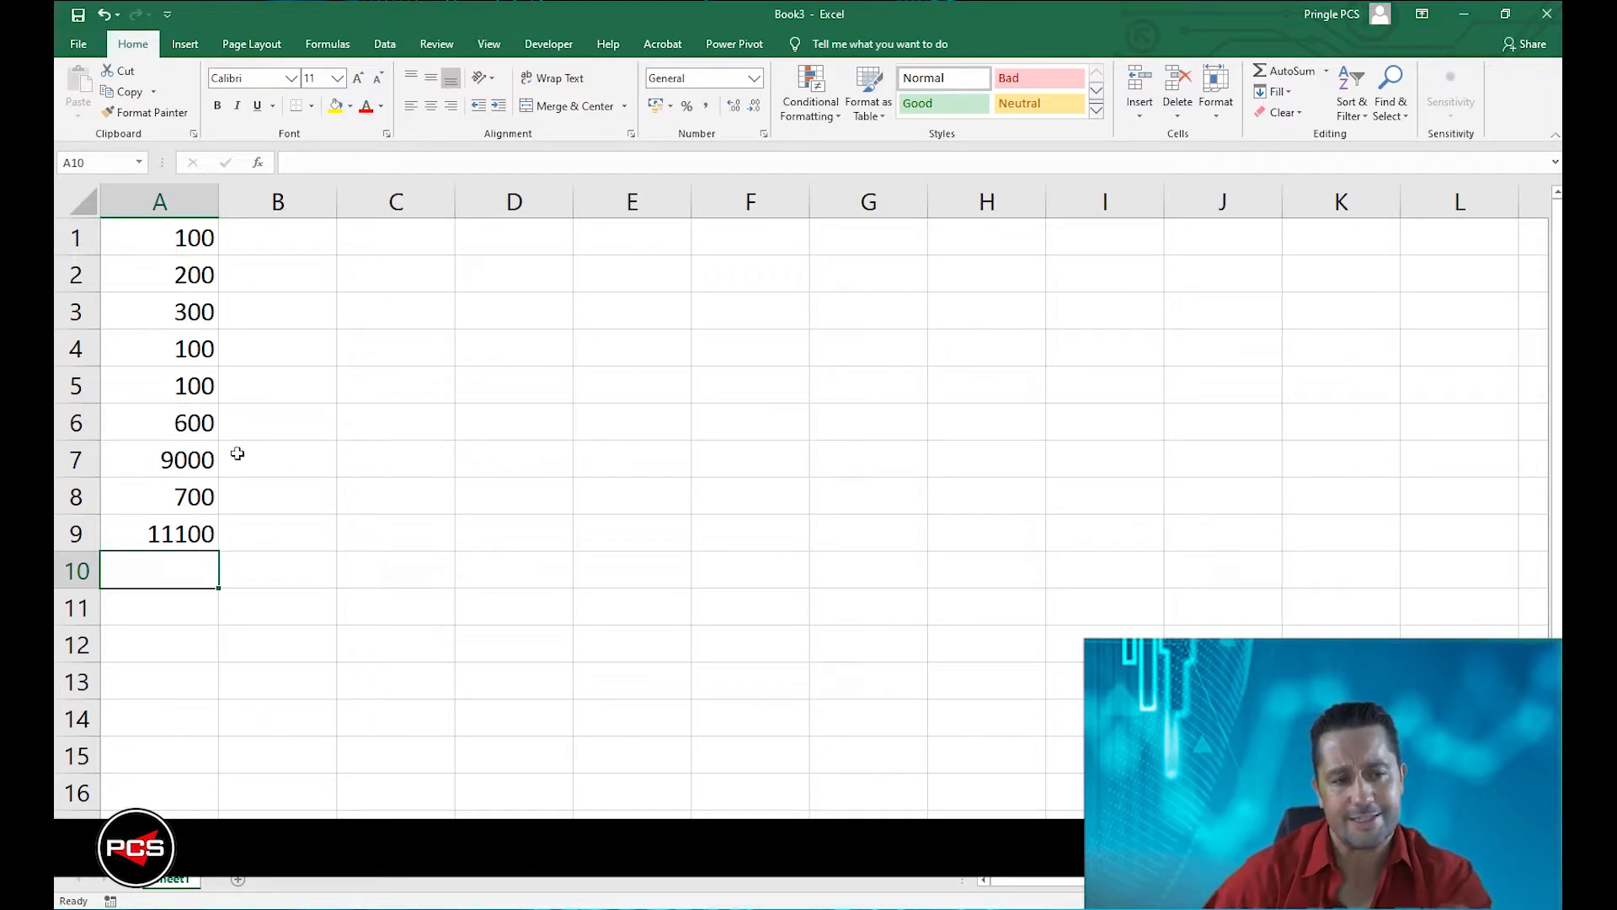
Insert a space before the equals sign in A9 to show the formula as text.
double_click(148, 533)
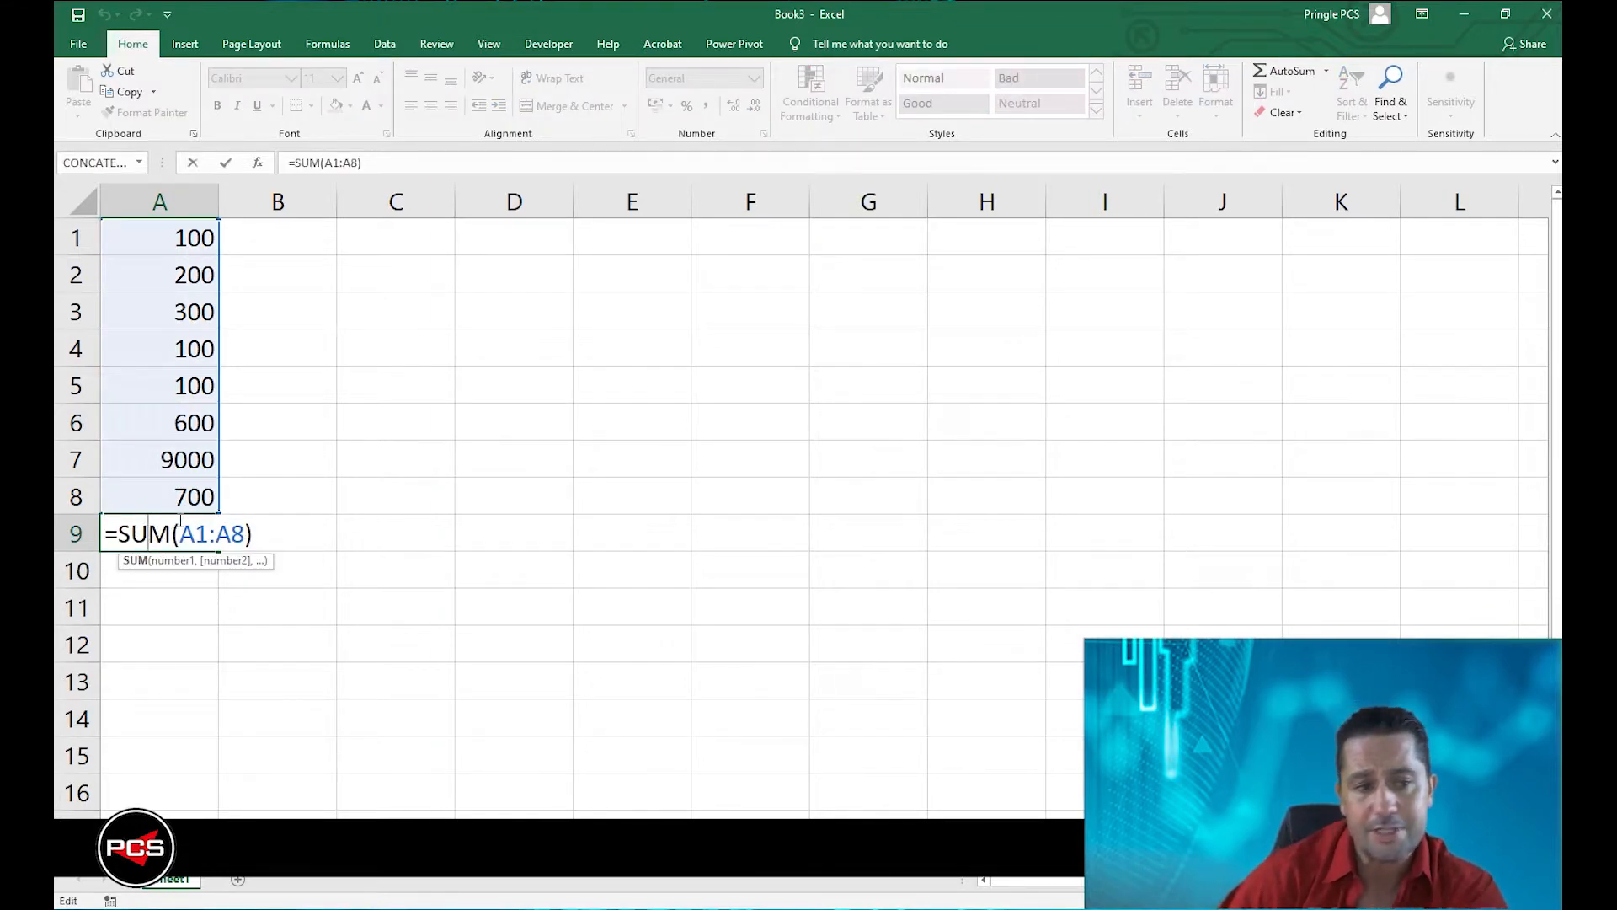
left_click(109, 536)
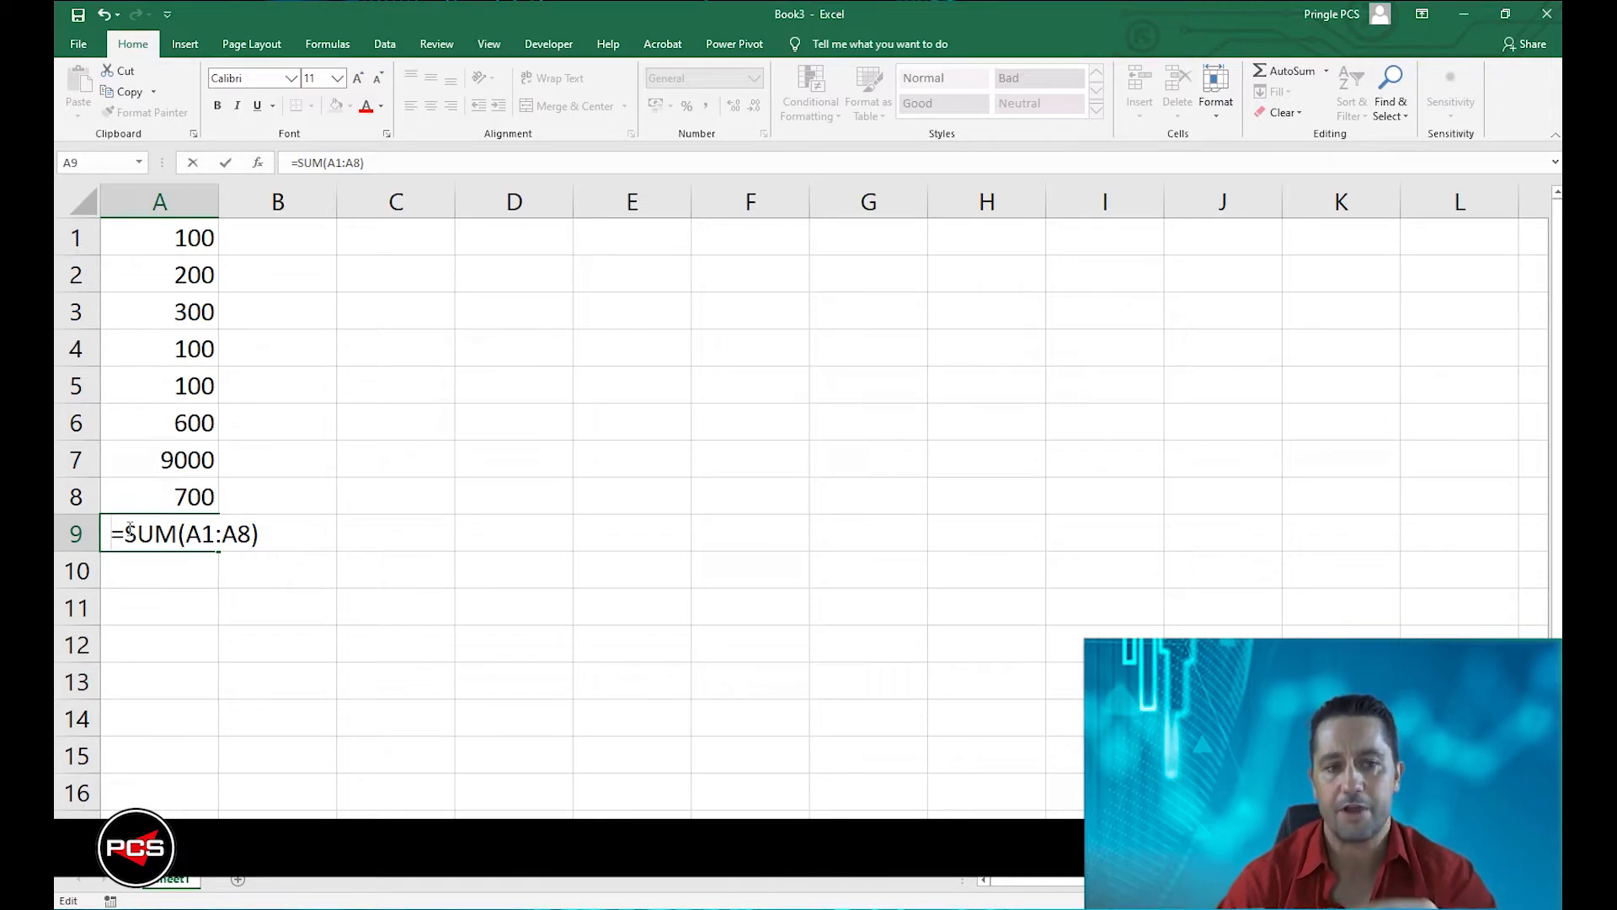
key("Return")
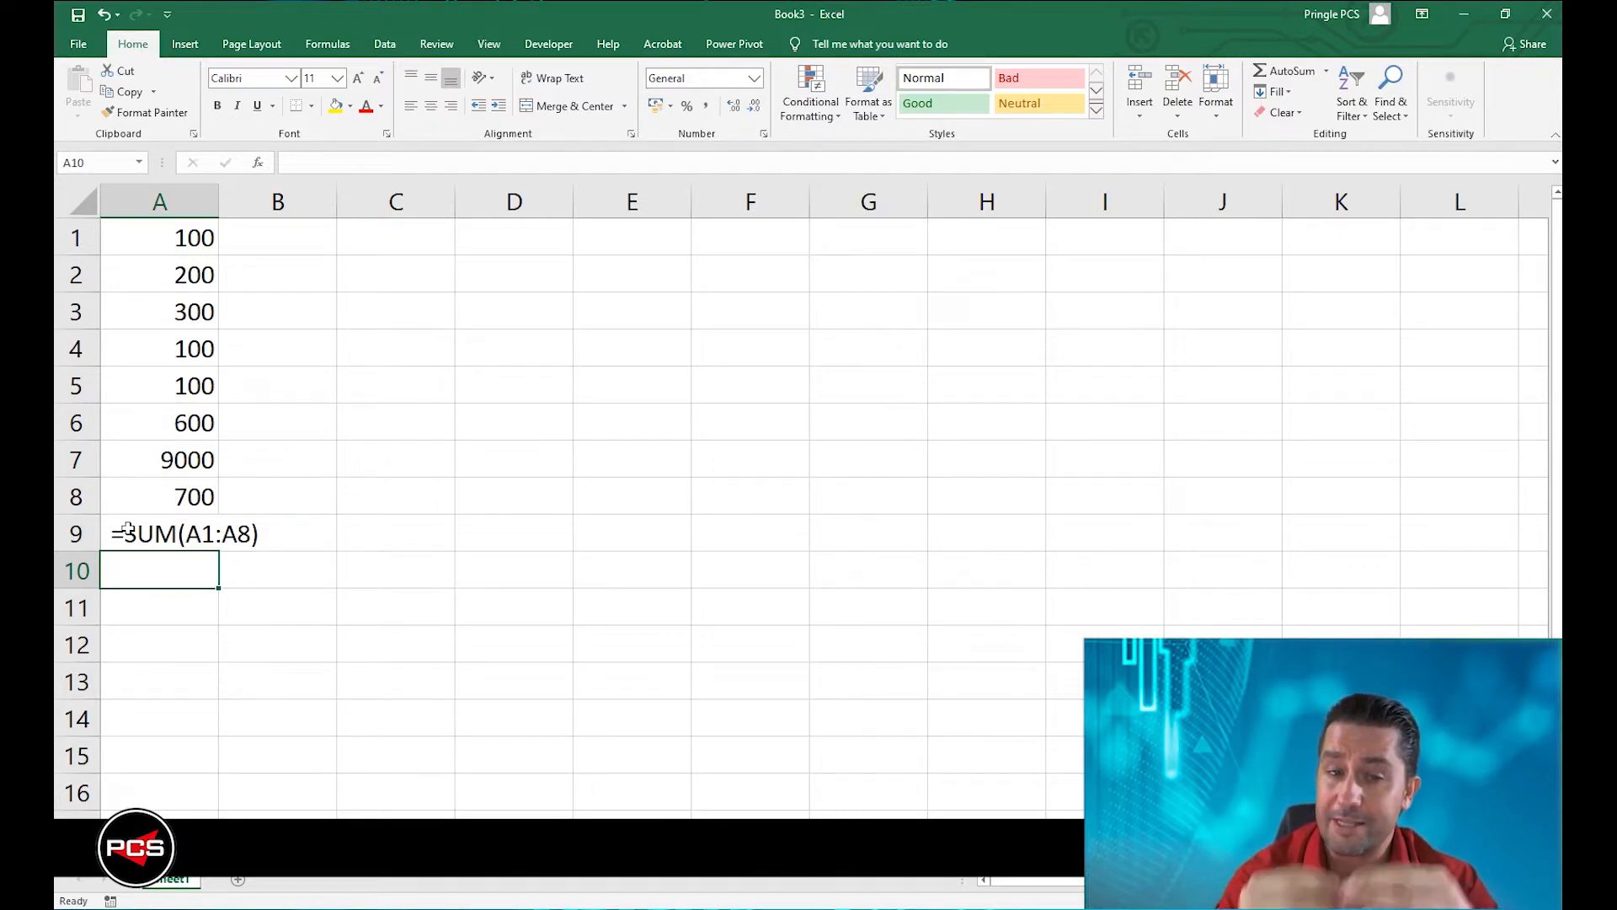
Enter the formula =sum(A1:A8) manually in cell A10, and clear that cell again.
type("=")
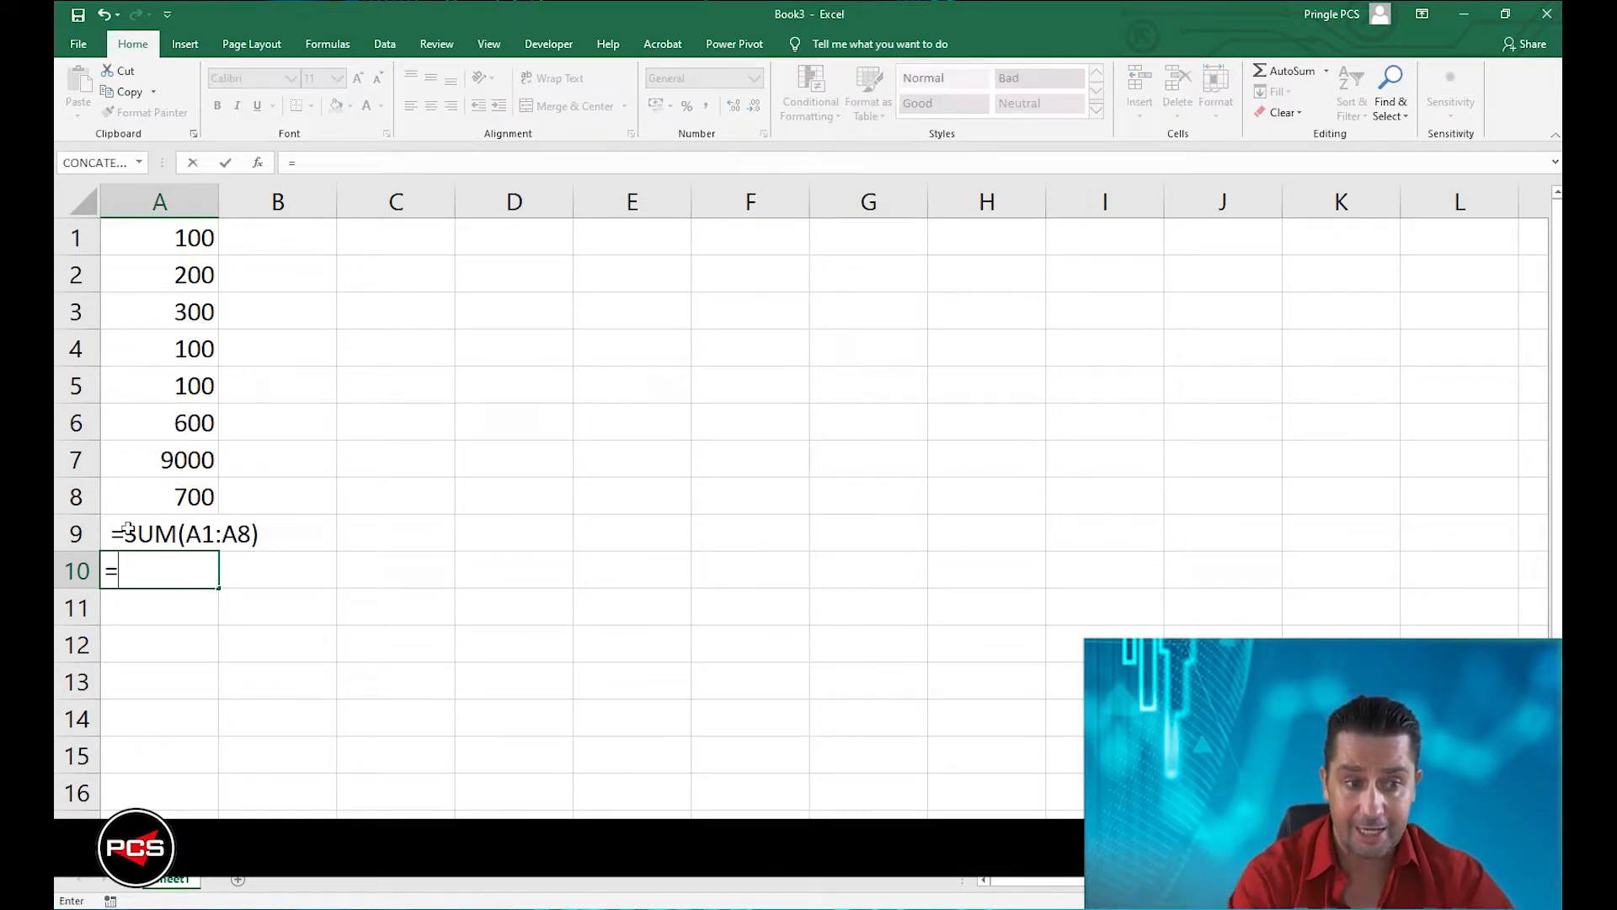
type("sum")
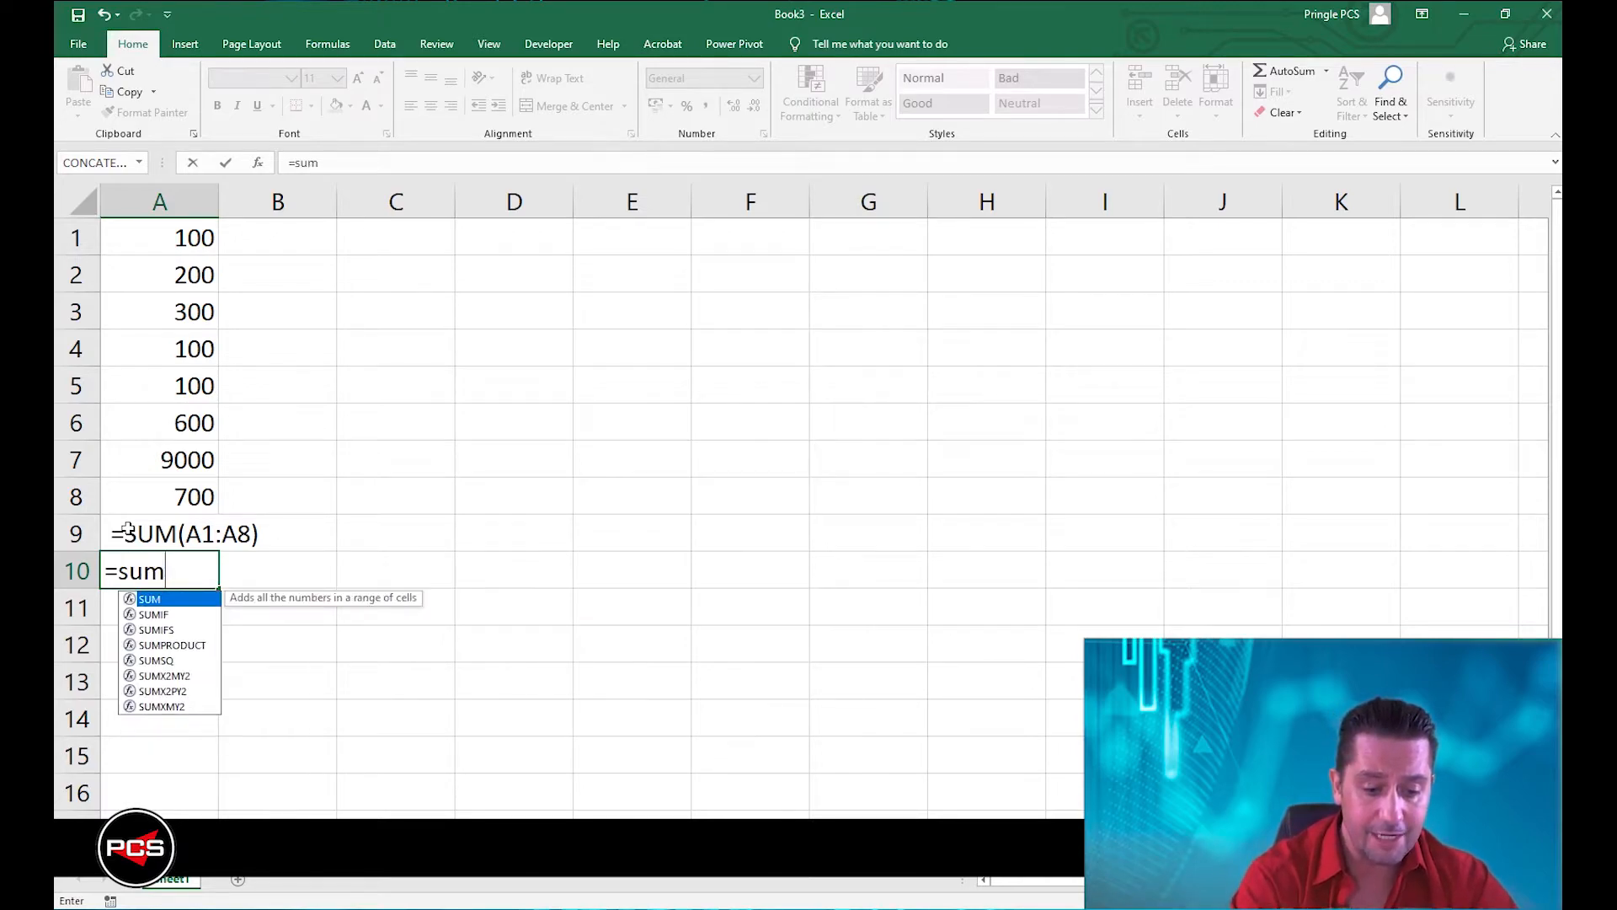
type("(A")
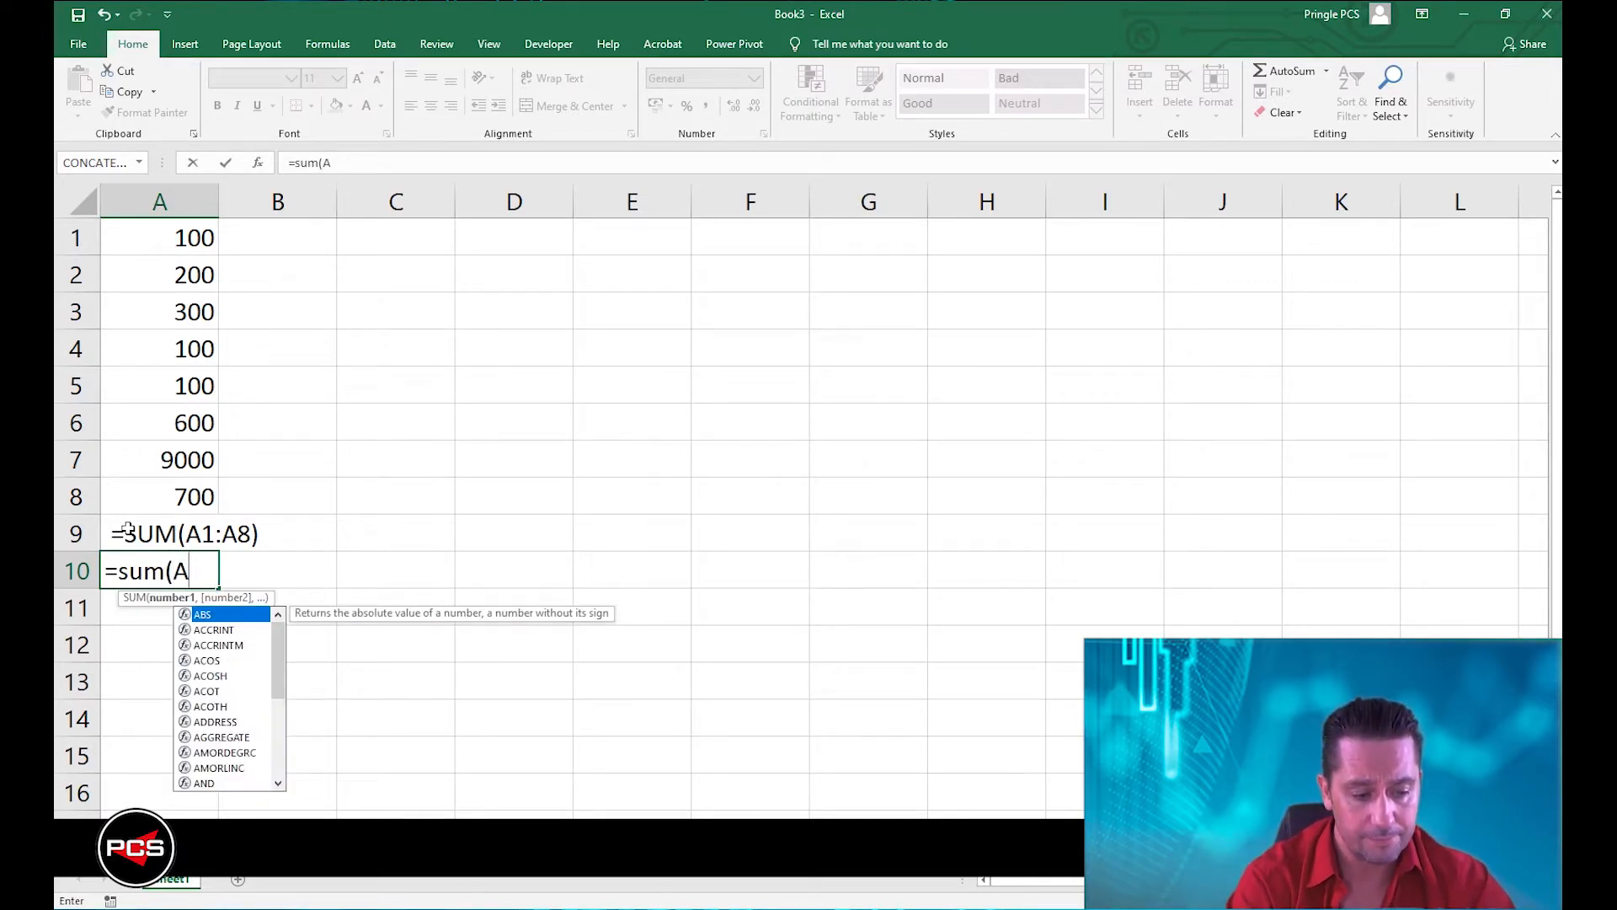
type("1:A8")
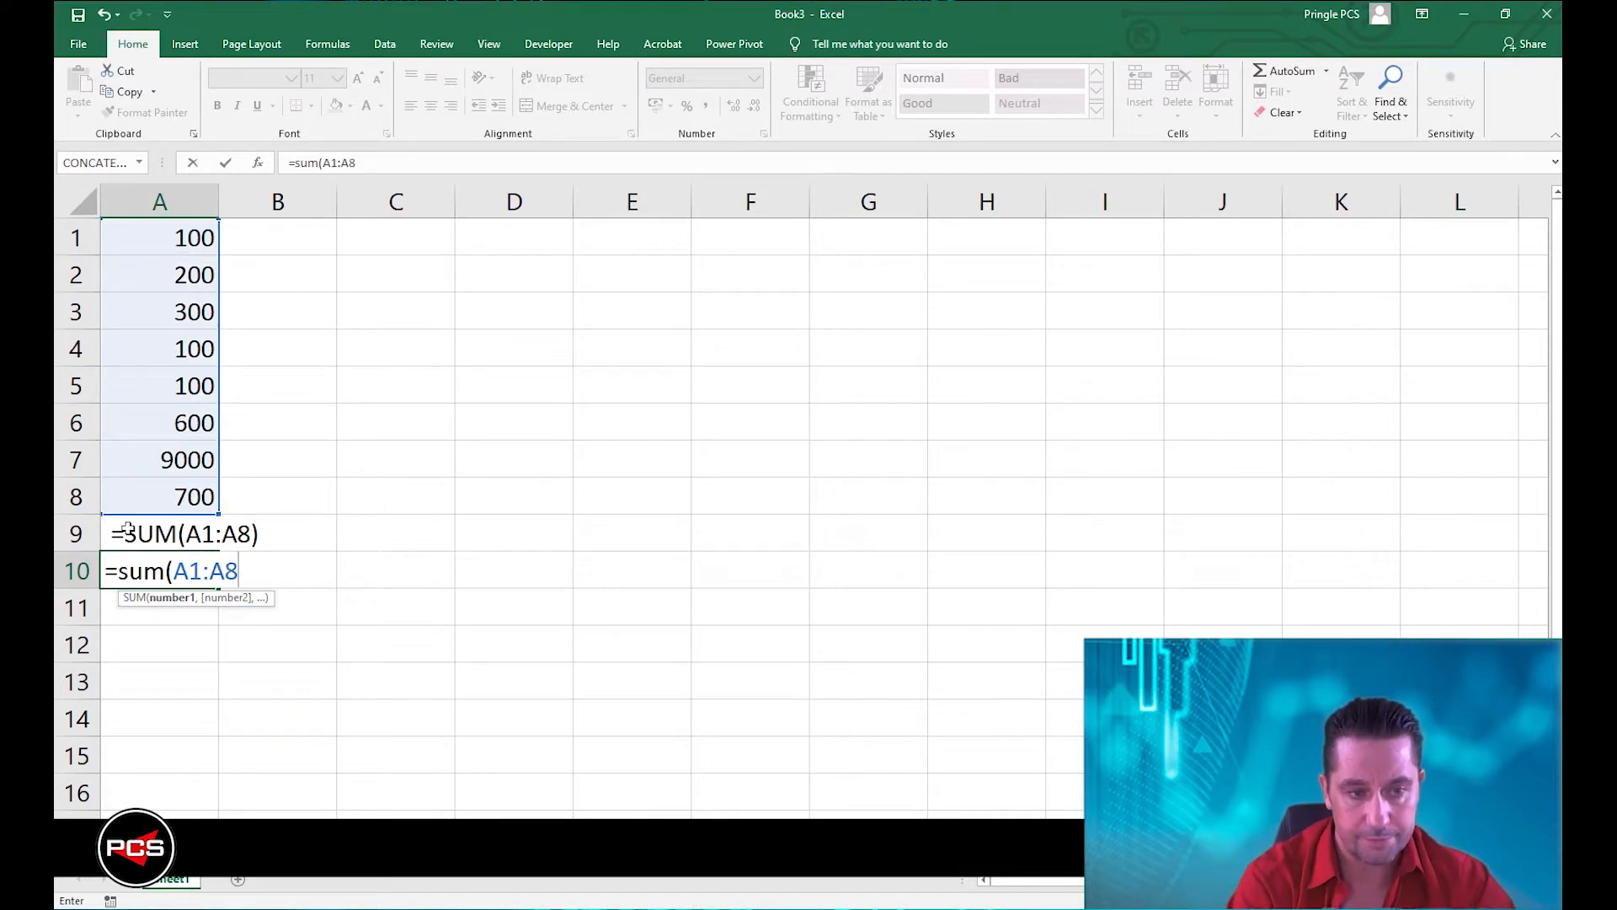
type(")")
key("Return")
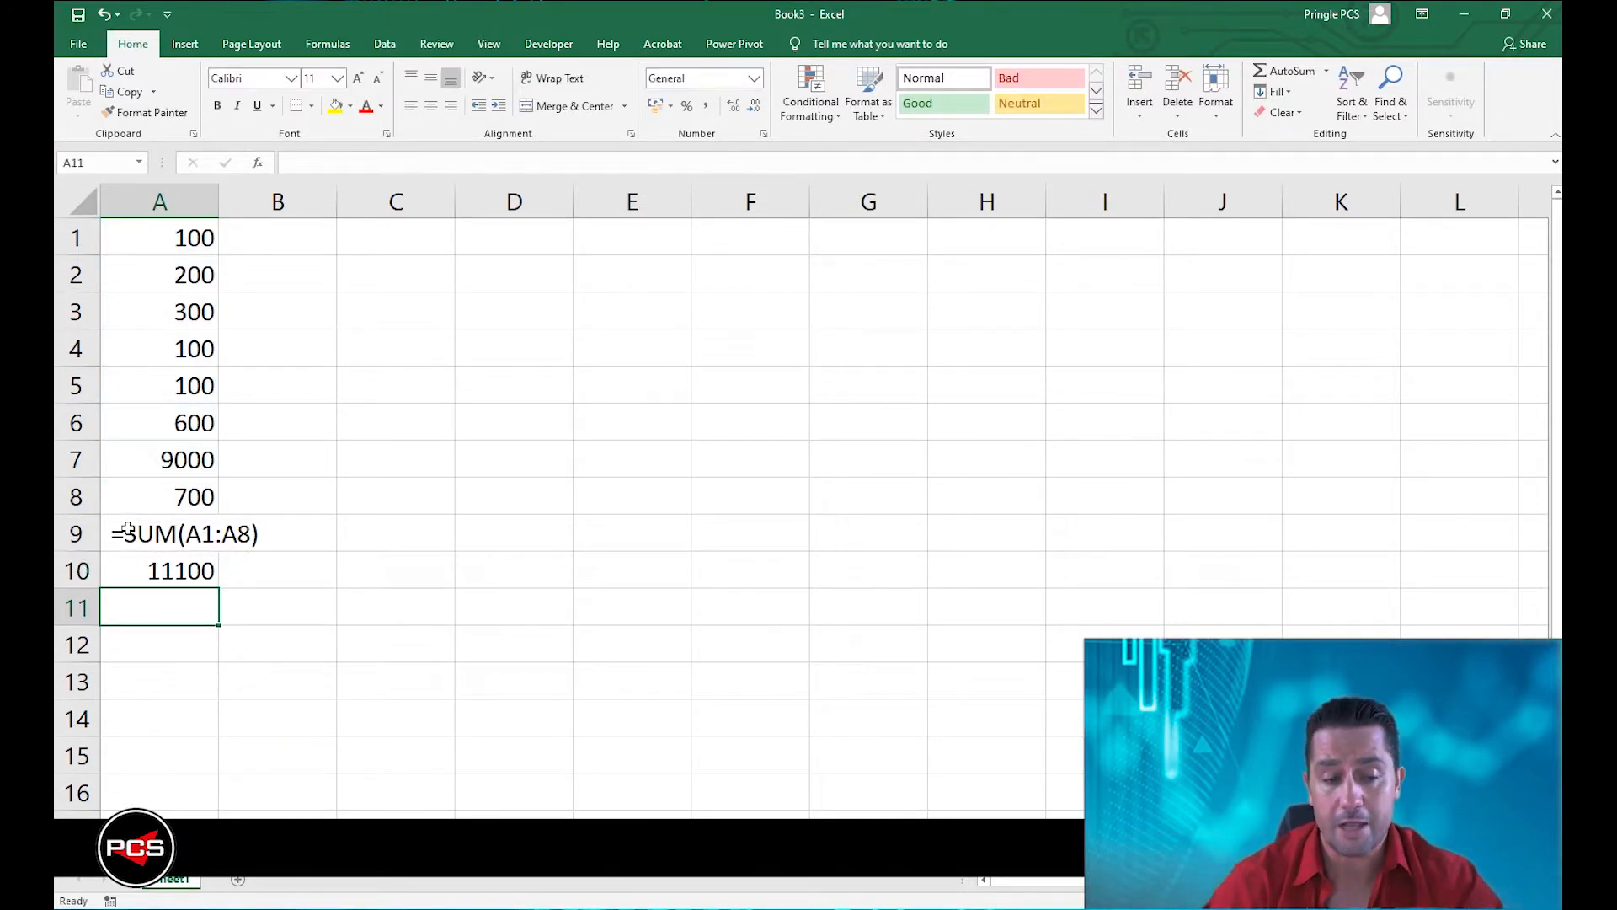
left_click(210, 578)
key("Delete")
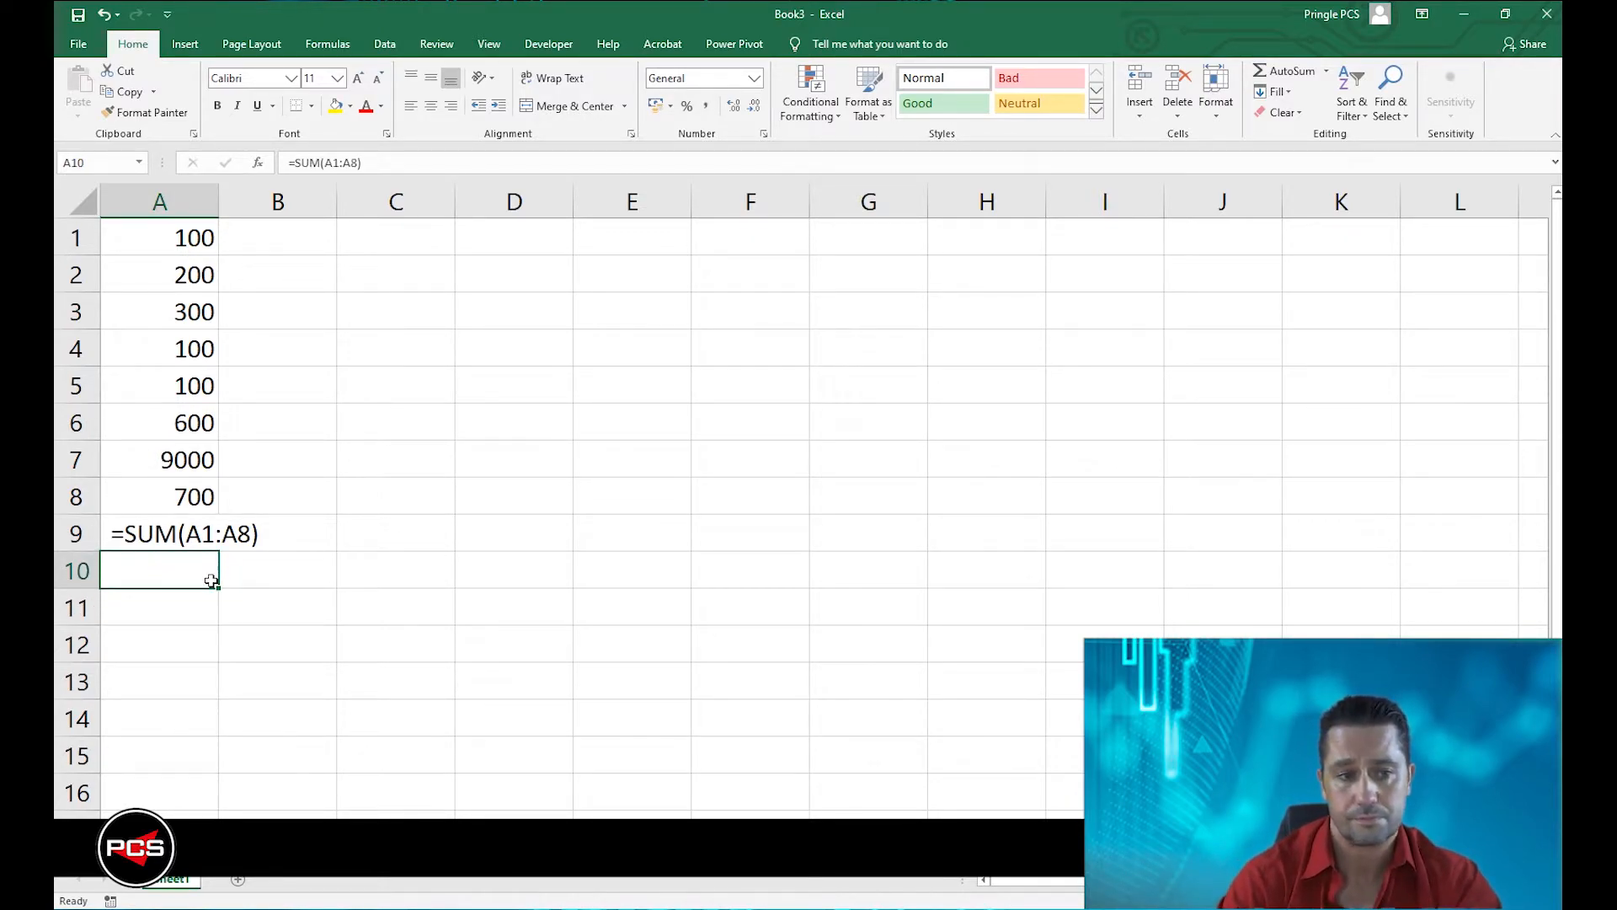
Remove the leading space from A9 to restore its formula, and copy the formula text =SUM(A1:A8).
left_click(148, 539)
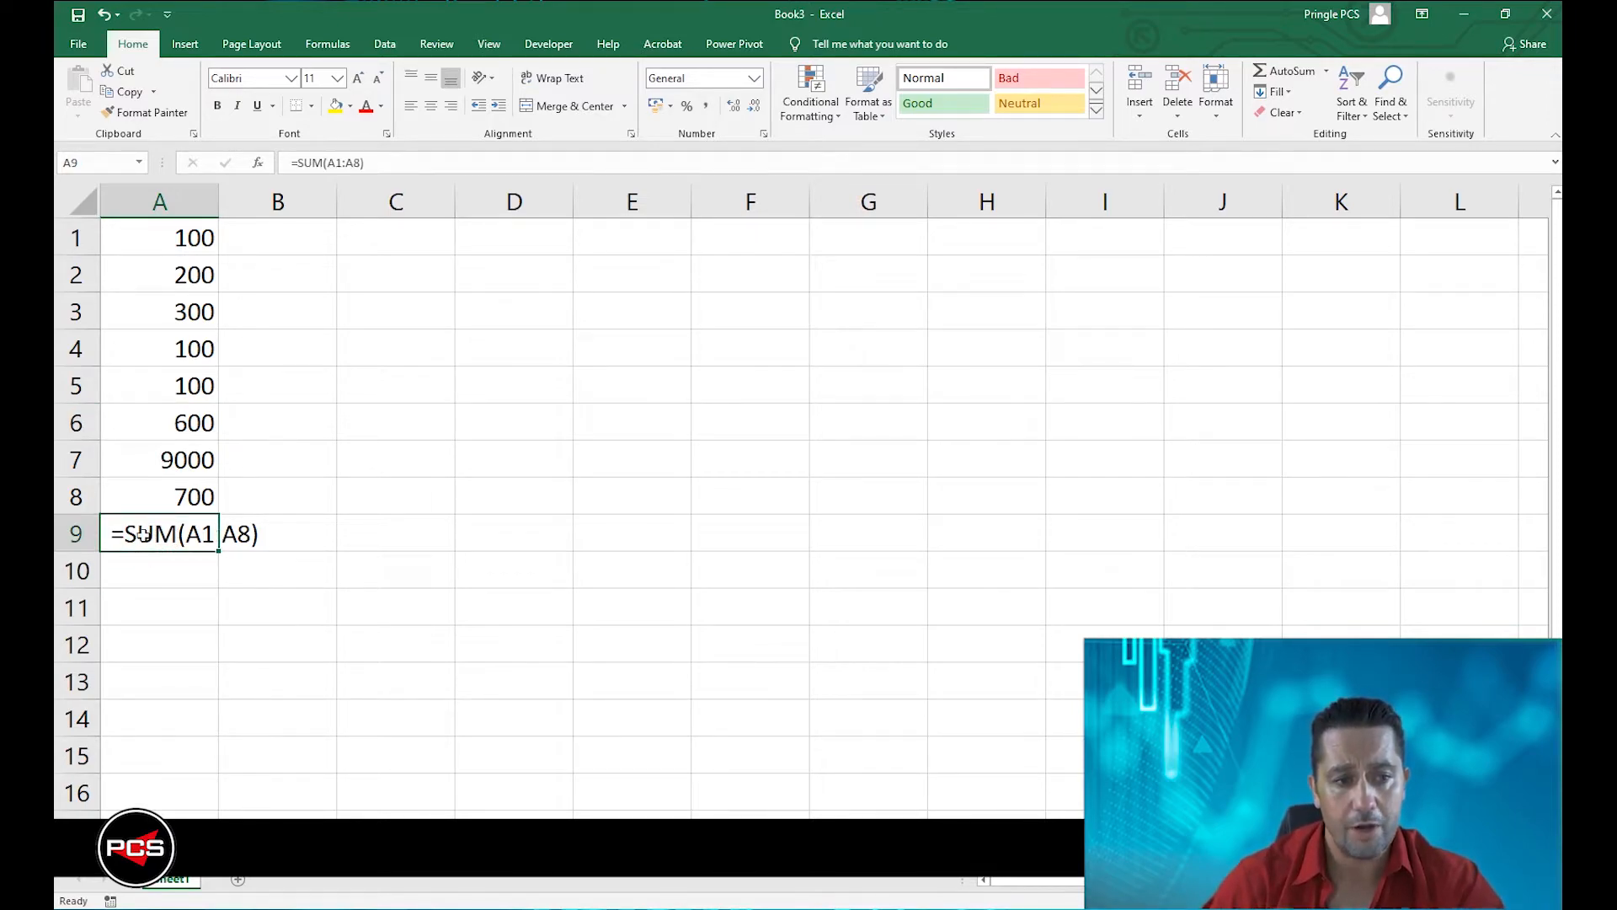
double_click(118, 539)
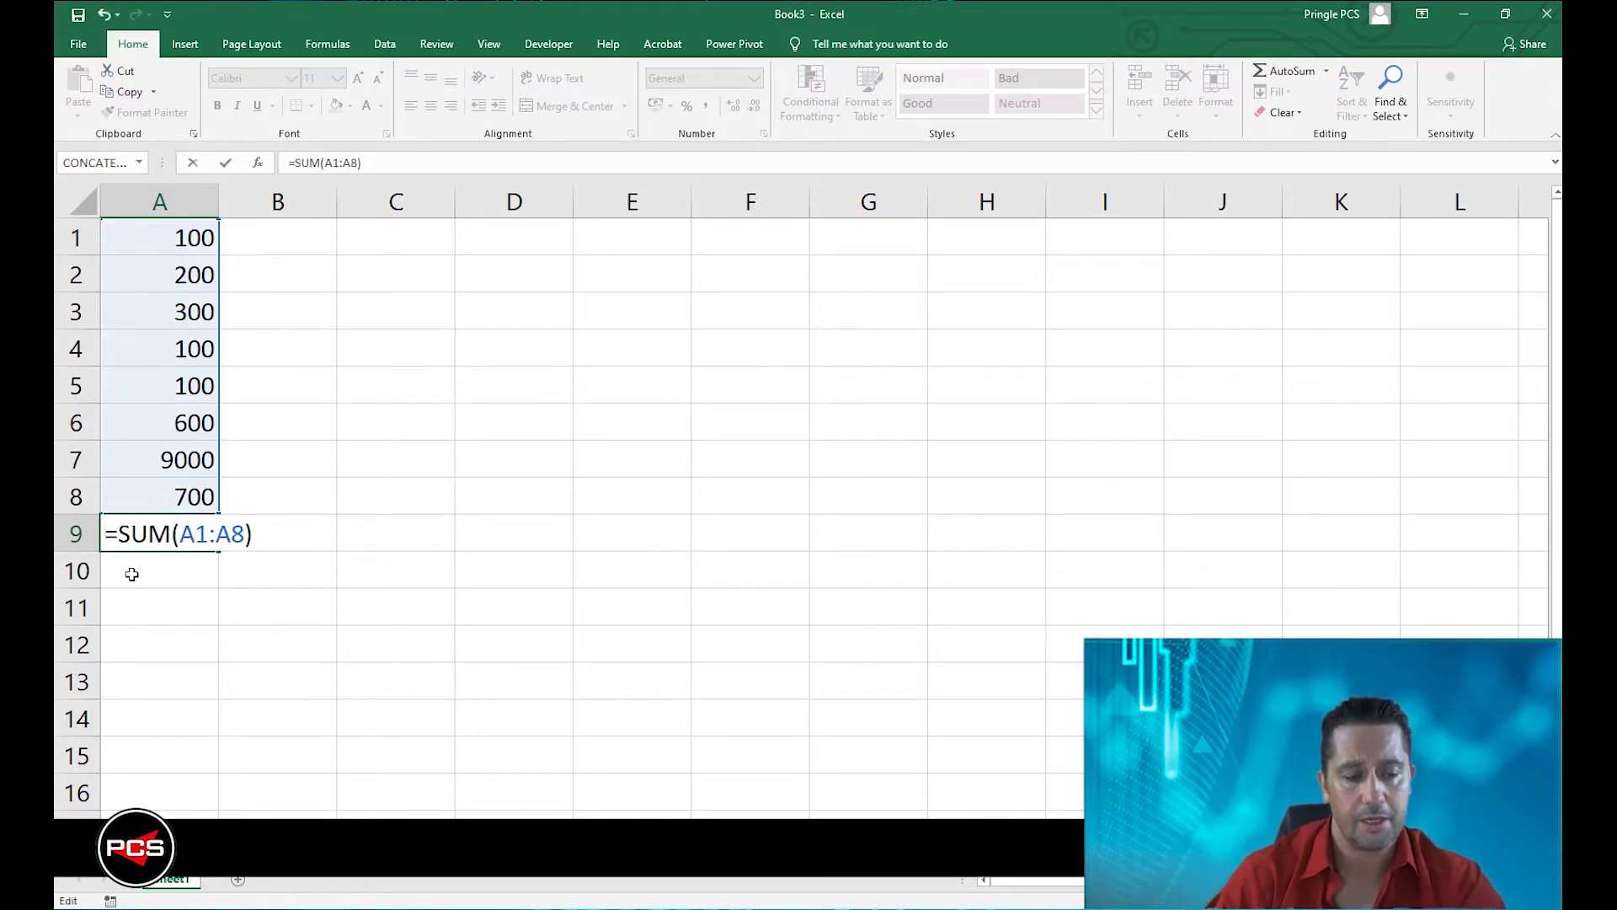
left_click_drag(111, 540, 258, 535)
key("ctrl+c")
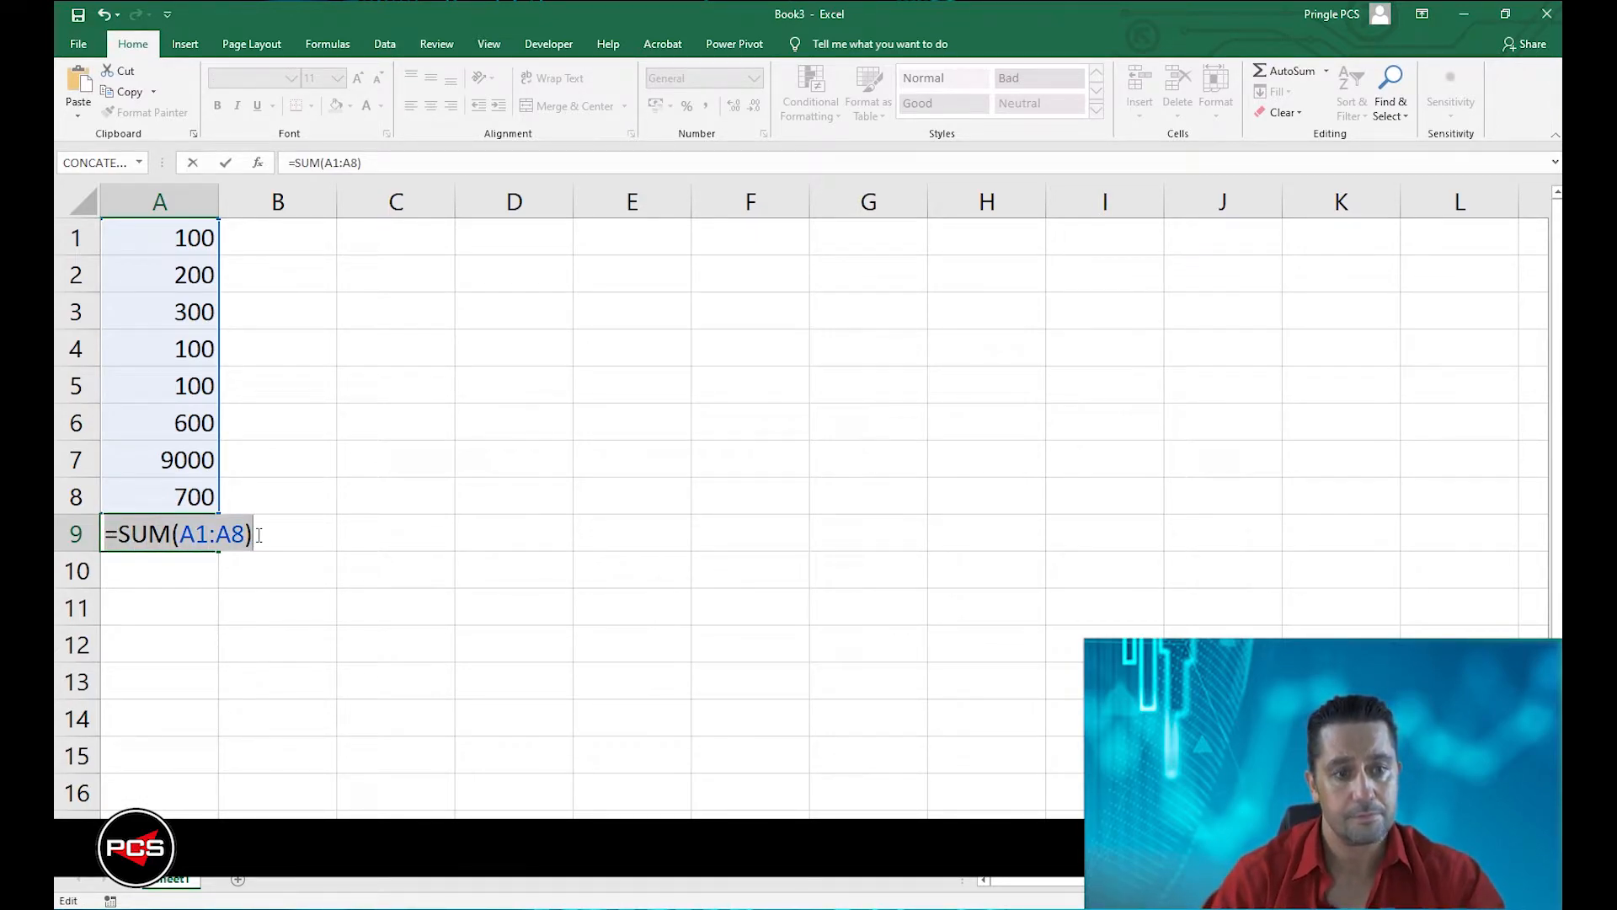
left_click(257, 534)
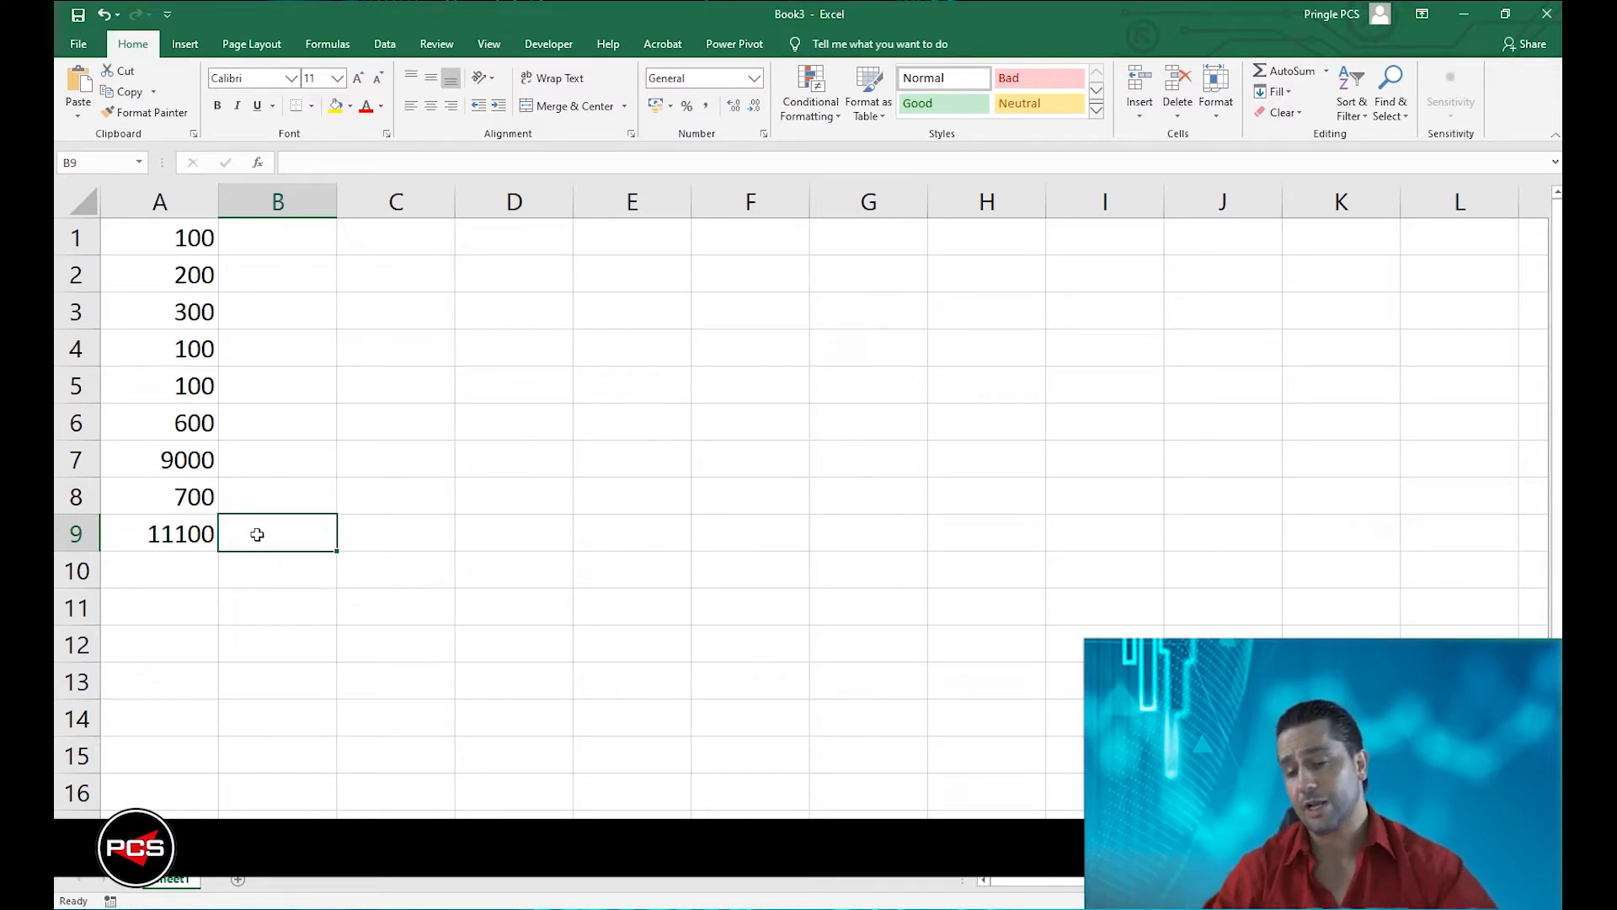
Paste the copied formula text =SUM(A1:A8) with a leading space into B9, beside the total.
double_click(257, 535)
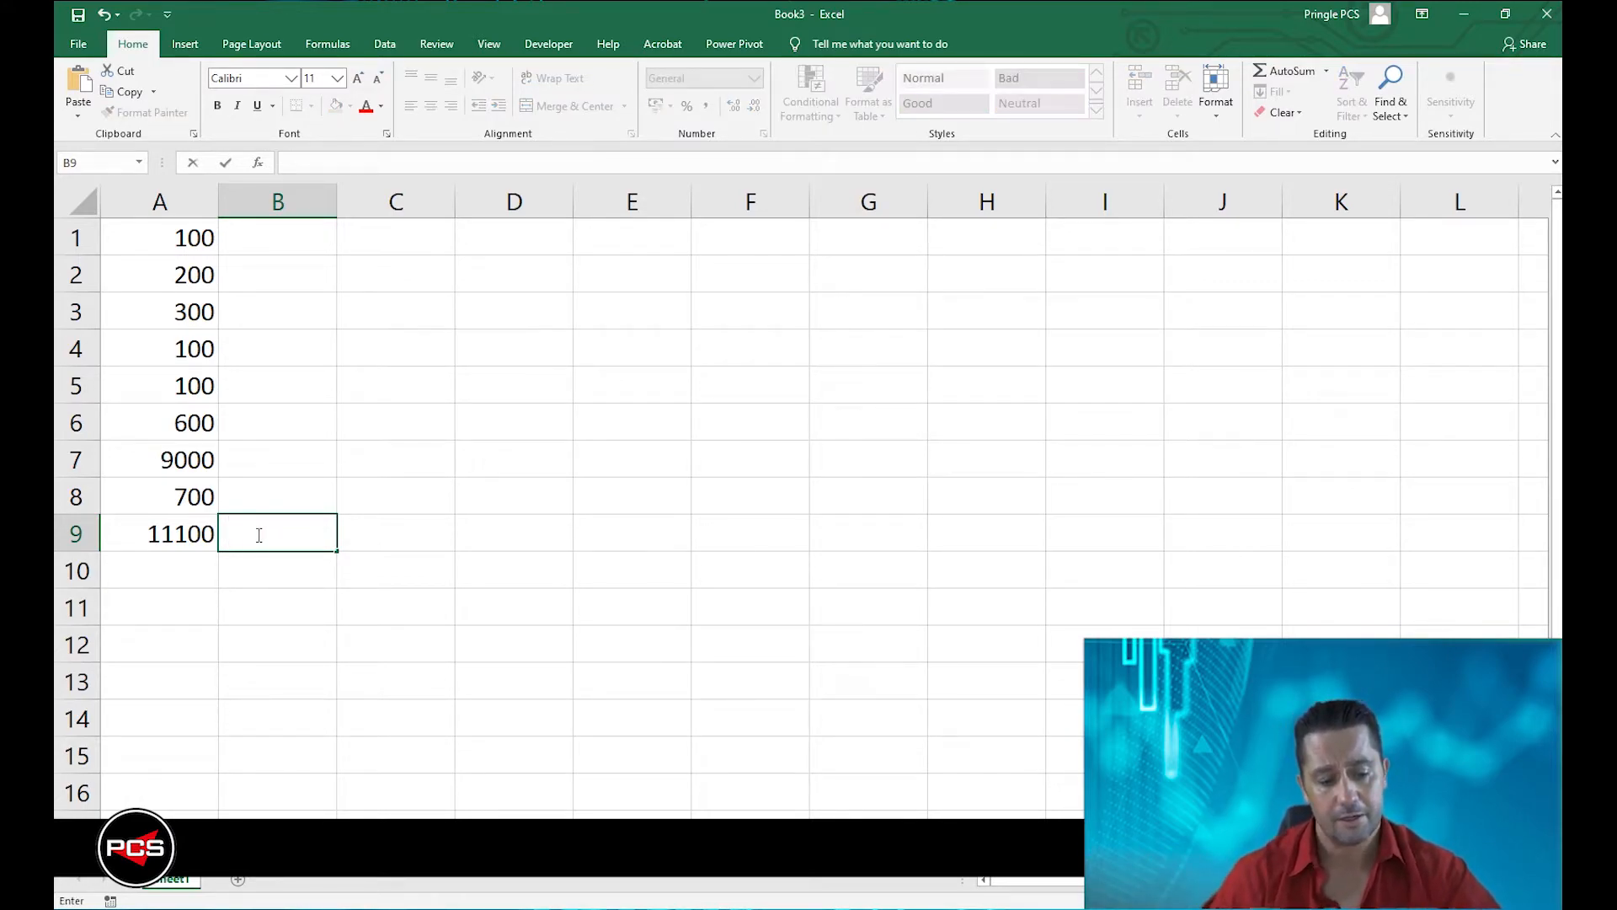
key("ctrl+v")
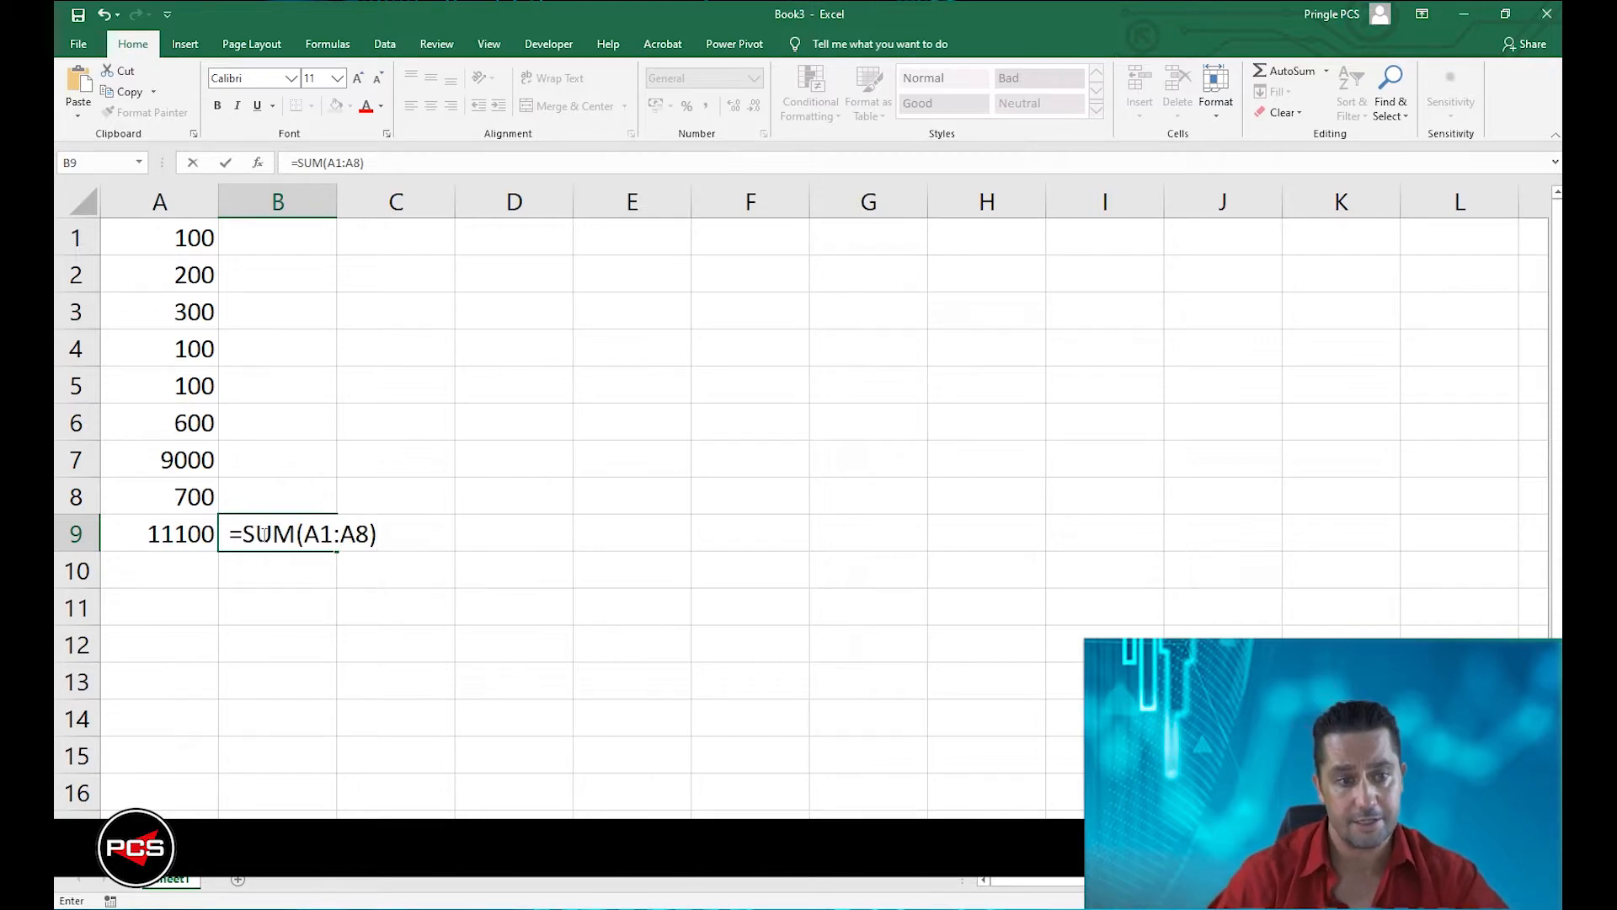
left_click(264, 610)
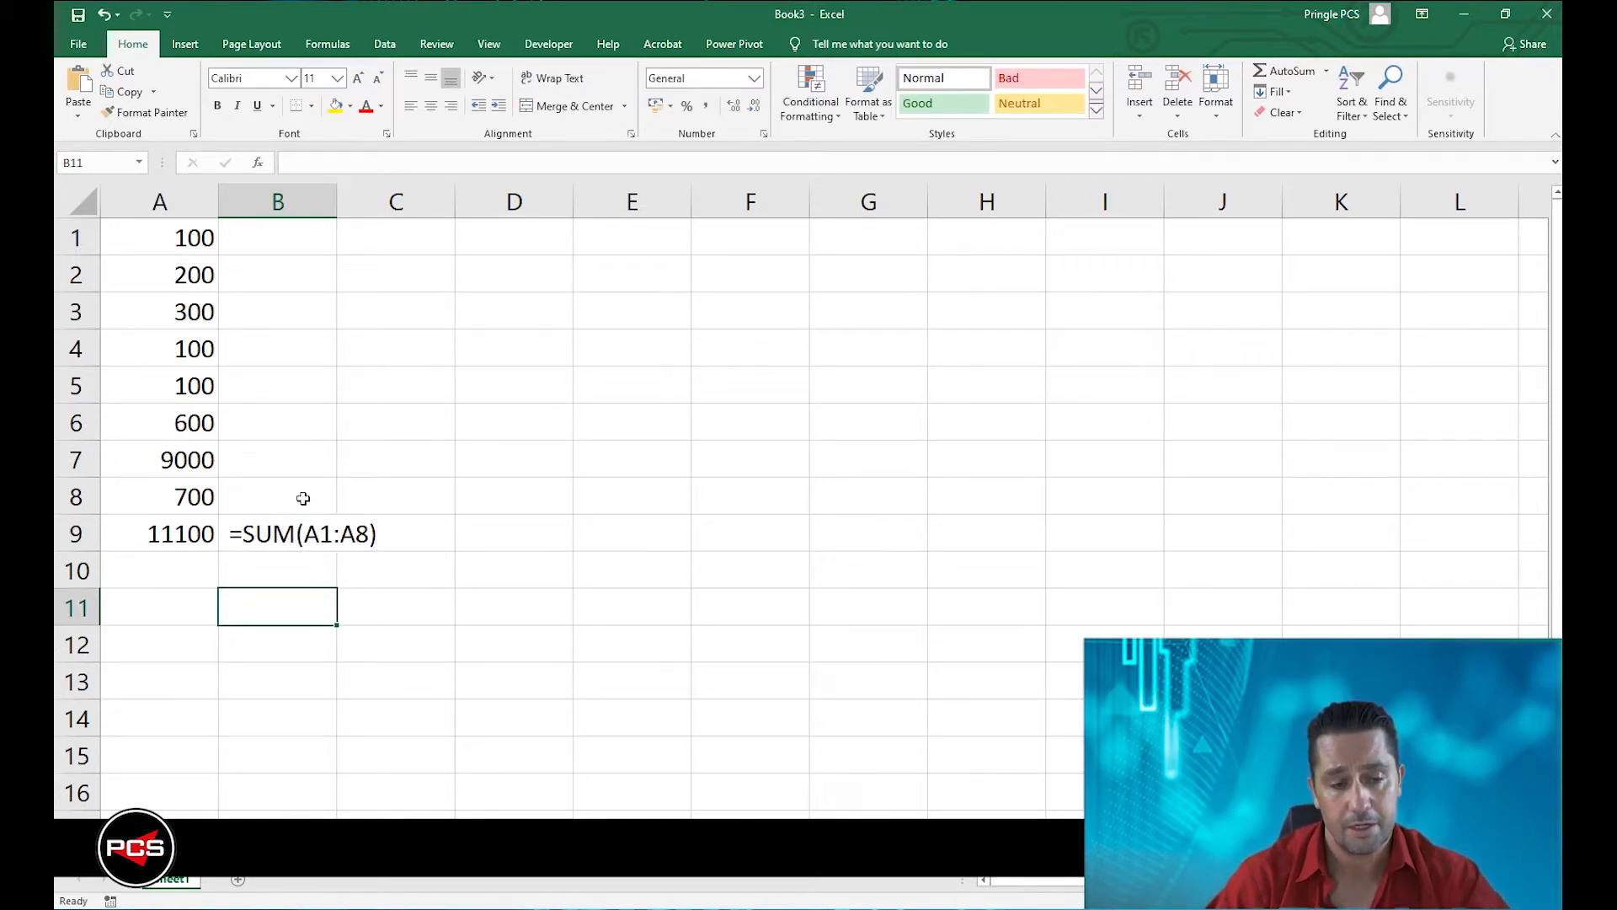
Insert the AutoSum Min function in A10 with its range set to A1:A8.
left_click(180, 576)
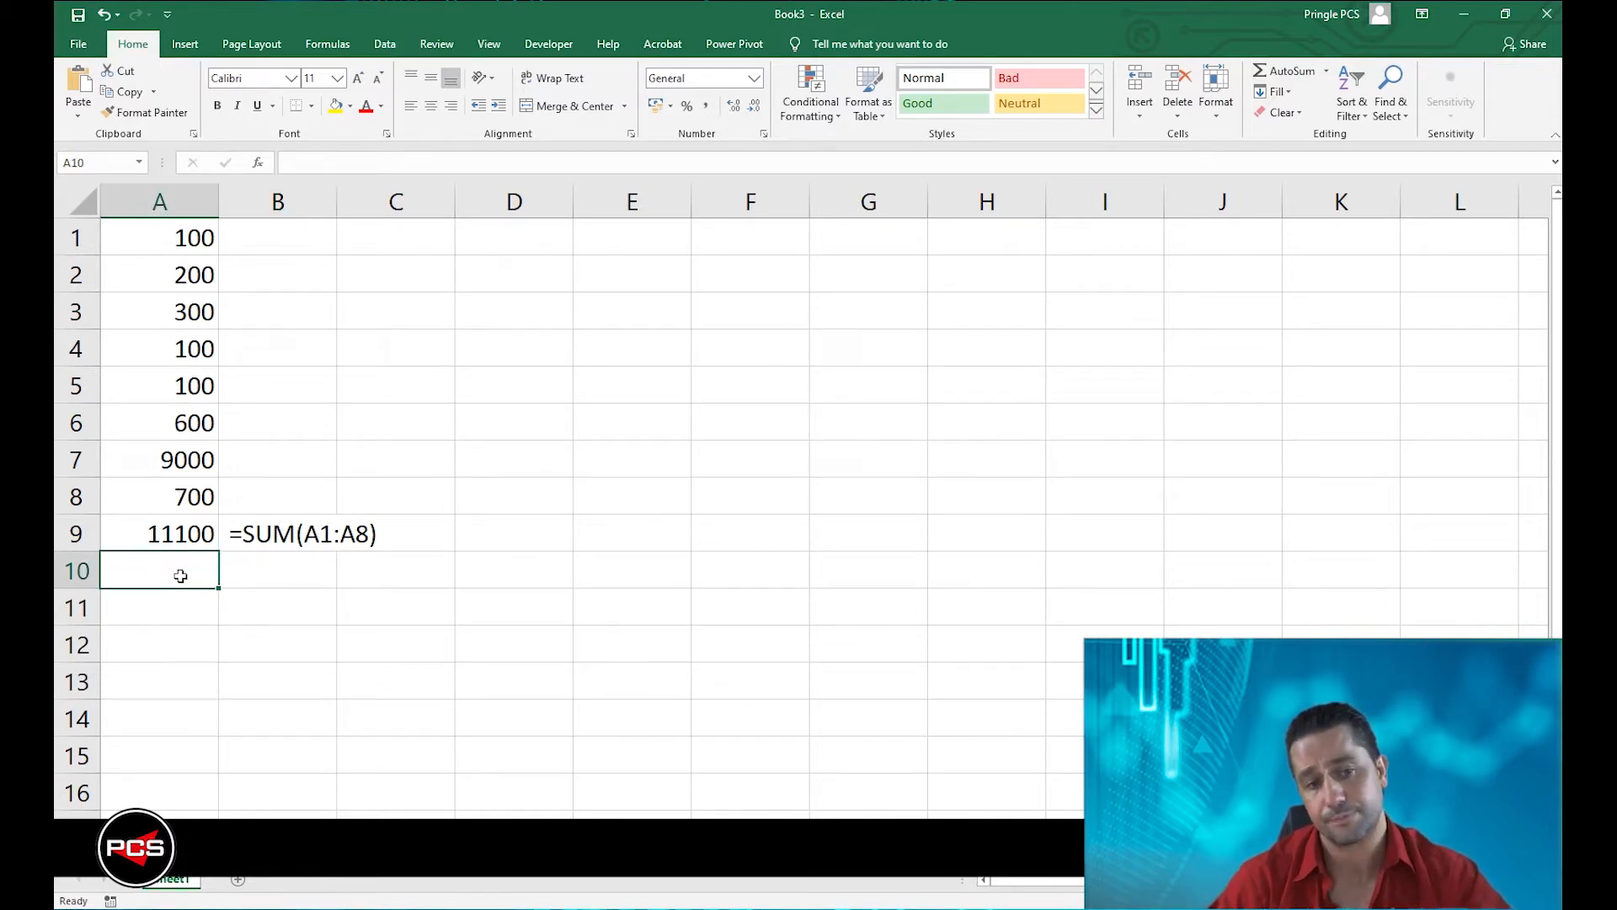
left_click(1328, 72)
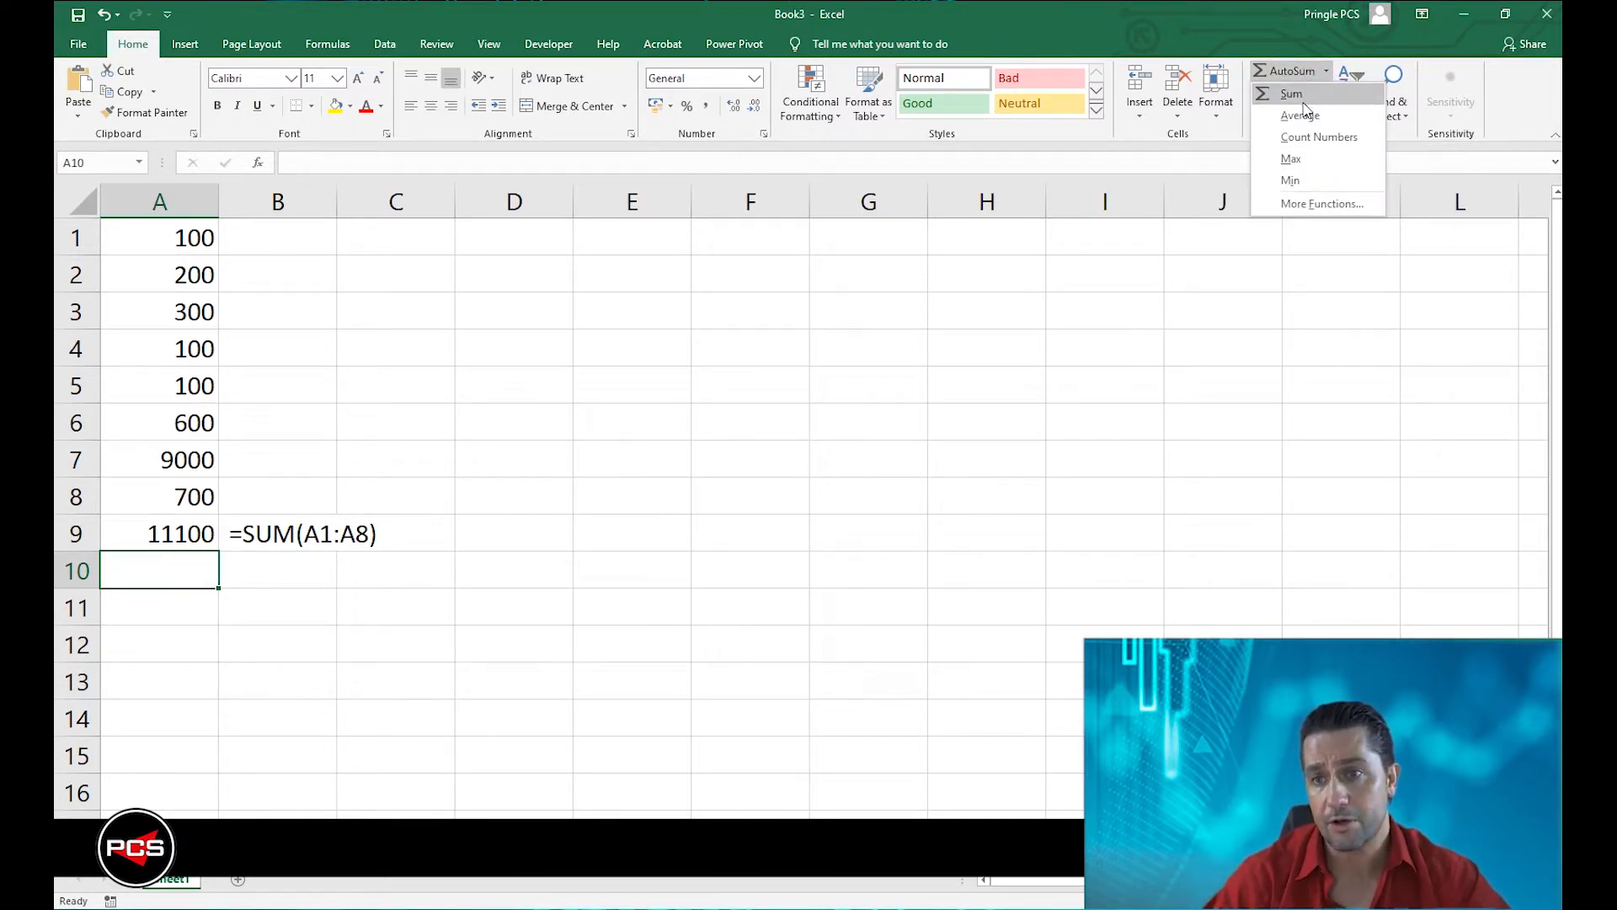
left_click(1290, 180)
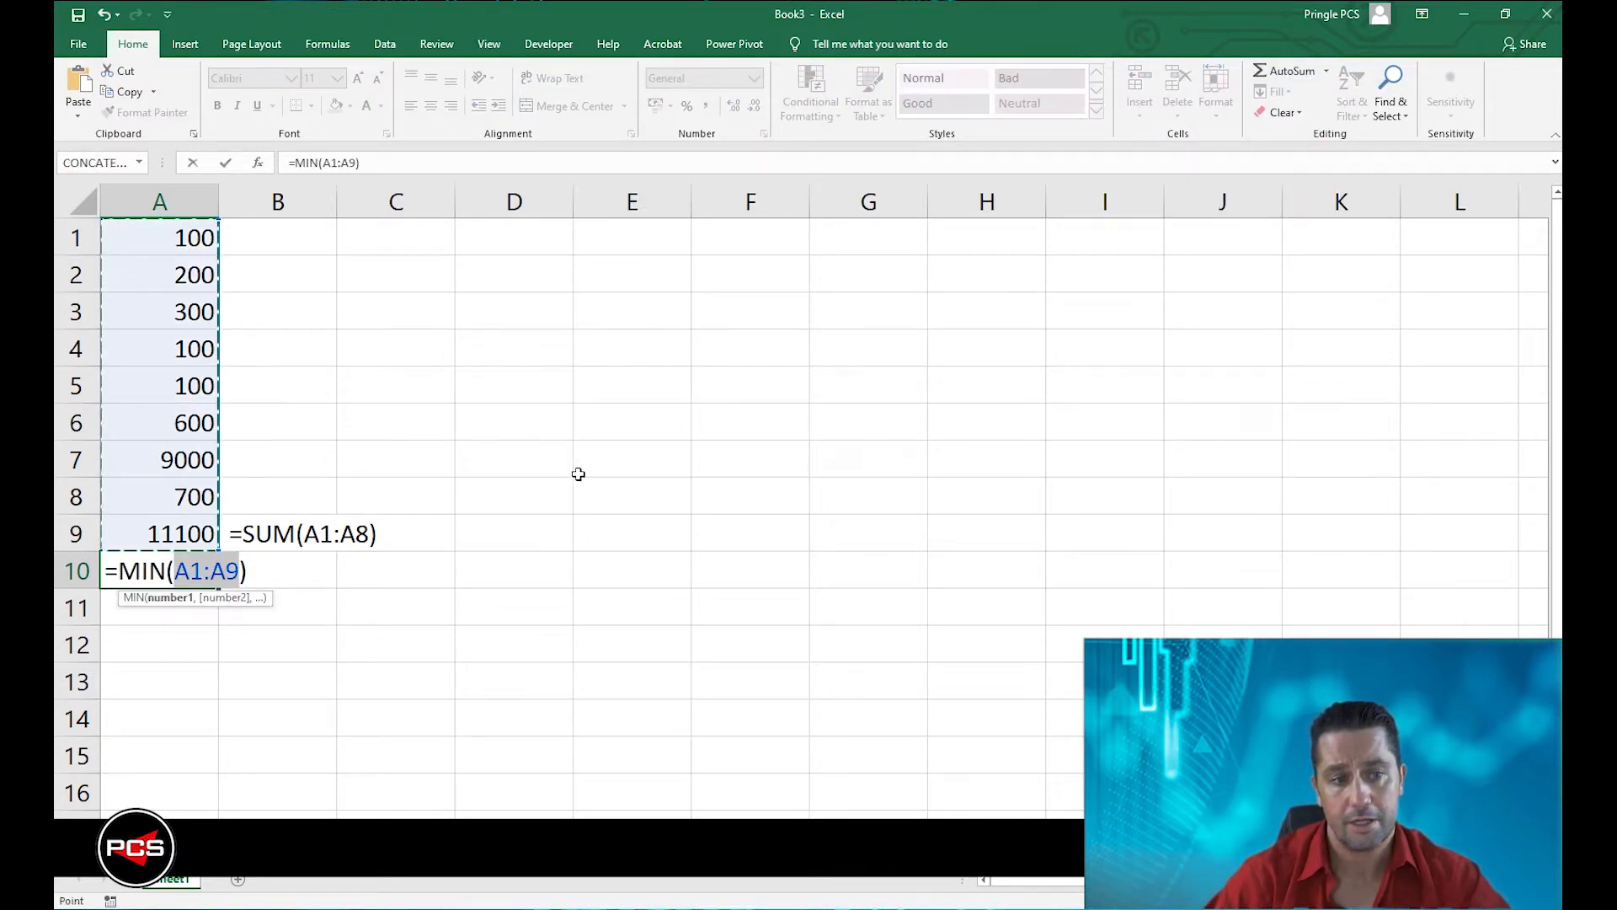
left_click_drag(202, 240, 197, 504)
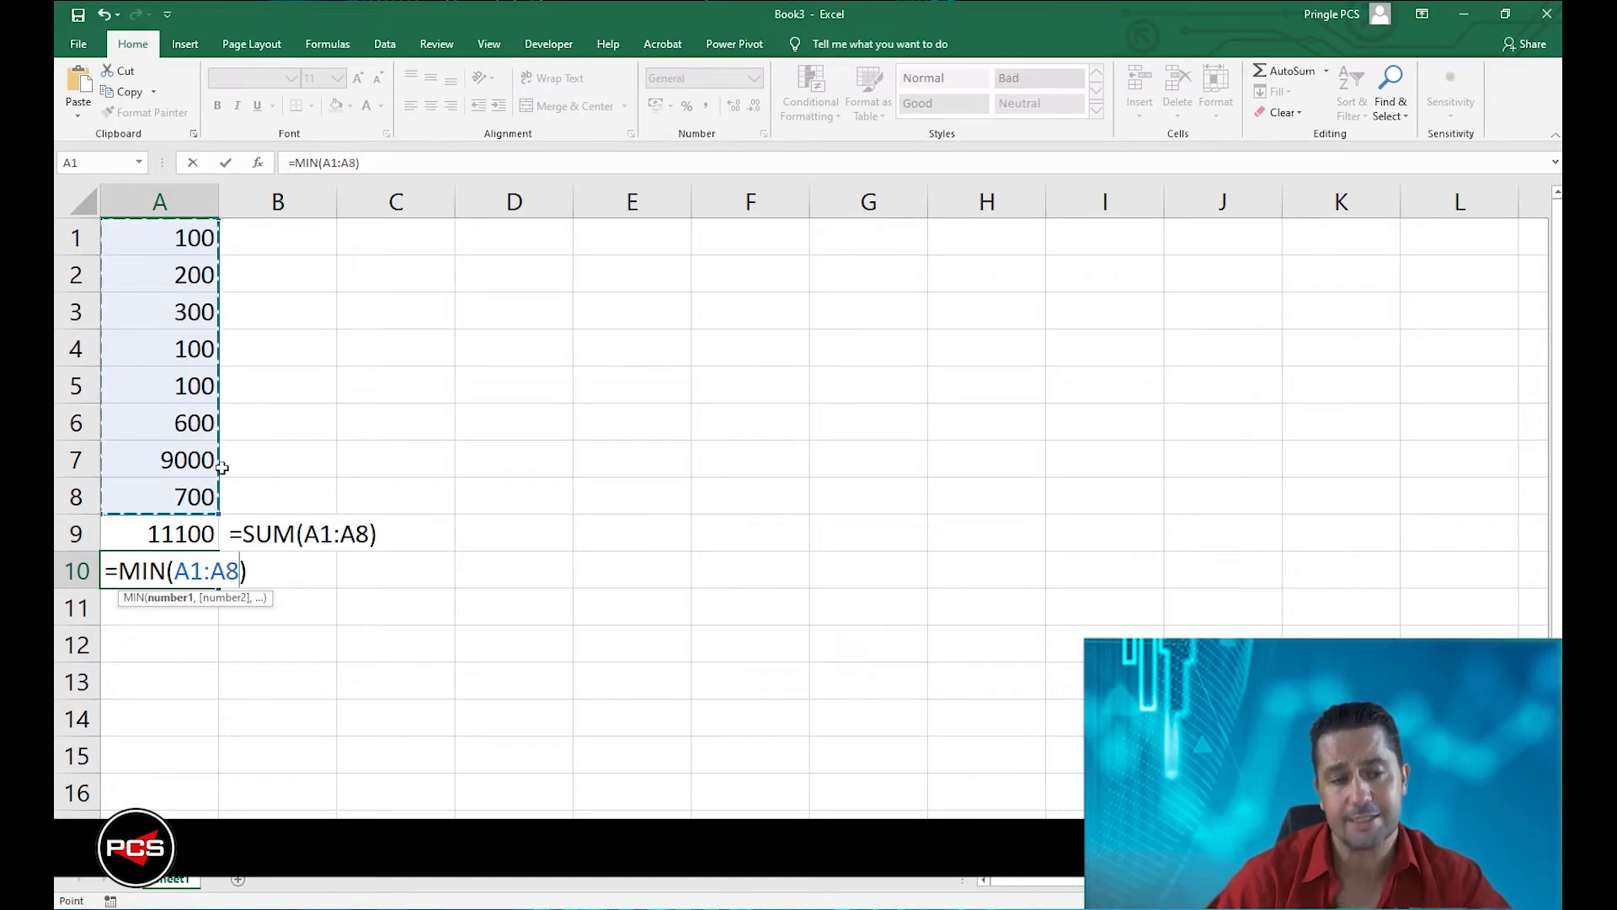
left_click_drag(174, 229, 172, 500)
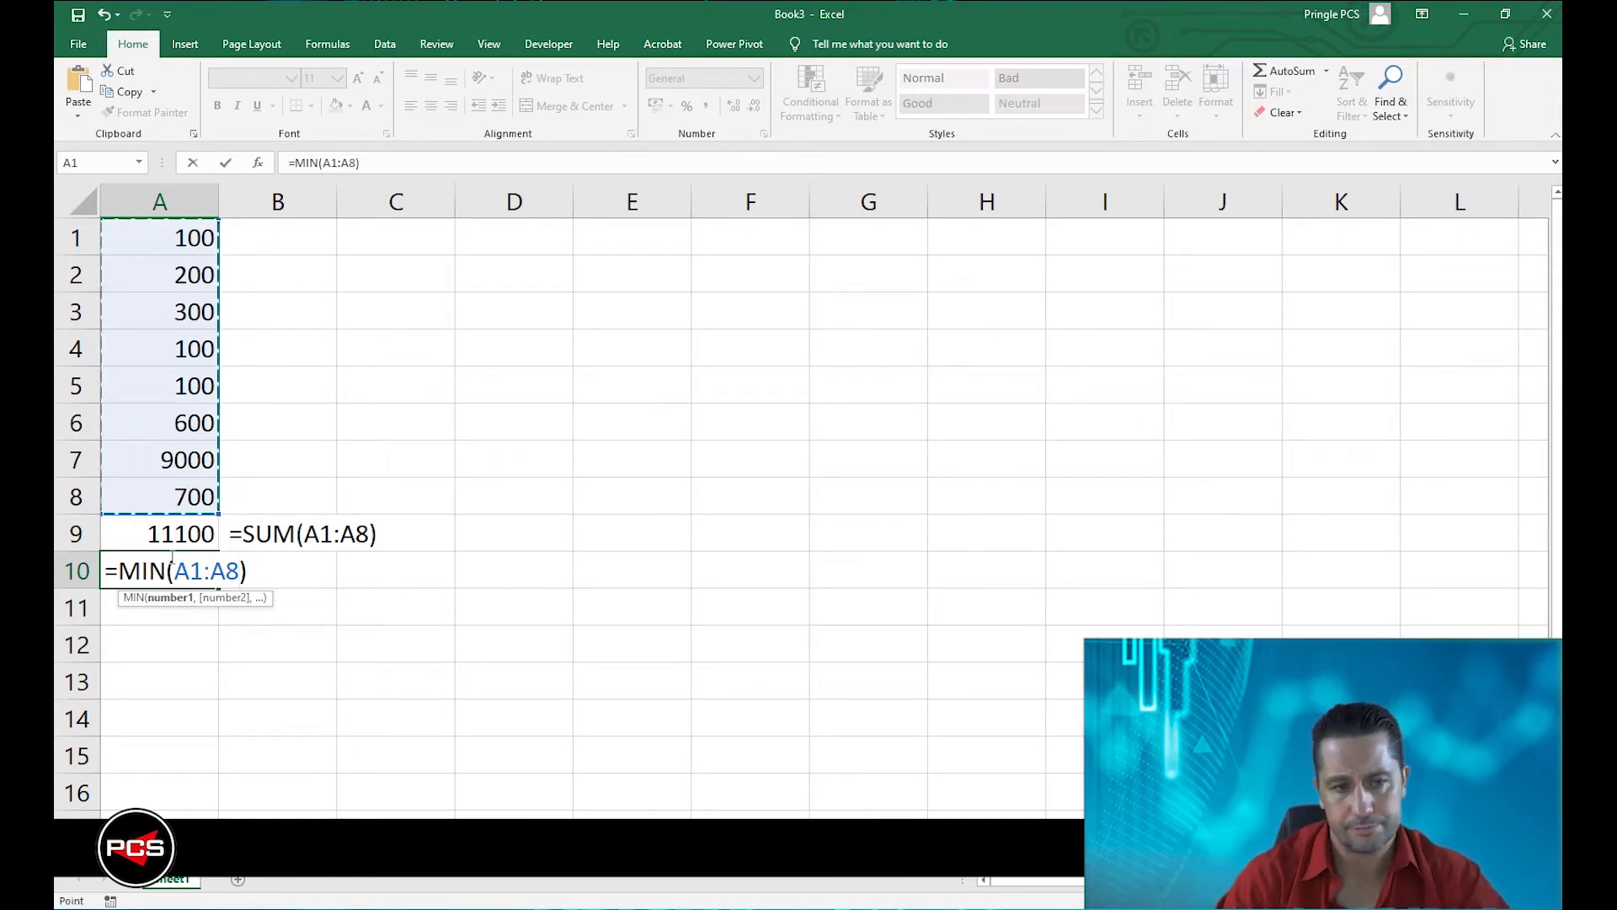
key("Return")
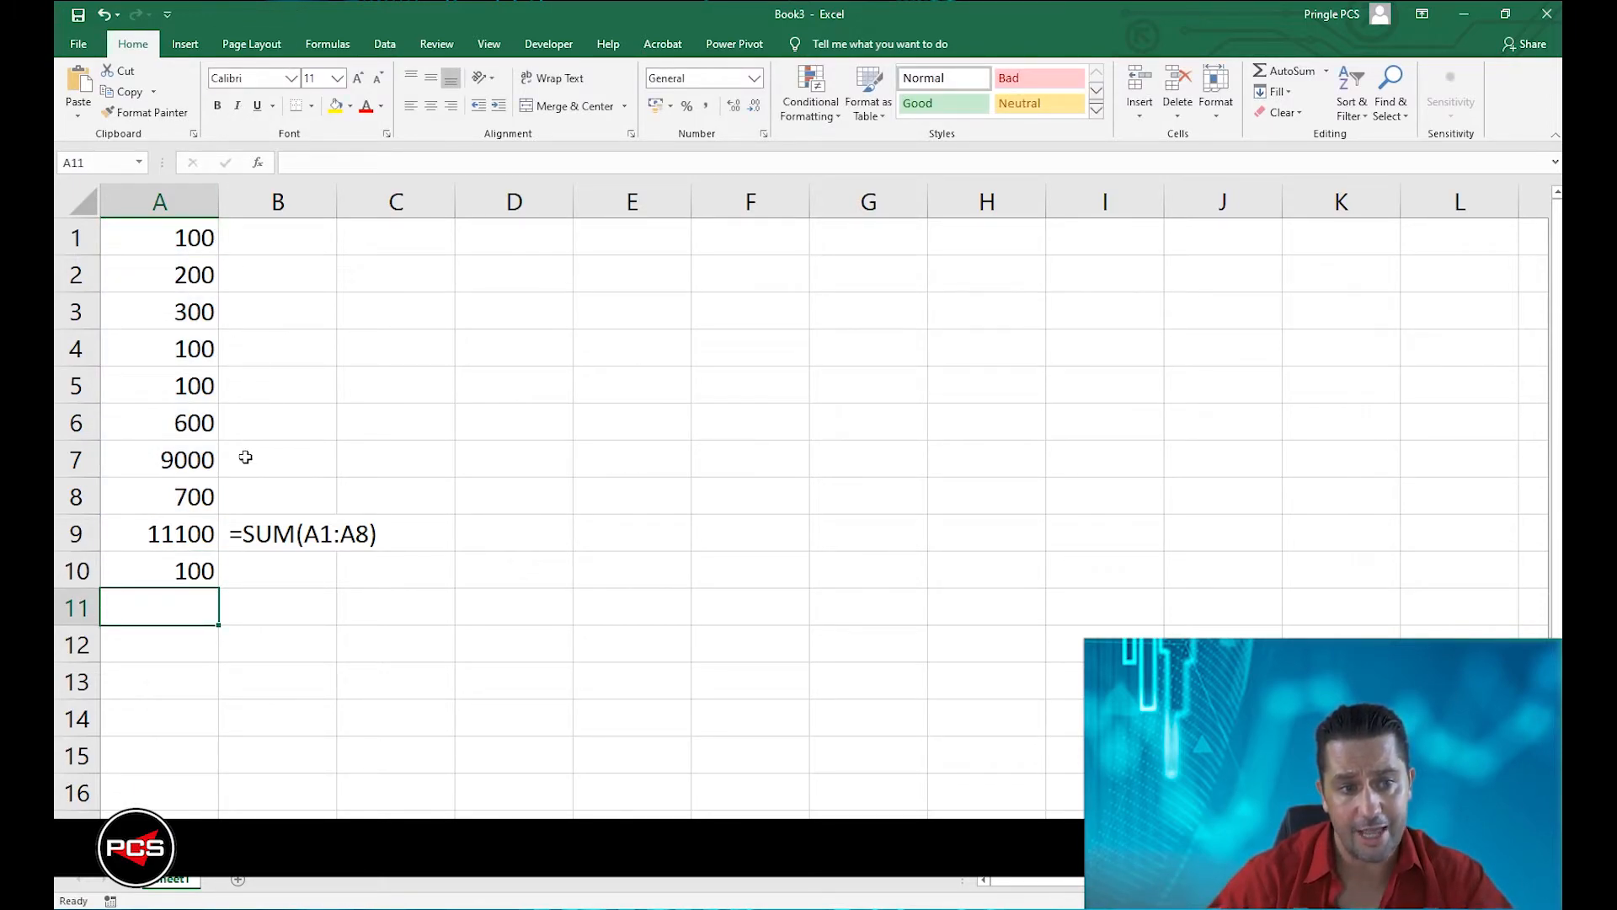
Change the value in A6 to 50.
left_click(194, 423)
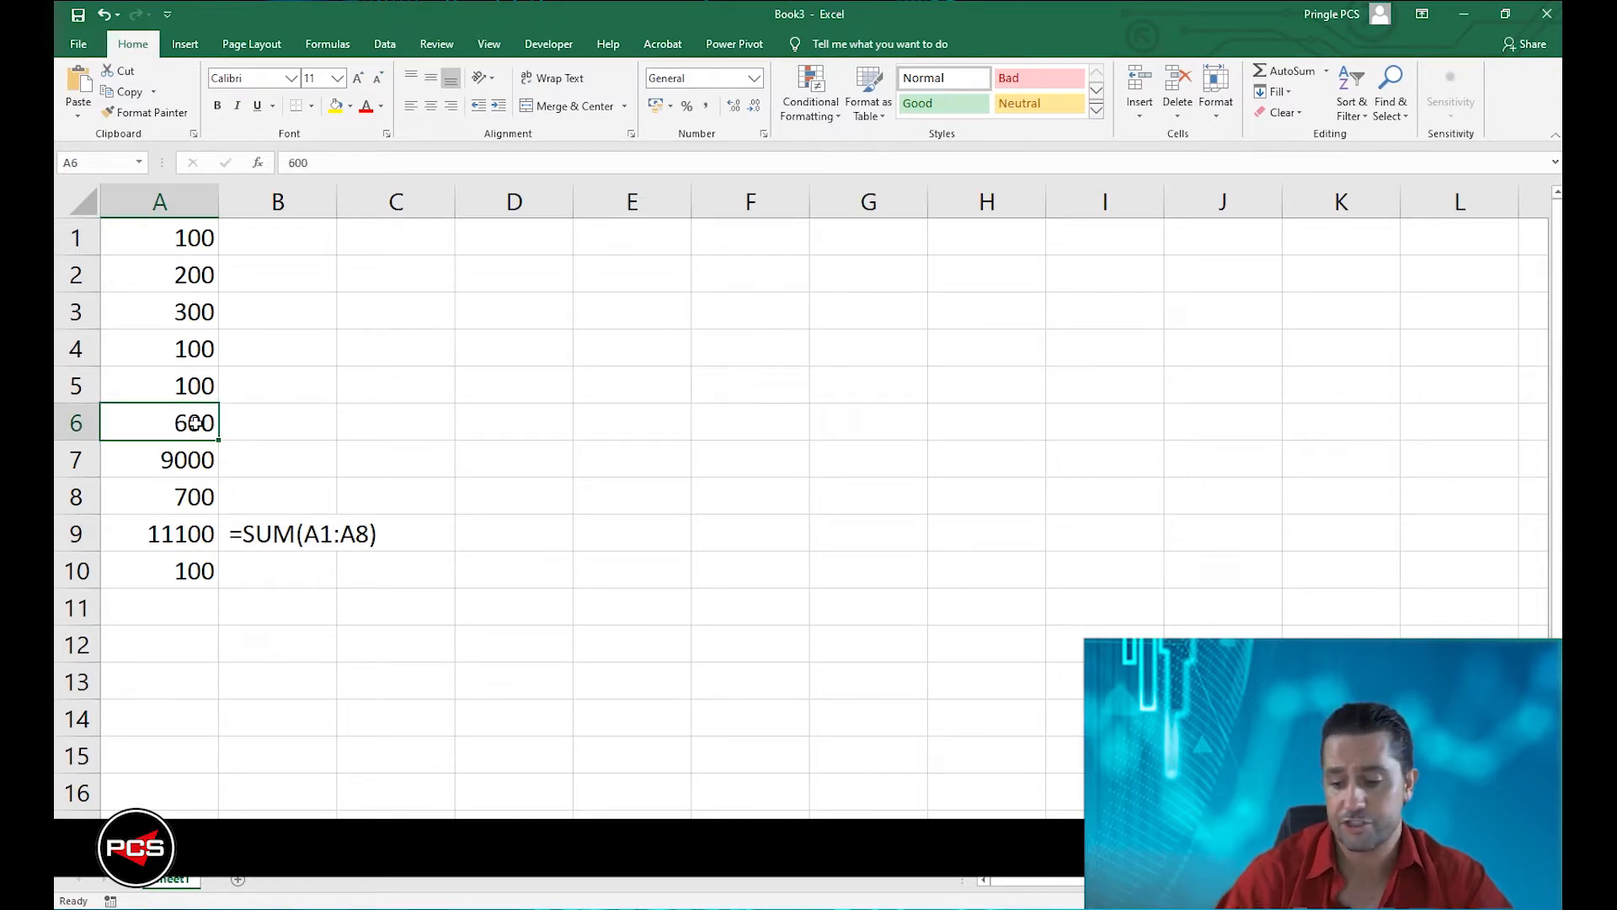
type("50")
key("Return")
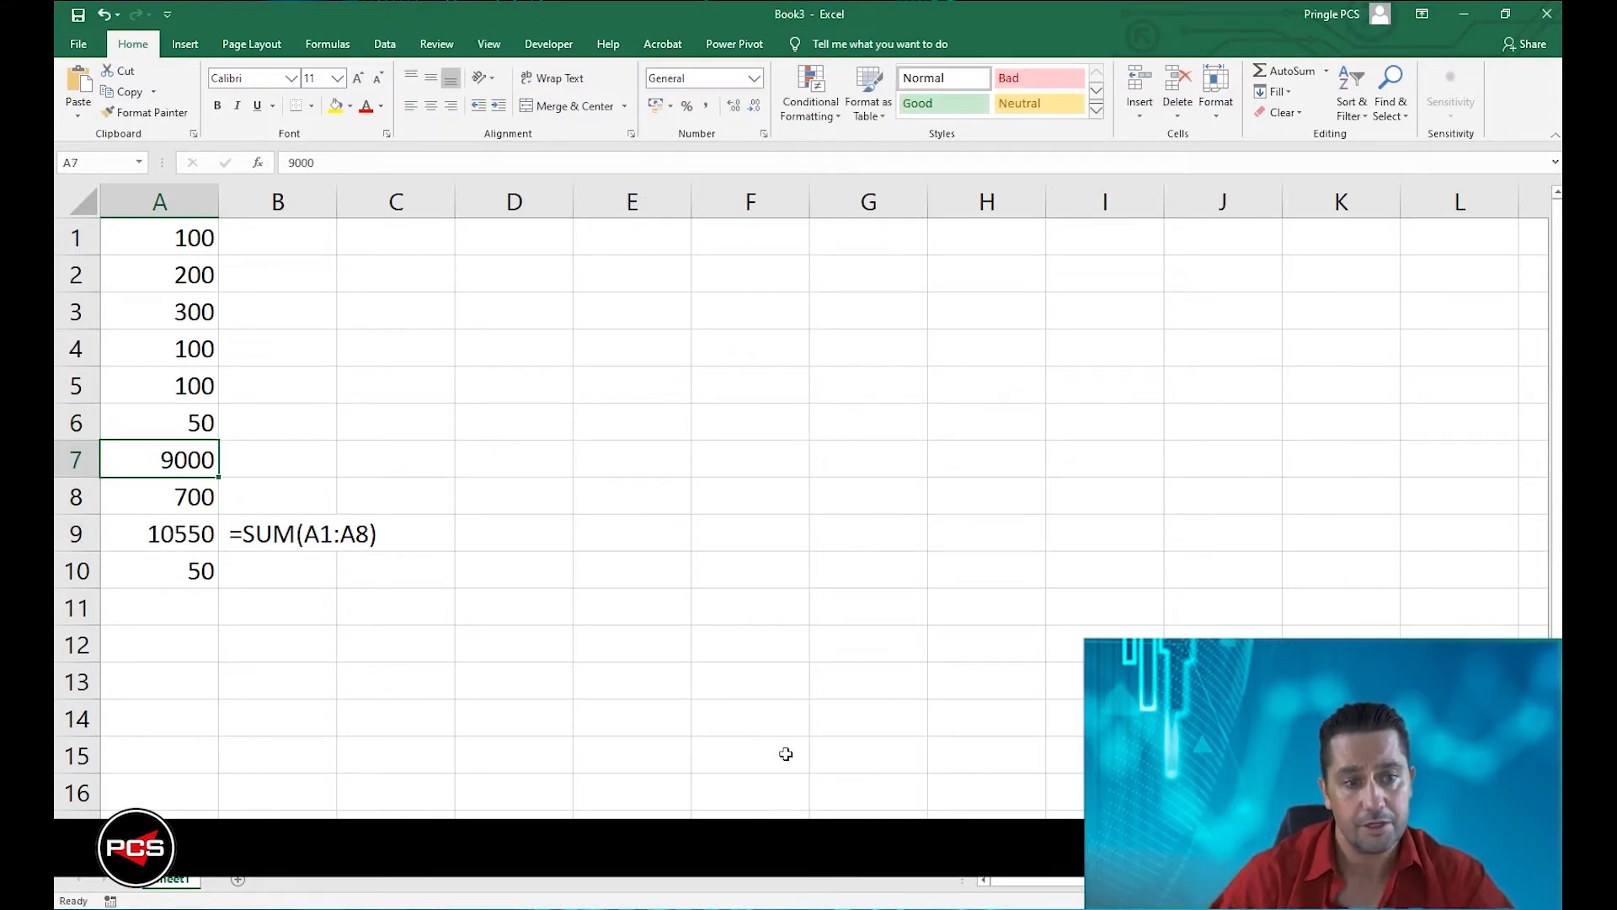
Copy the formula from A10 and paste it into B10 as the text =MIN(A1:A8) with a leading space.
double_click(190, 575)
left_click_drag(247, 572, 70, 574)
key("ctrl+c")
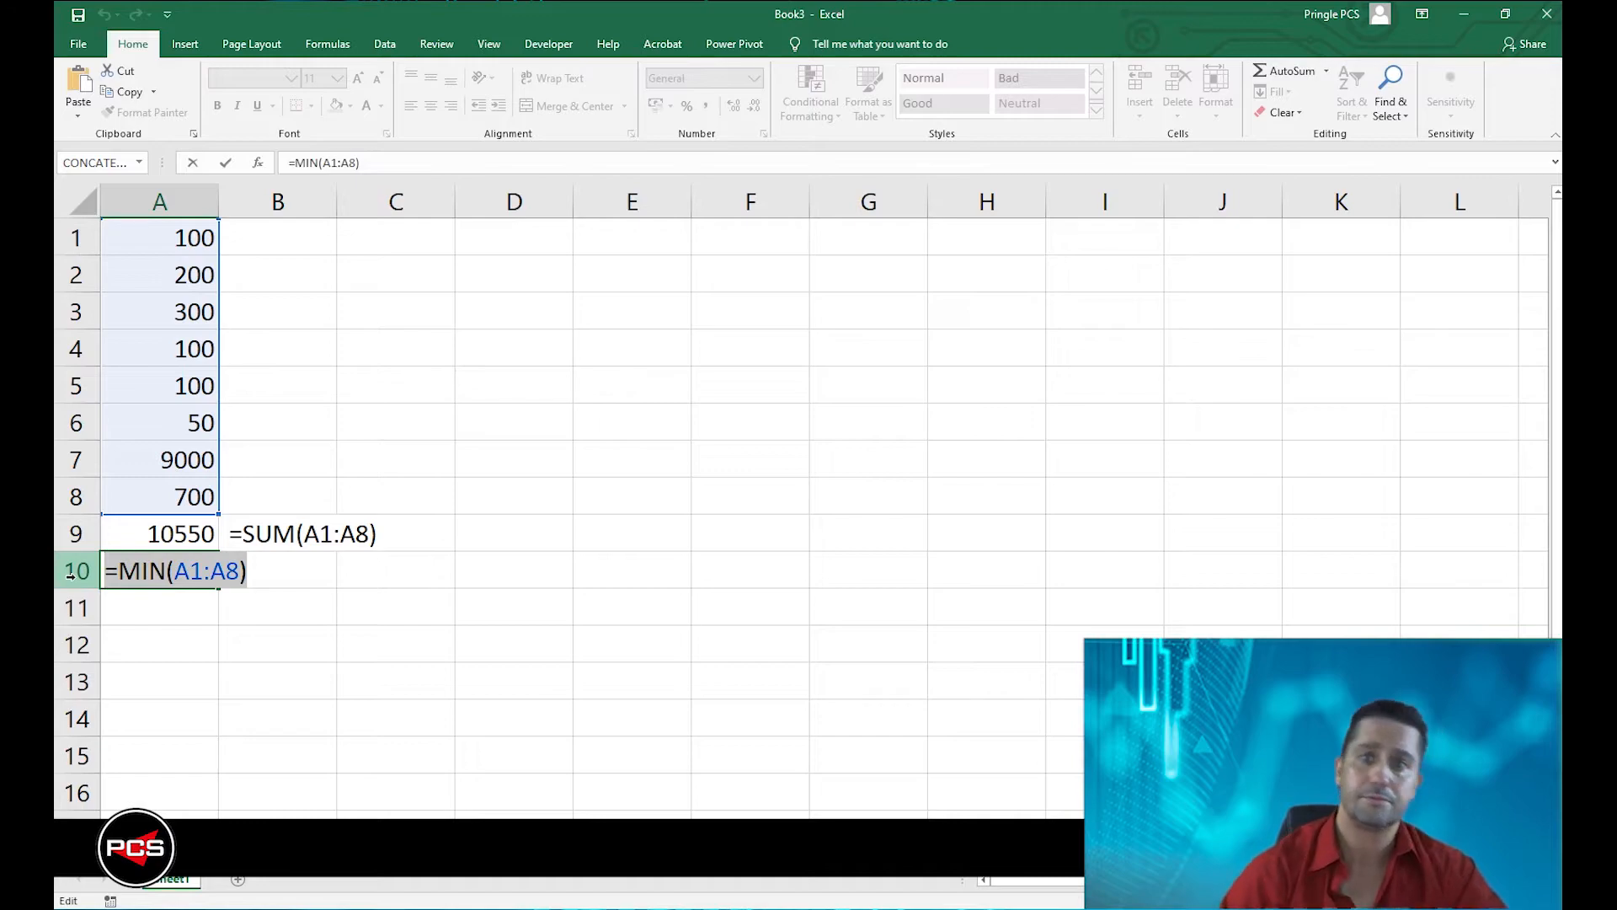
key("Tab")
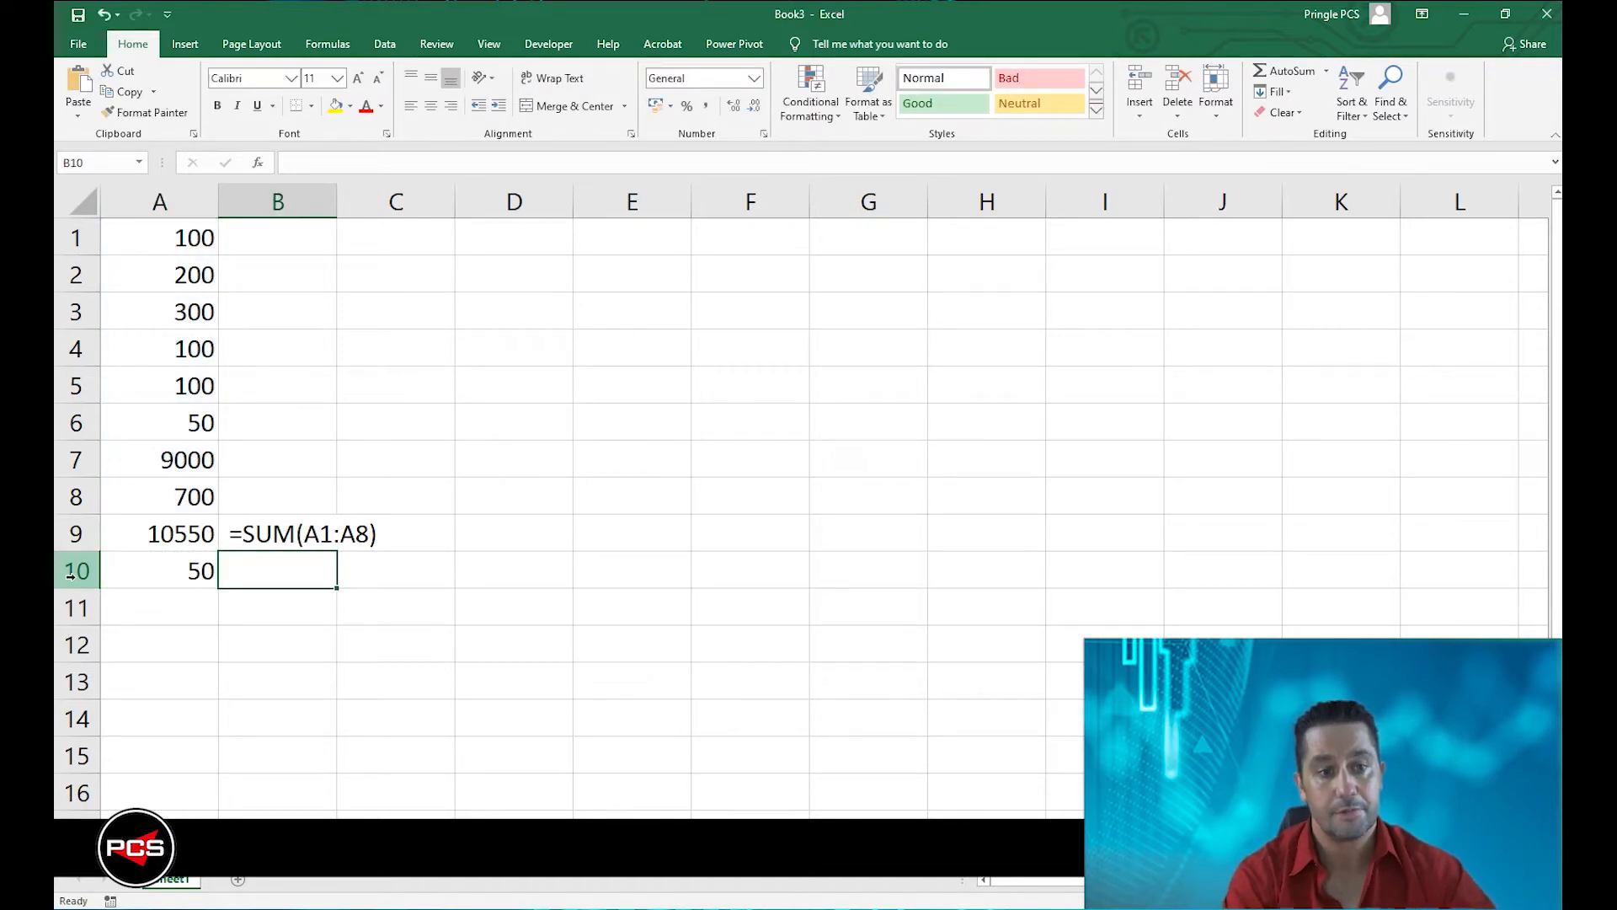
key("ctrl+v")
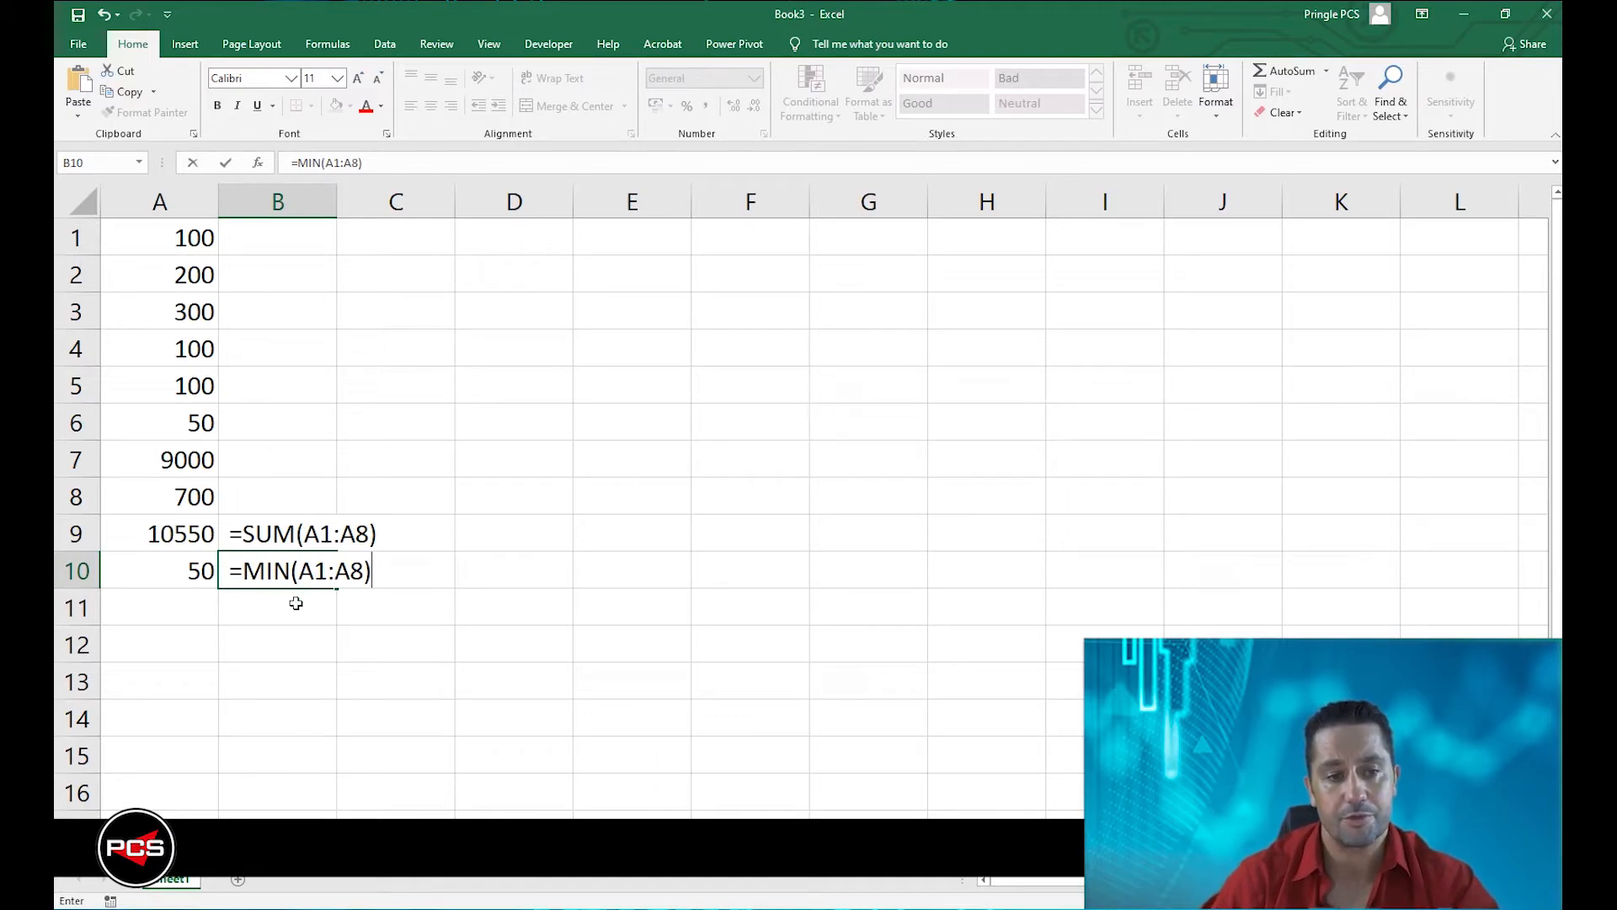
left_click(166, 608)
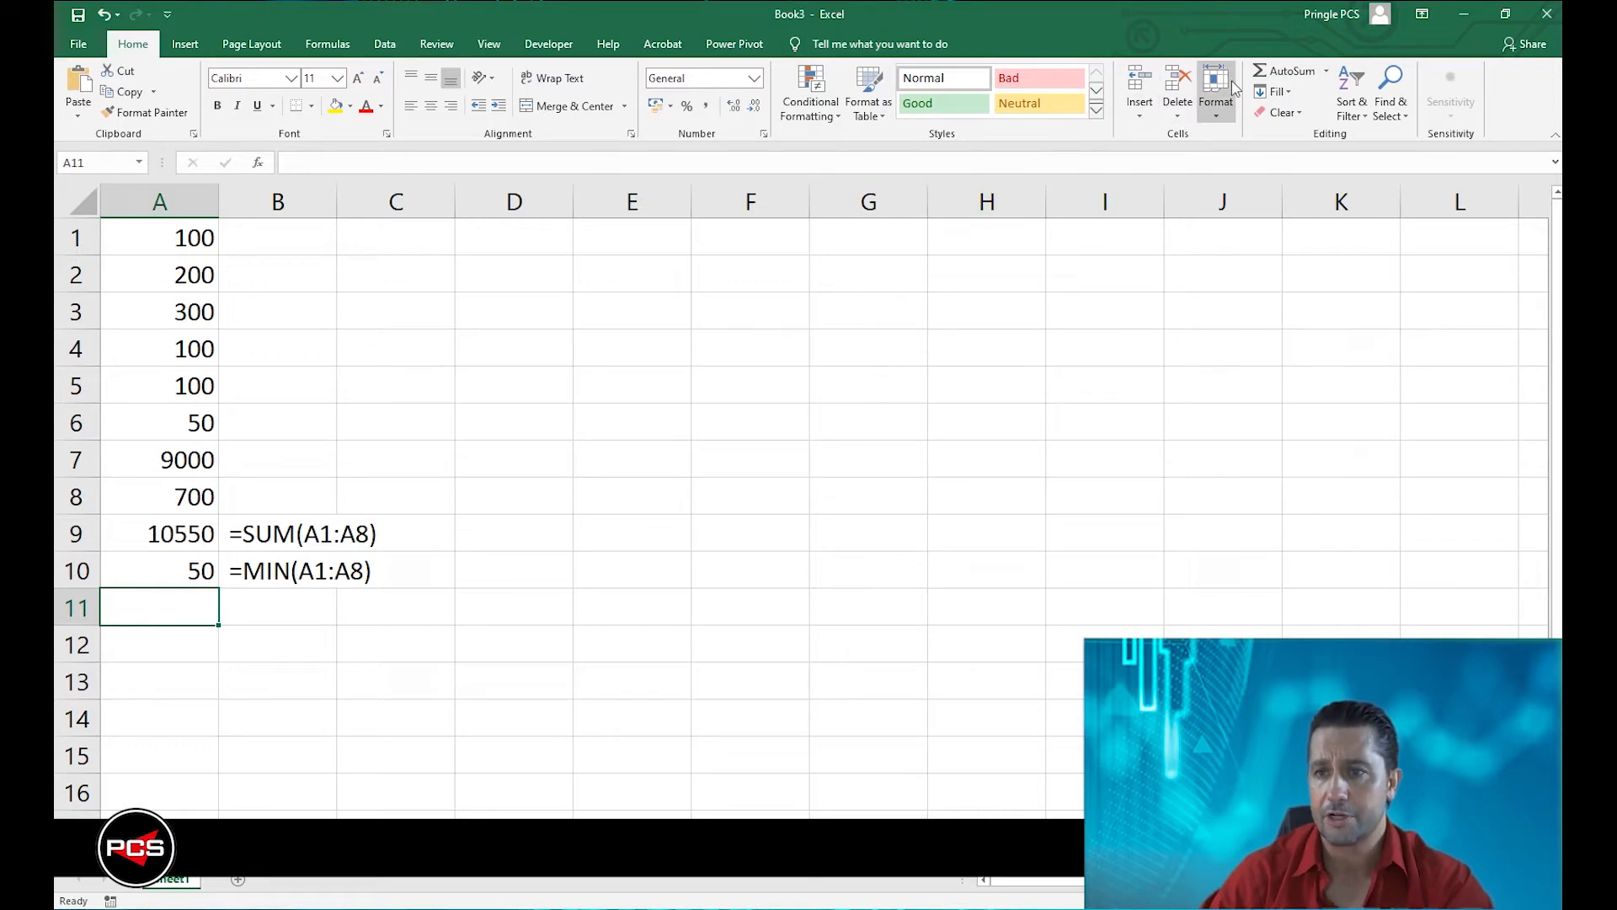
Insert the AutoSum Max function in A11 with its range set to A1:A8.
left_click(1327, 71)
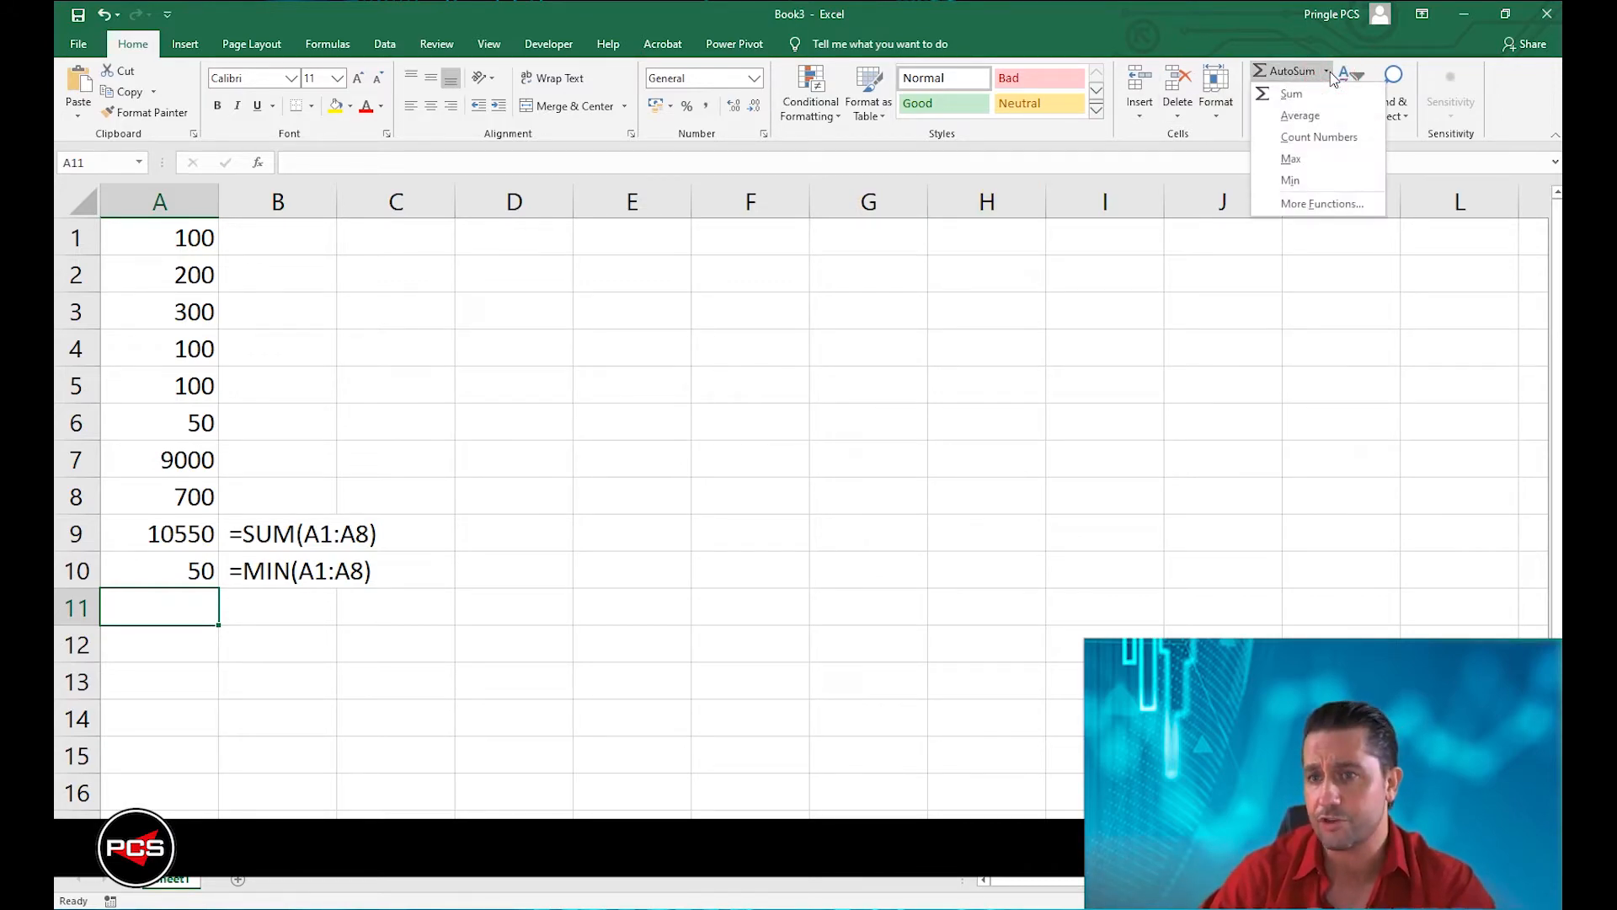
left_click(1323, 160)
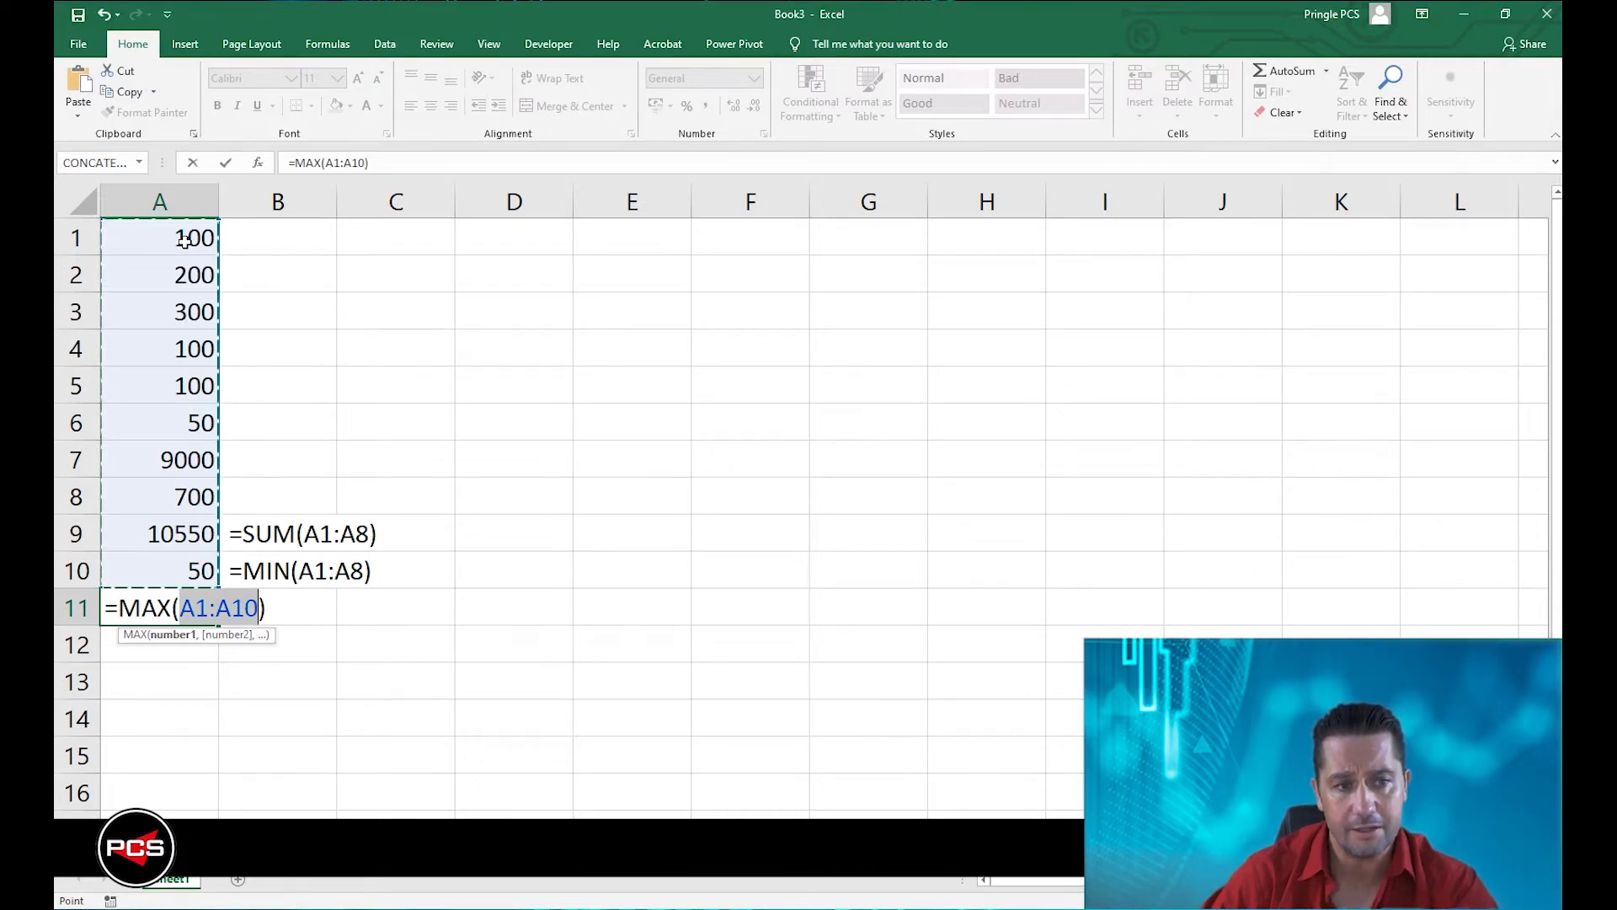
left_click_drag(184, 241, 171, 494)
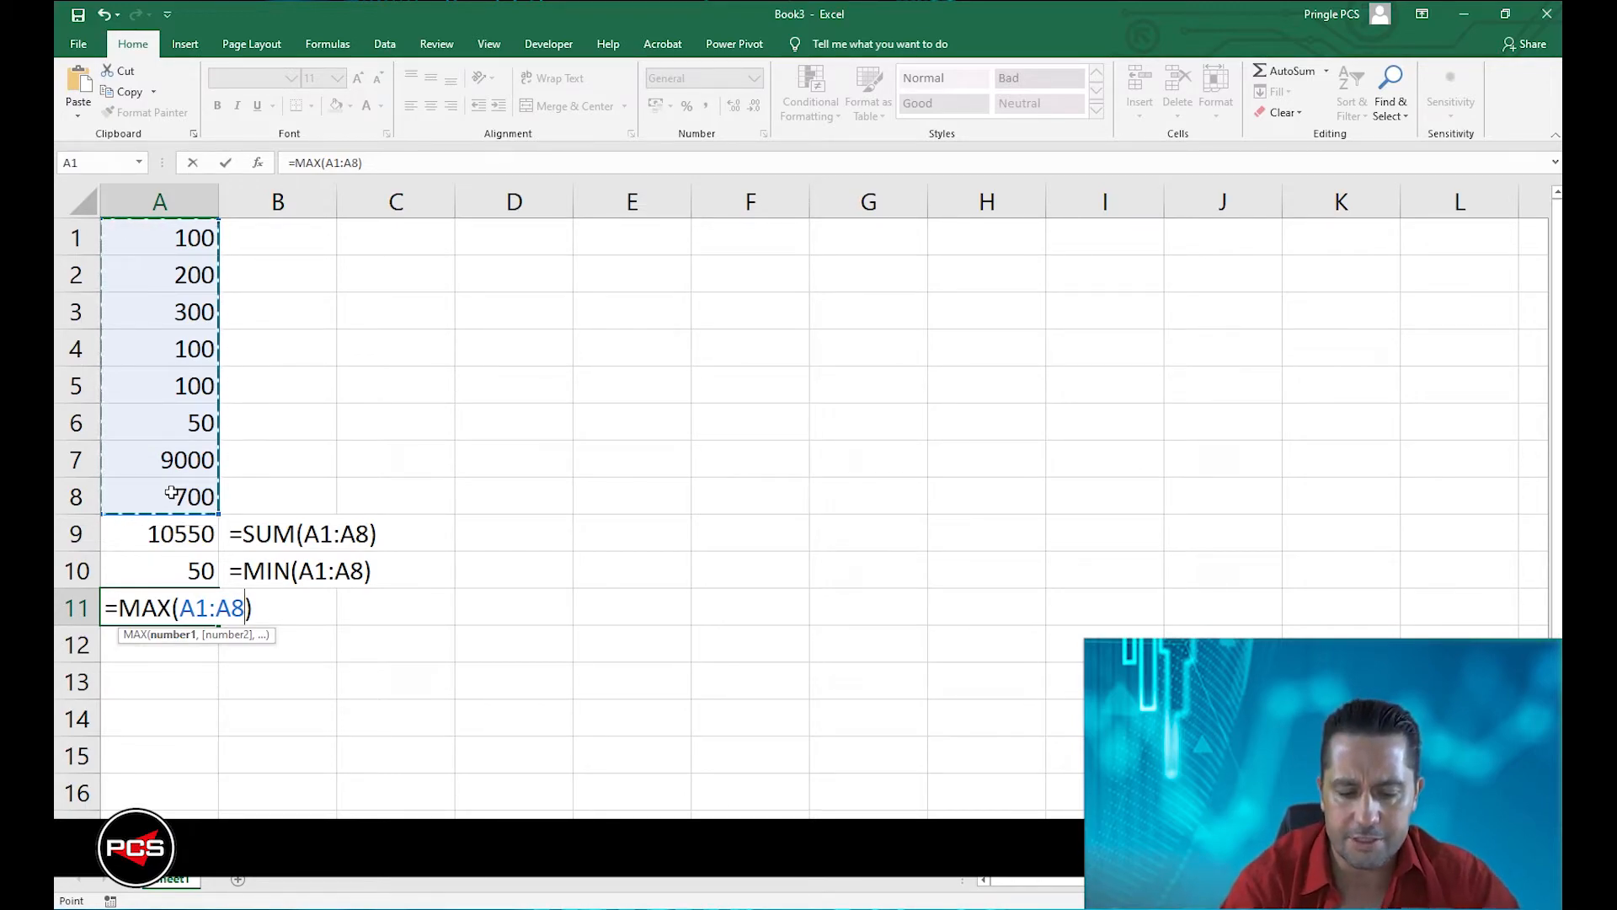
key("Return")
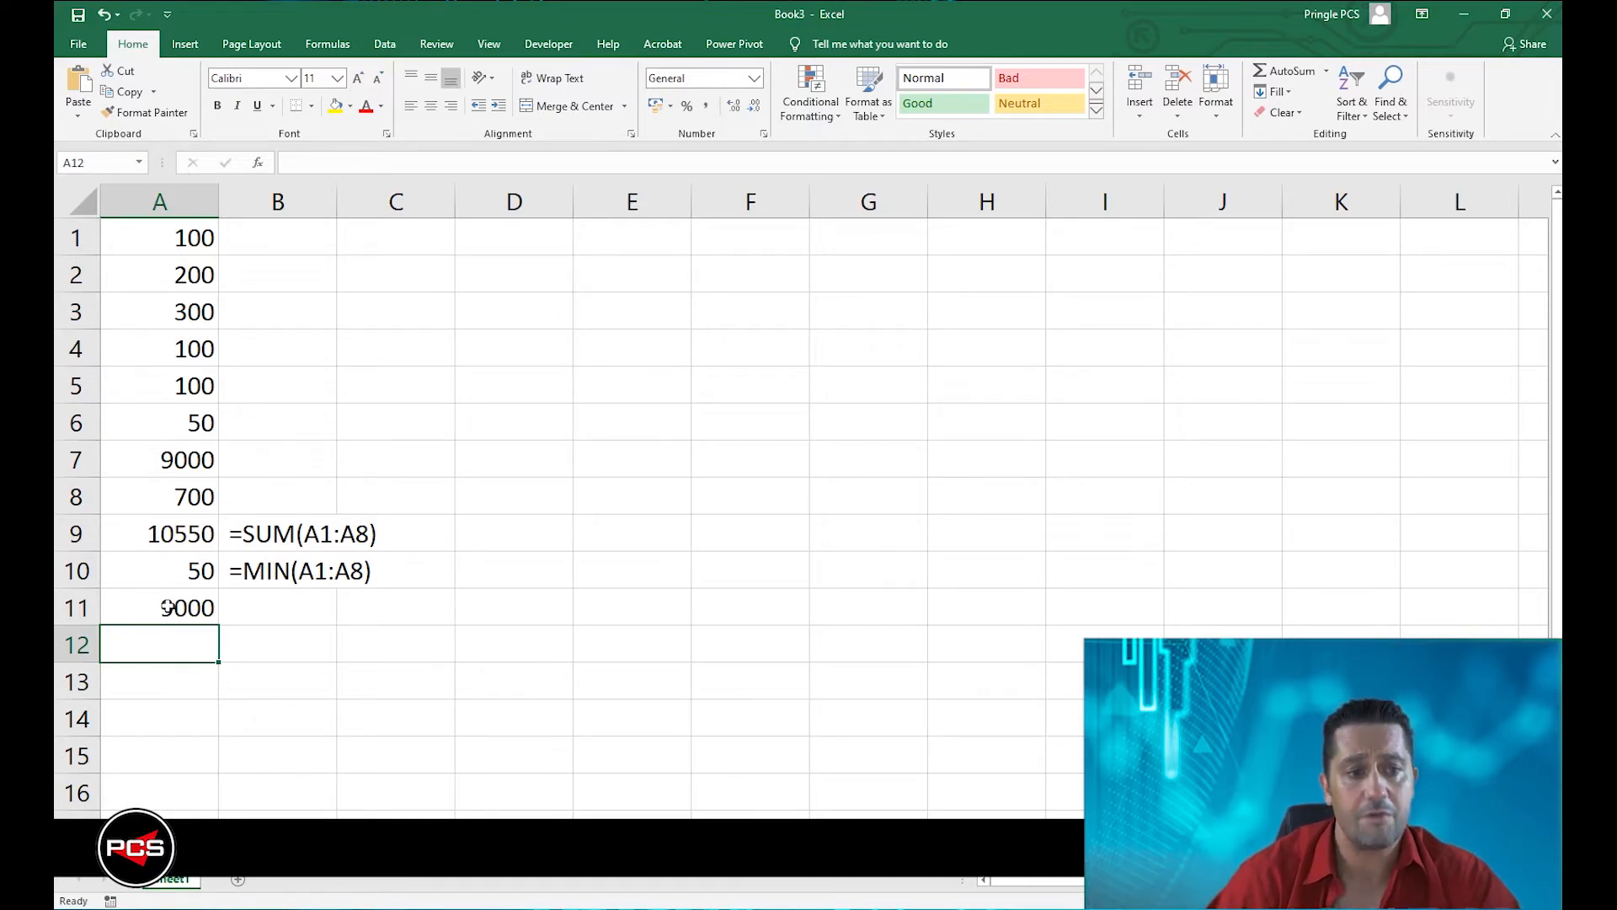
Copy the formula from A11 and paste it into B11 as the text =MAX(A1:A8) with a leading space.
left_click(192, 605)
double_click(193, 604)
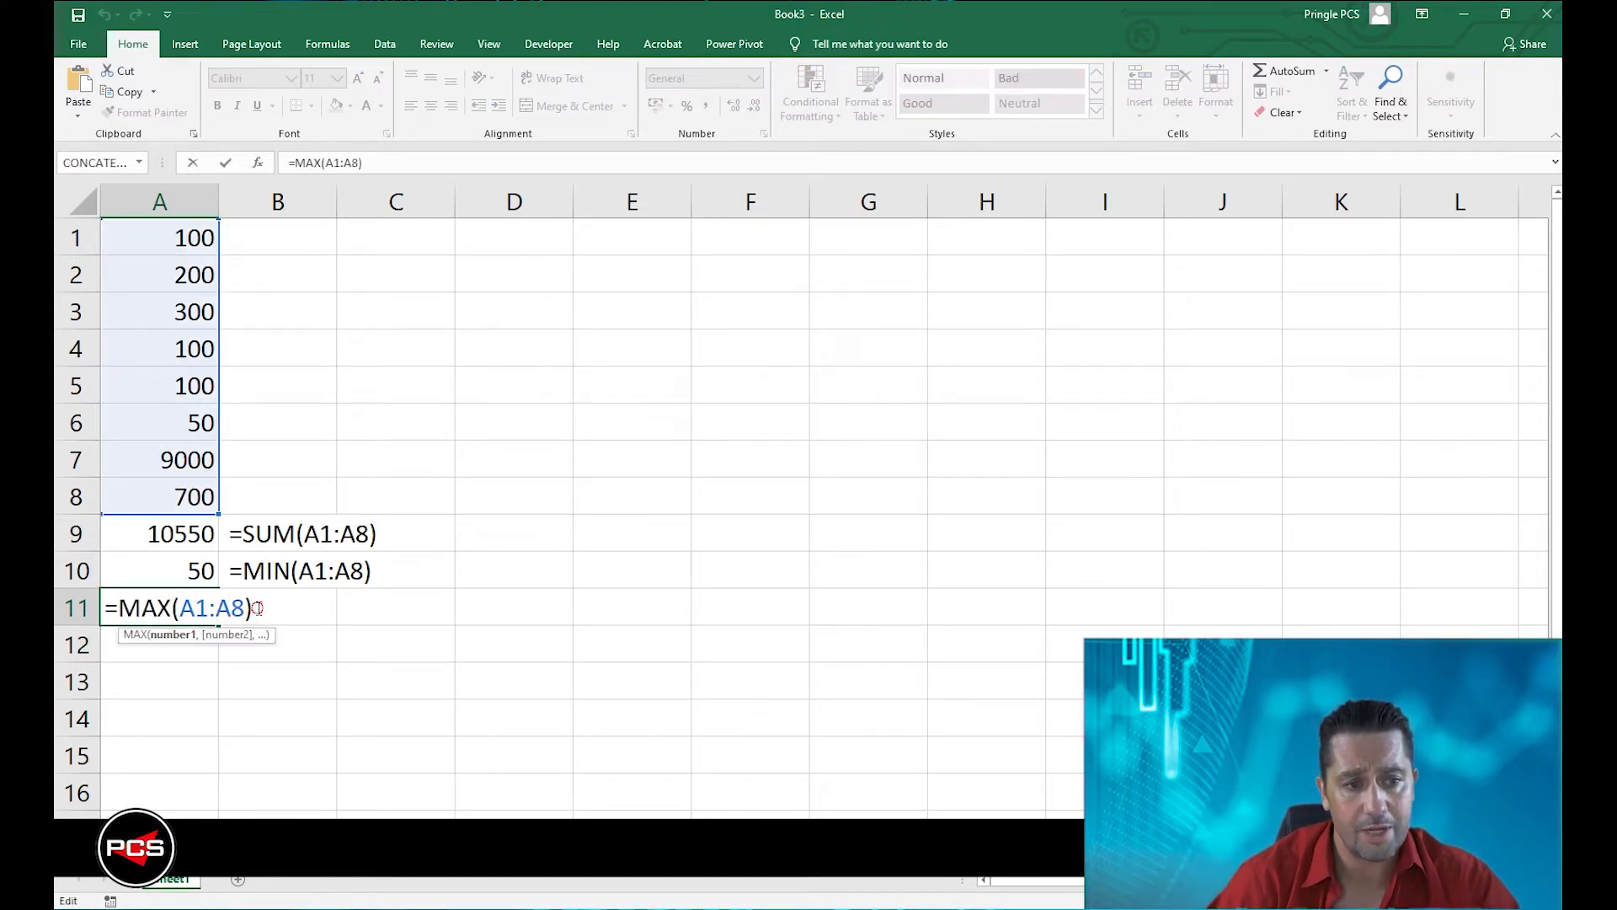
left_click_drag(258, 607, 74, 608)
key("ctrl+c")
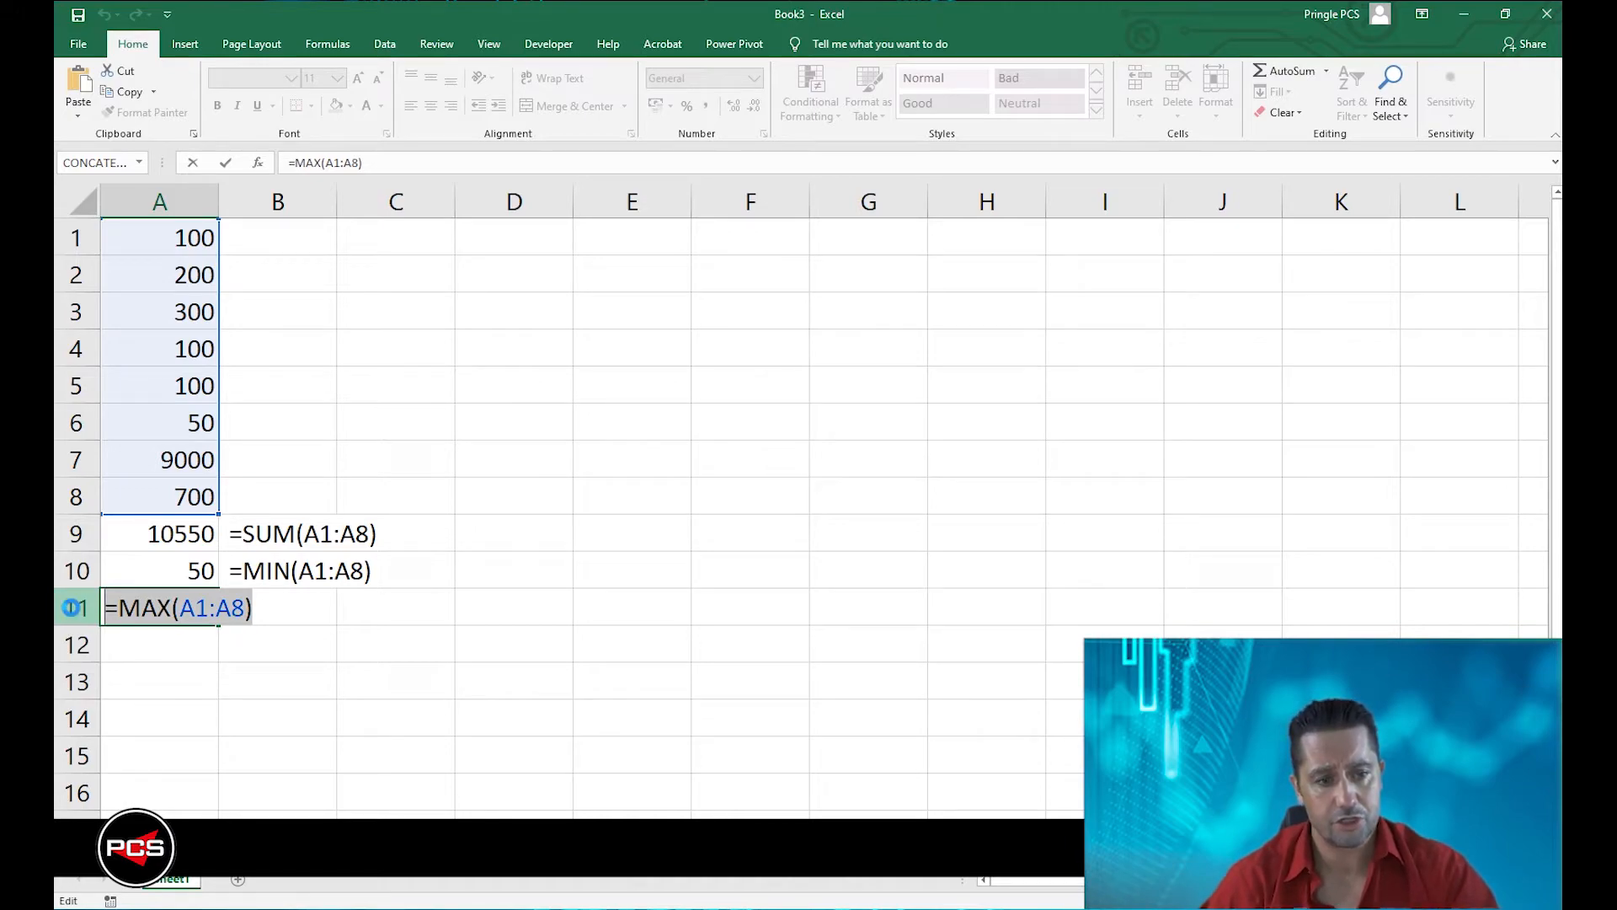
key("Tab")
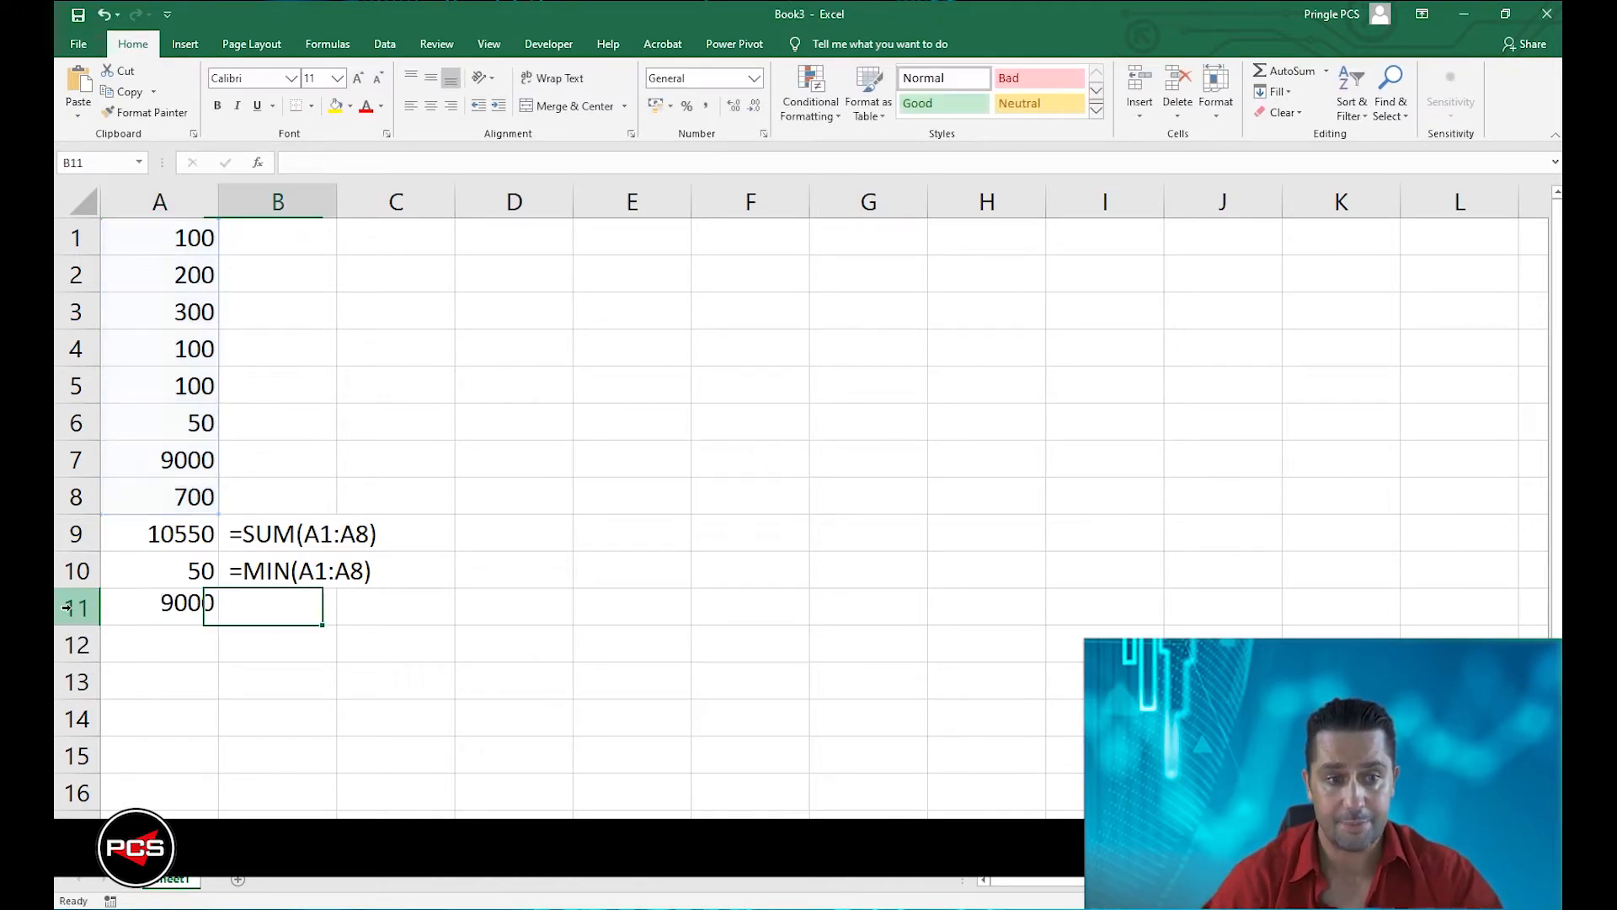
key("ctrl+v")
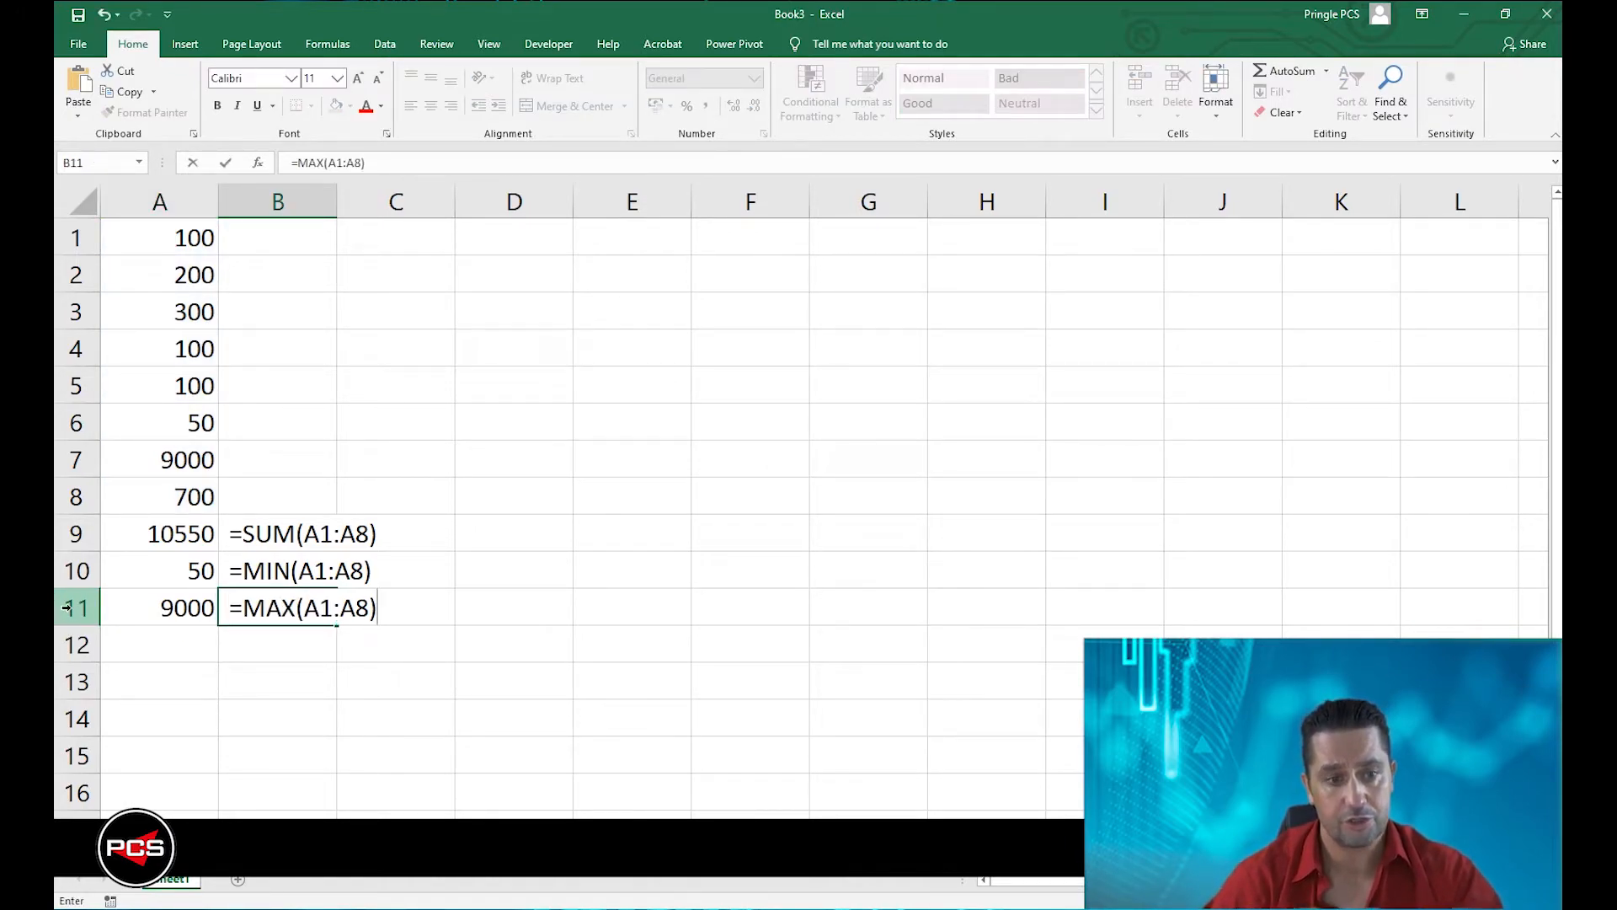
key("Return")
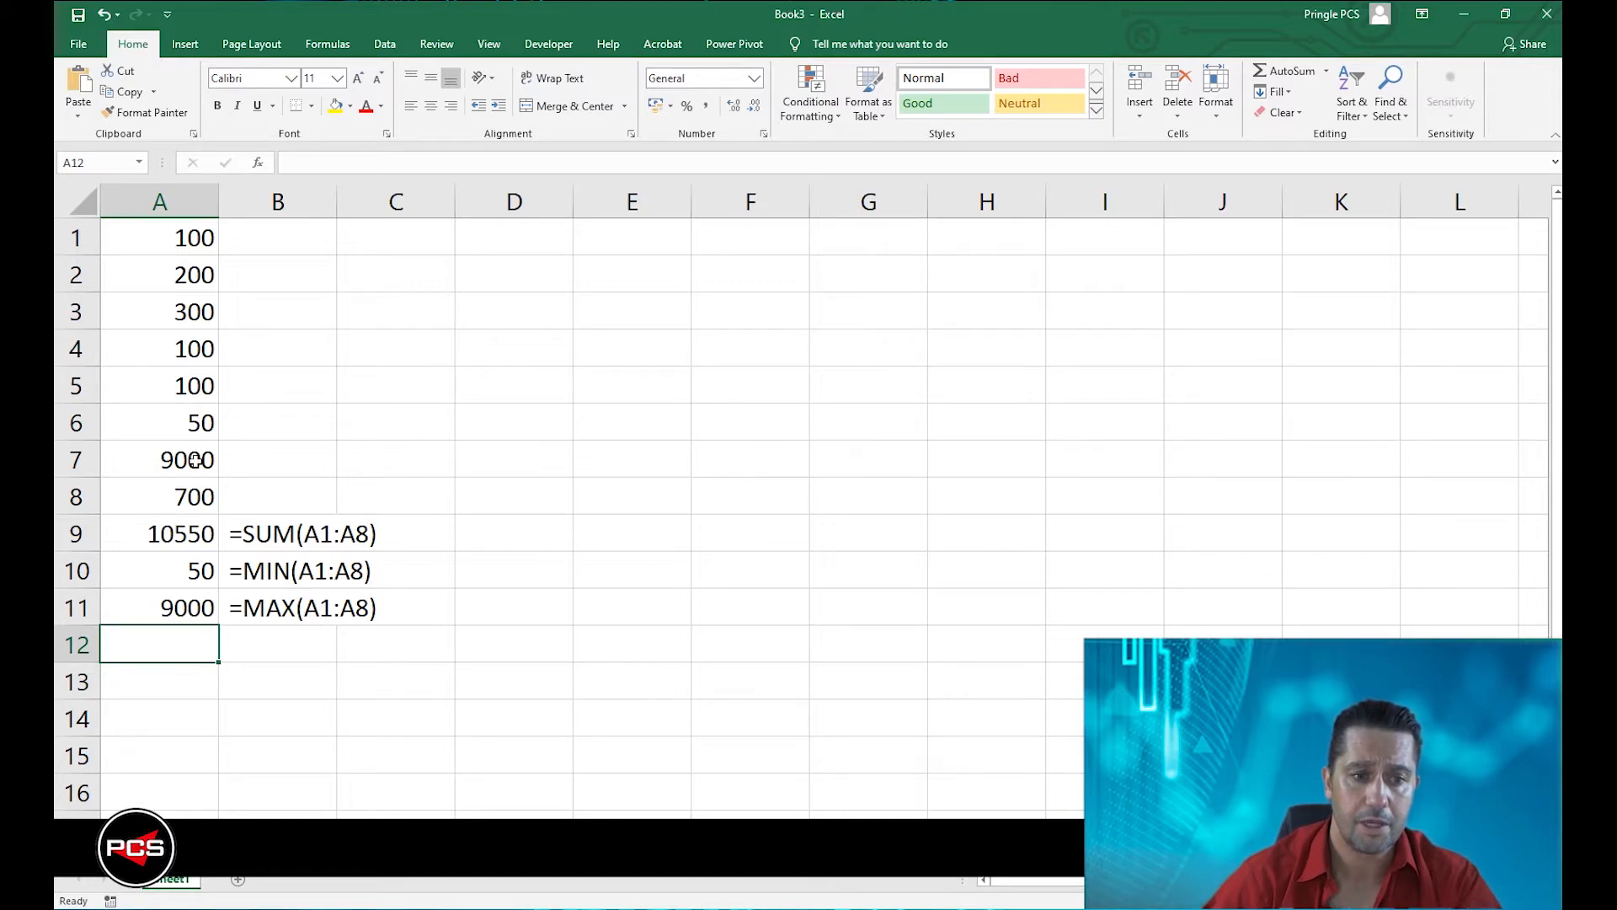
Insert the AutoSum Count Numbers function in A12 with its range set to A1:A8.
left_click(1327, 72)
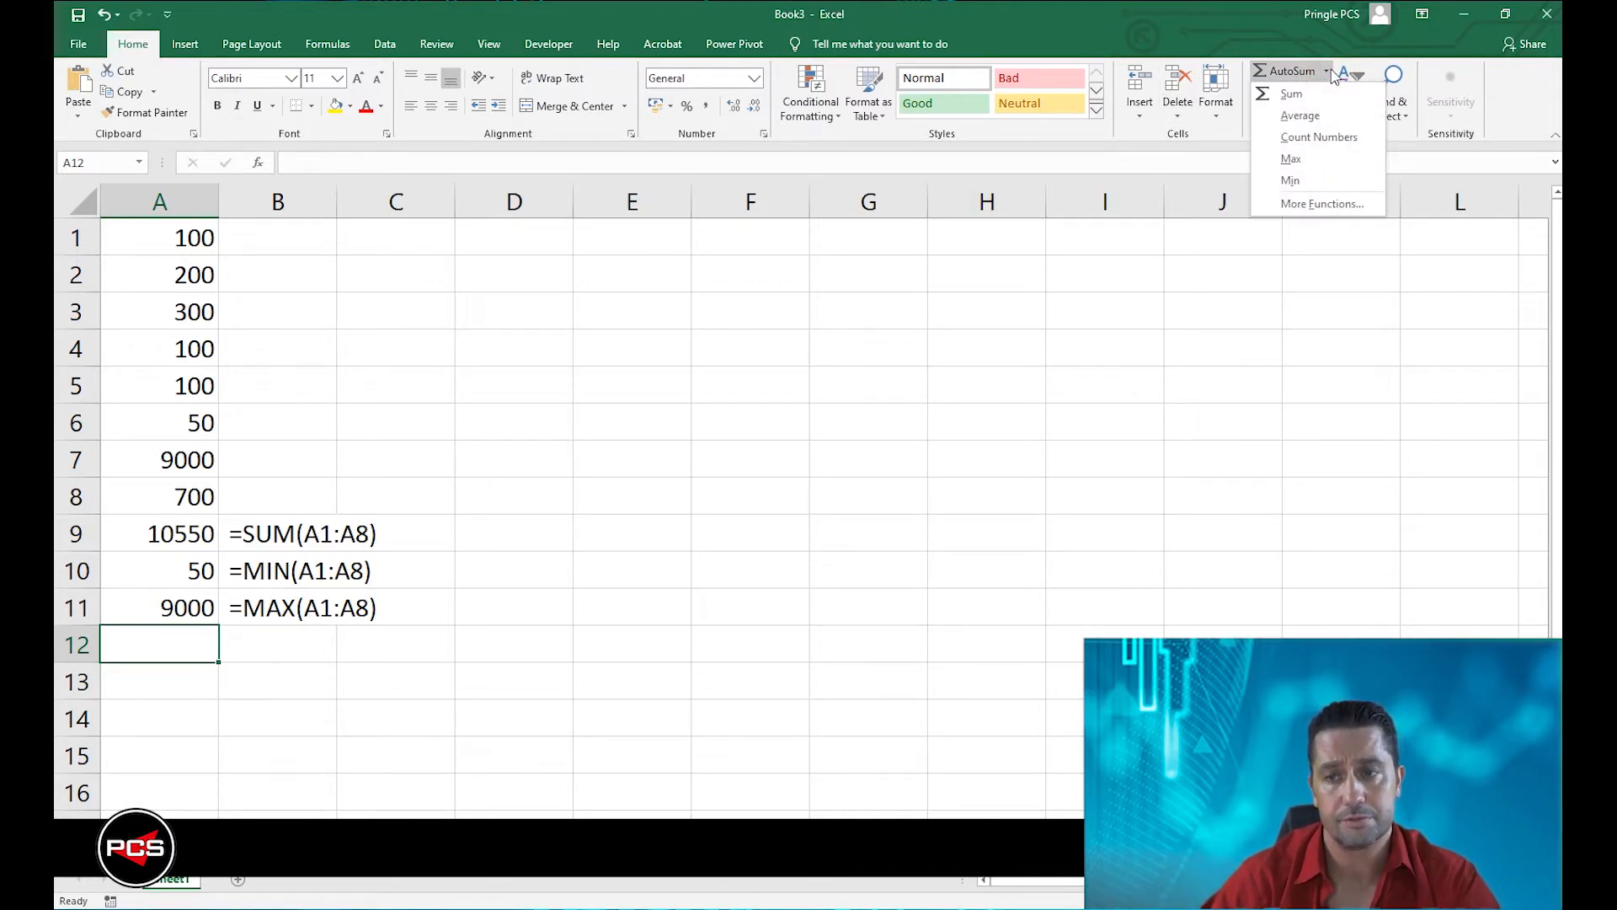
left_click(1318, 141)
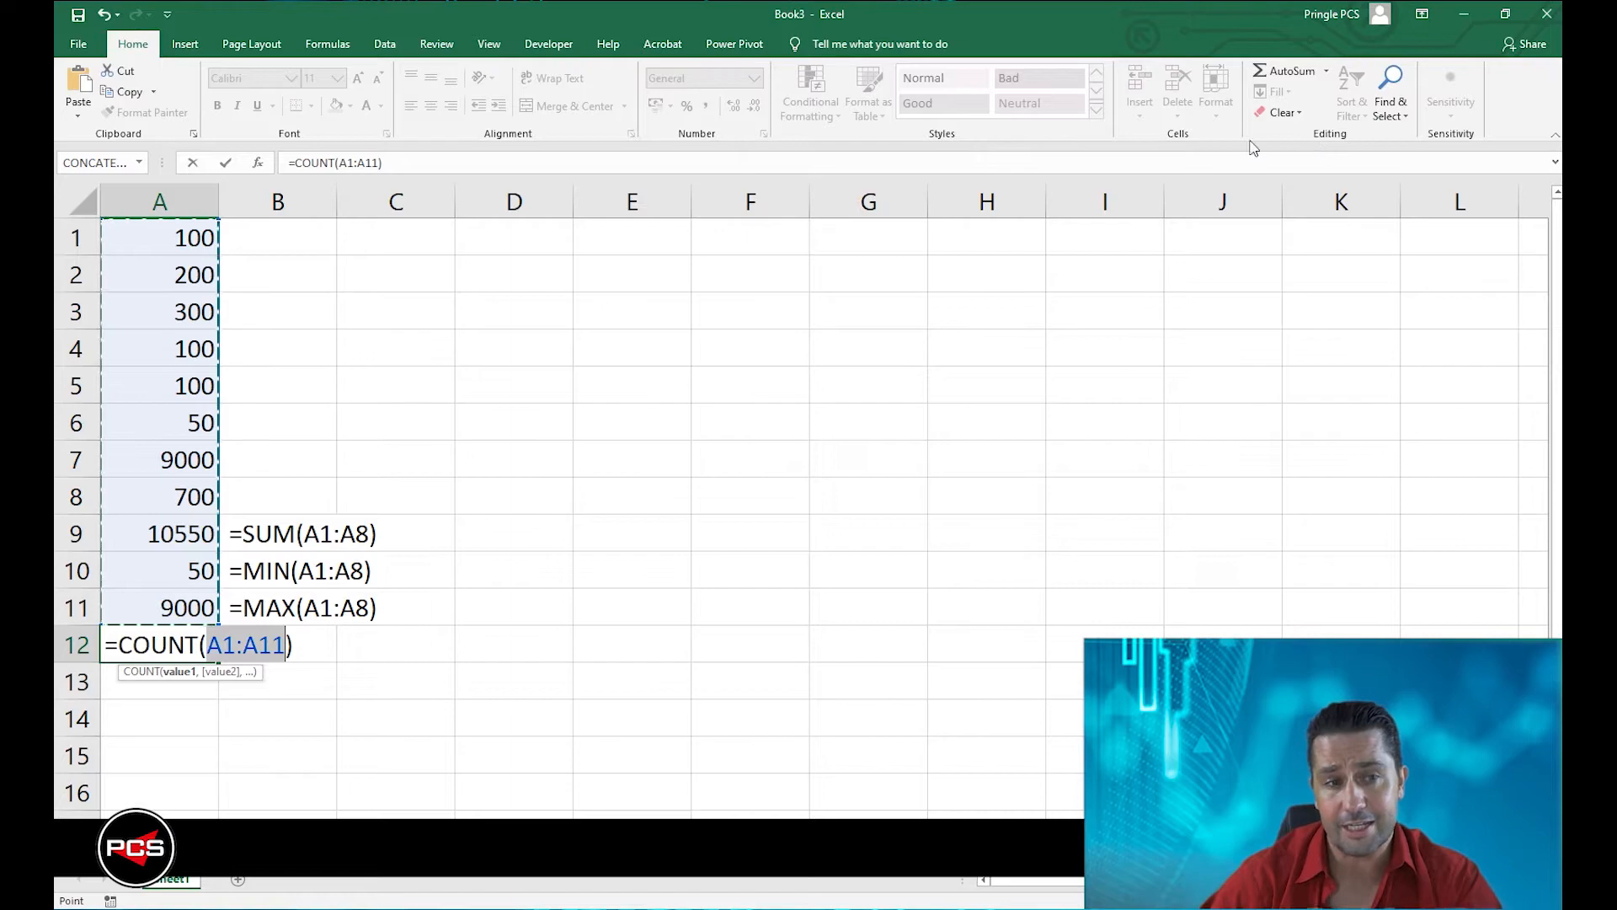
left_click_drag(148, 235, 171, 491)
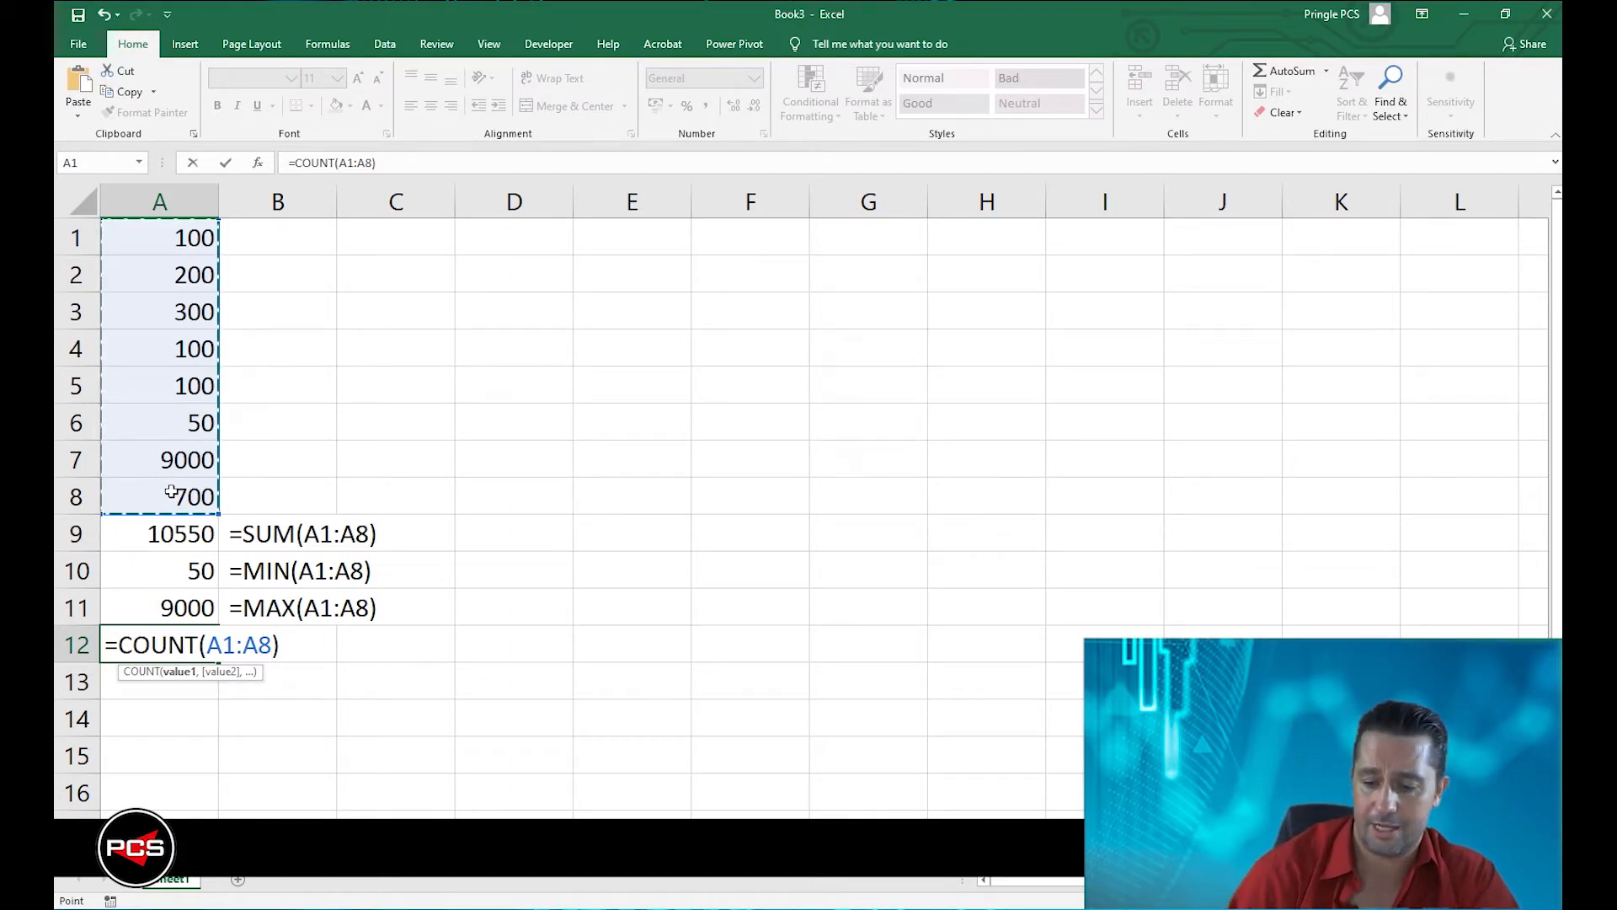
key("Return")
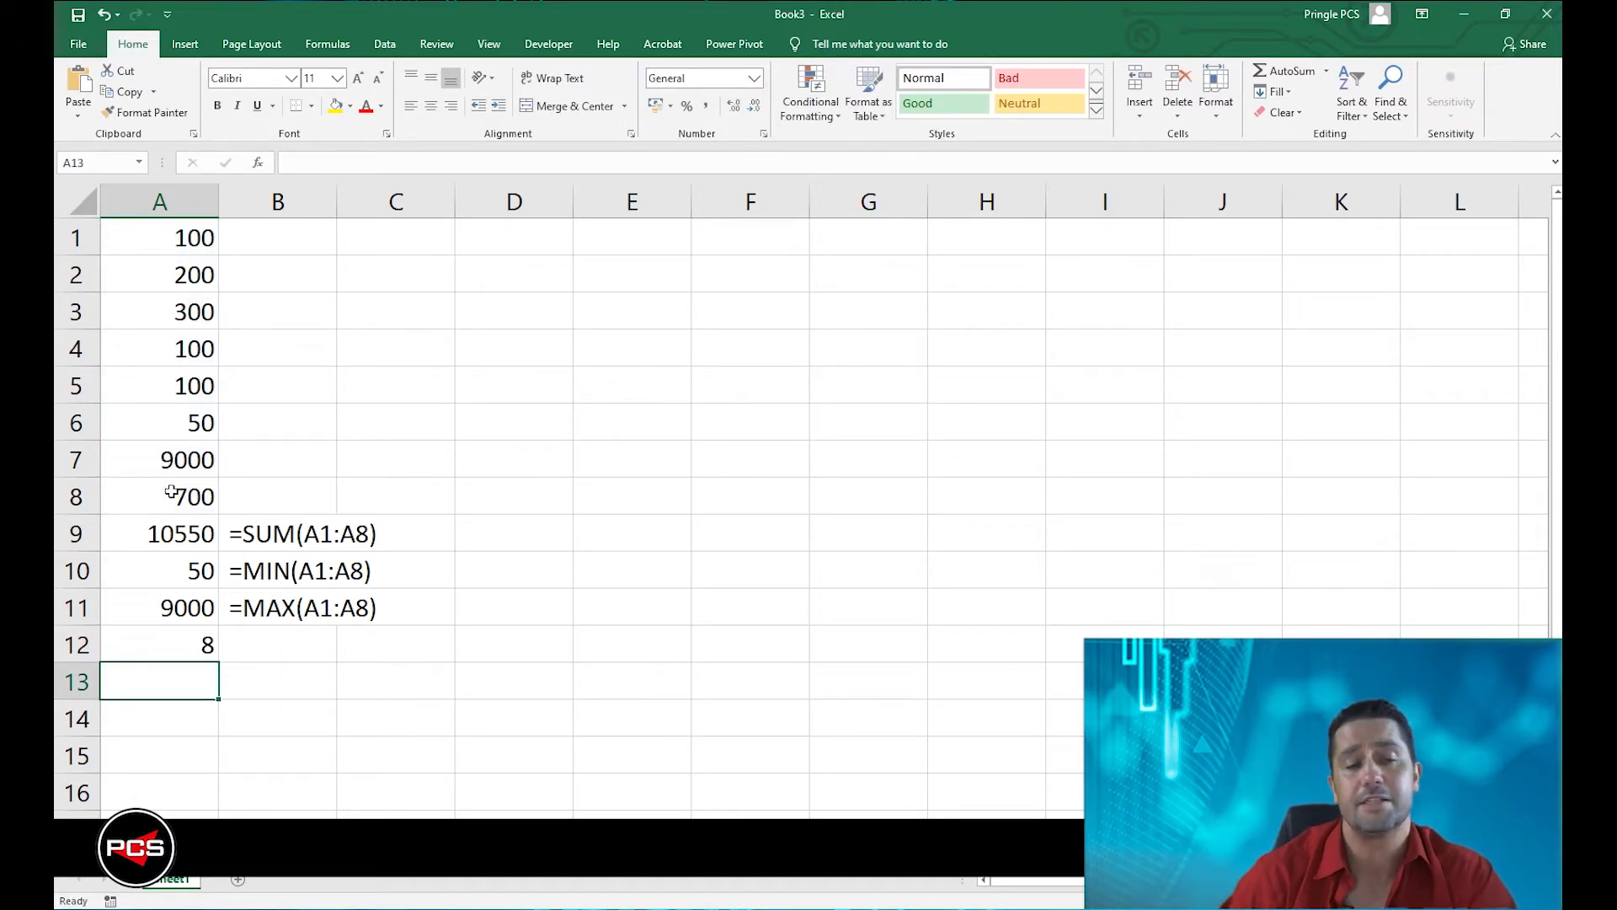
Replace the number in A2 with a person's first name to test the count, and undo the entry.
left_click(192, 263)
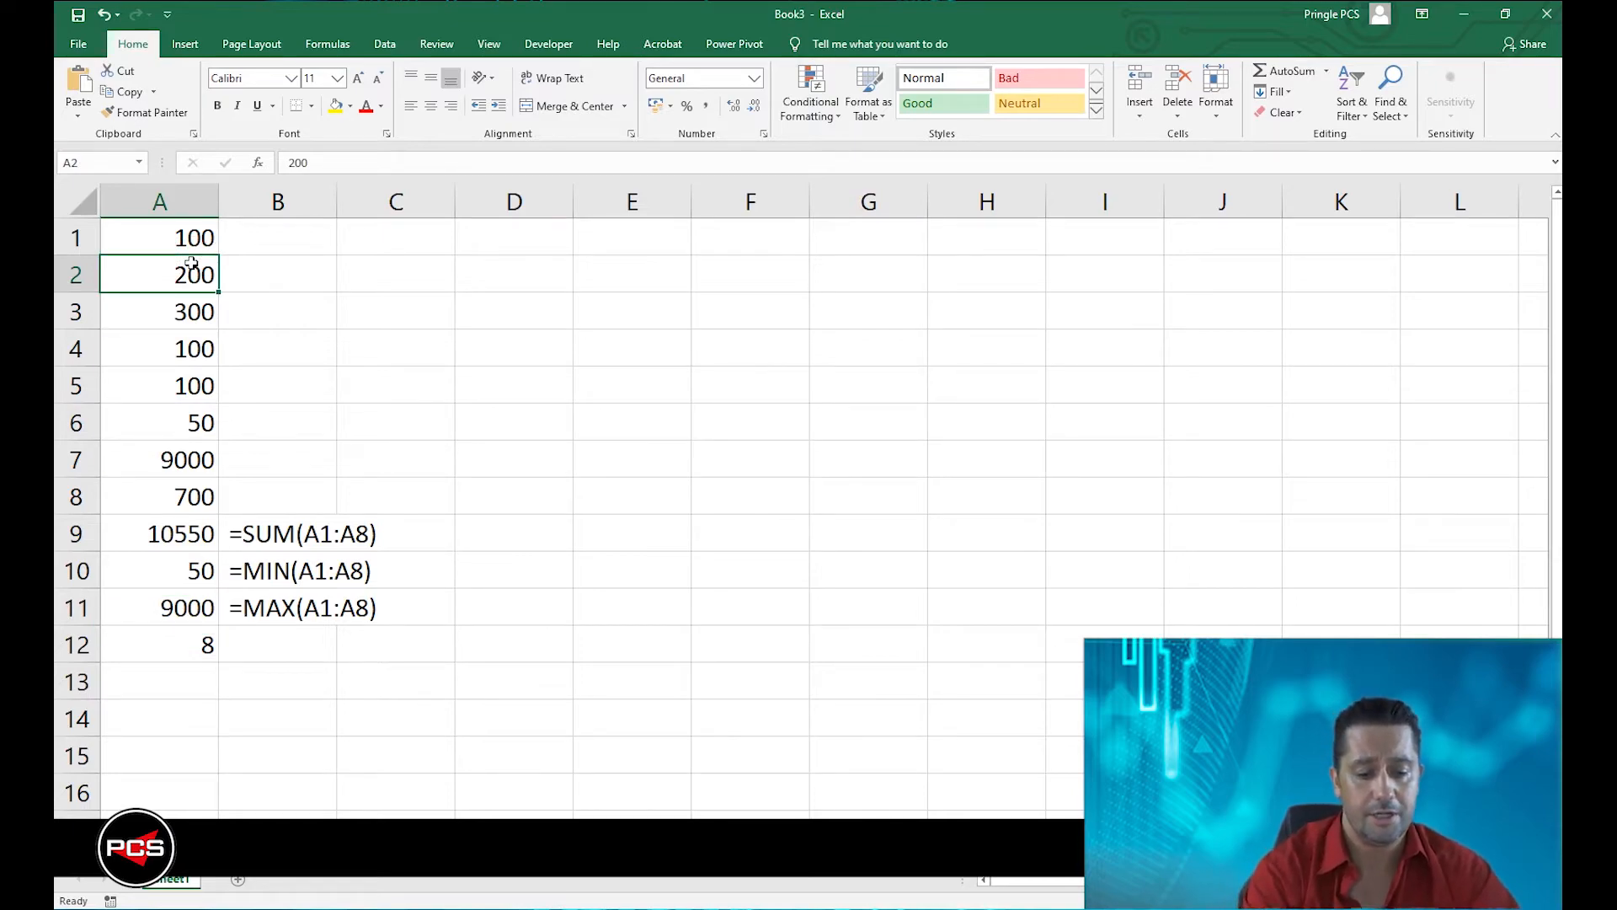
type("Jmai")
key("BackSpace")
key("BackSpace")
key("BackSpace")
type("a")
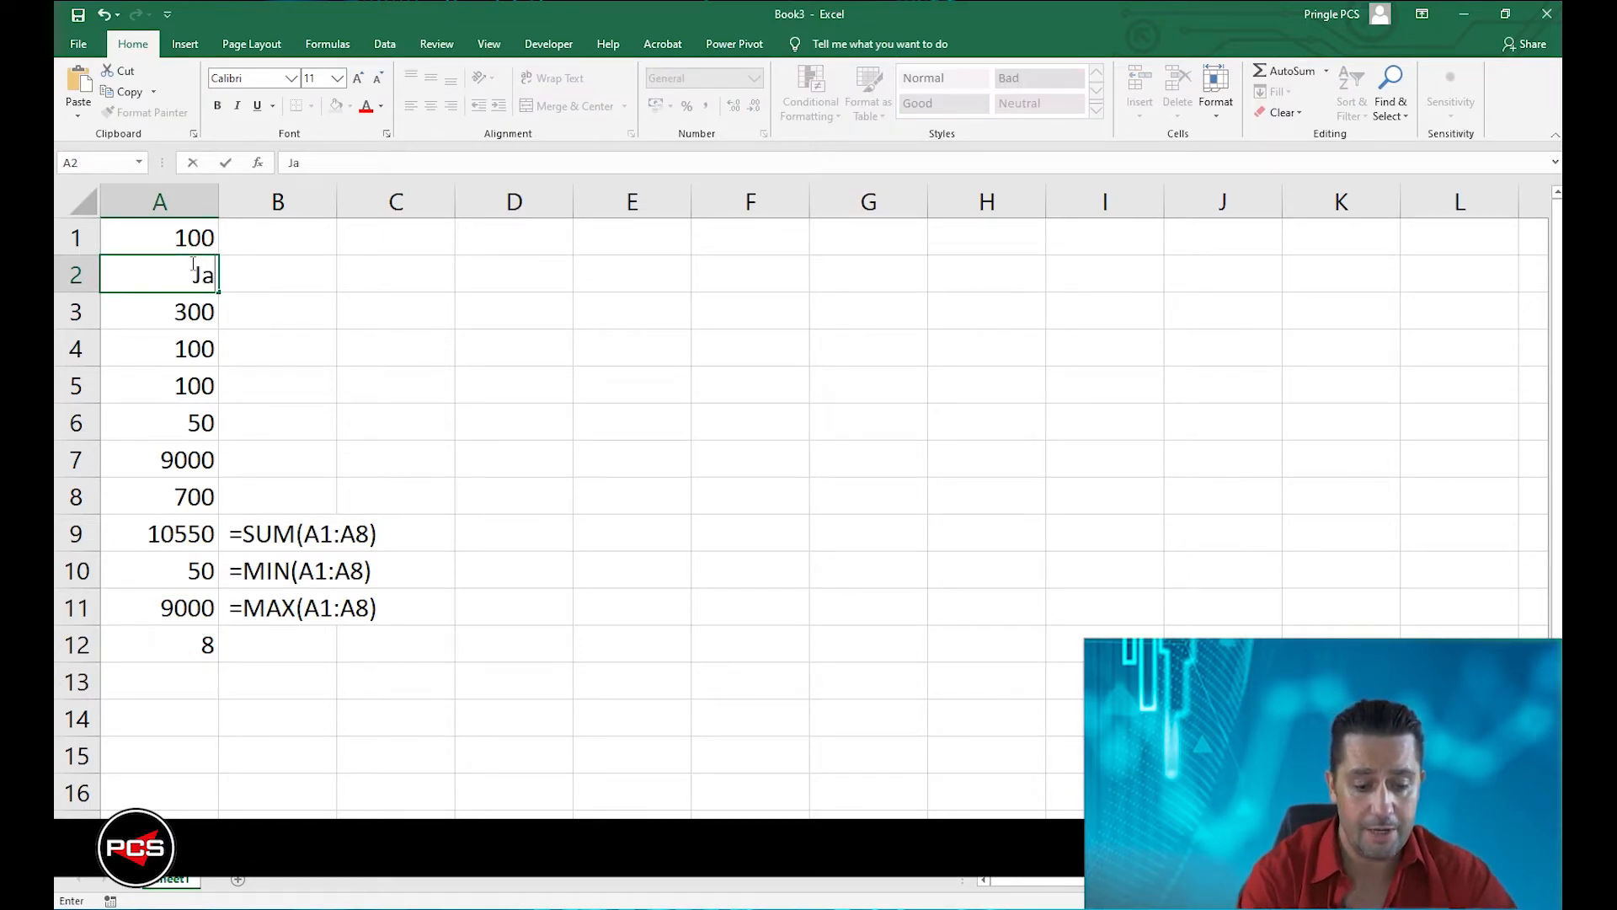
type("mie")
key("Return")
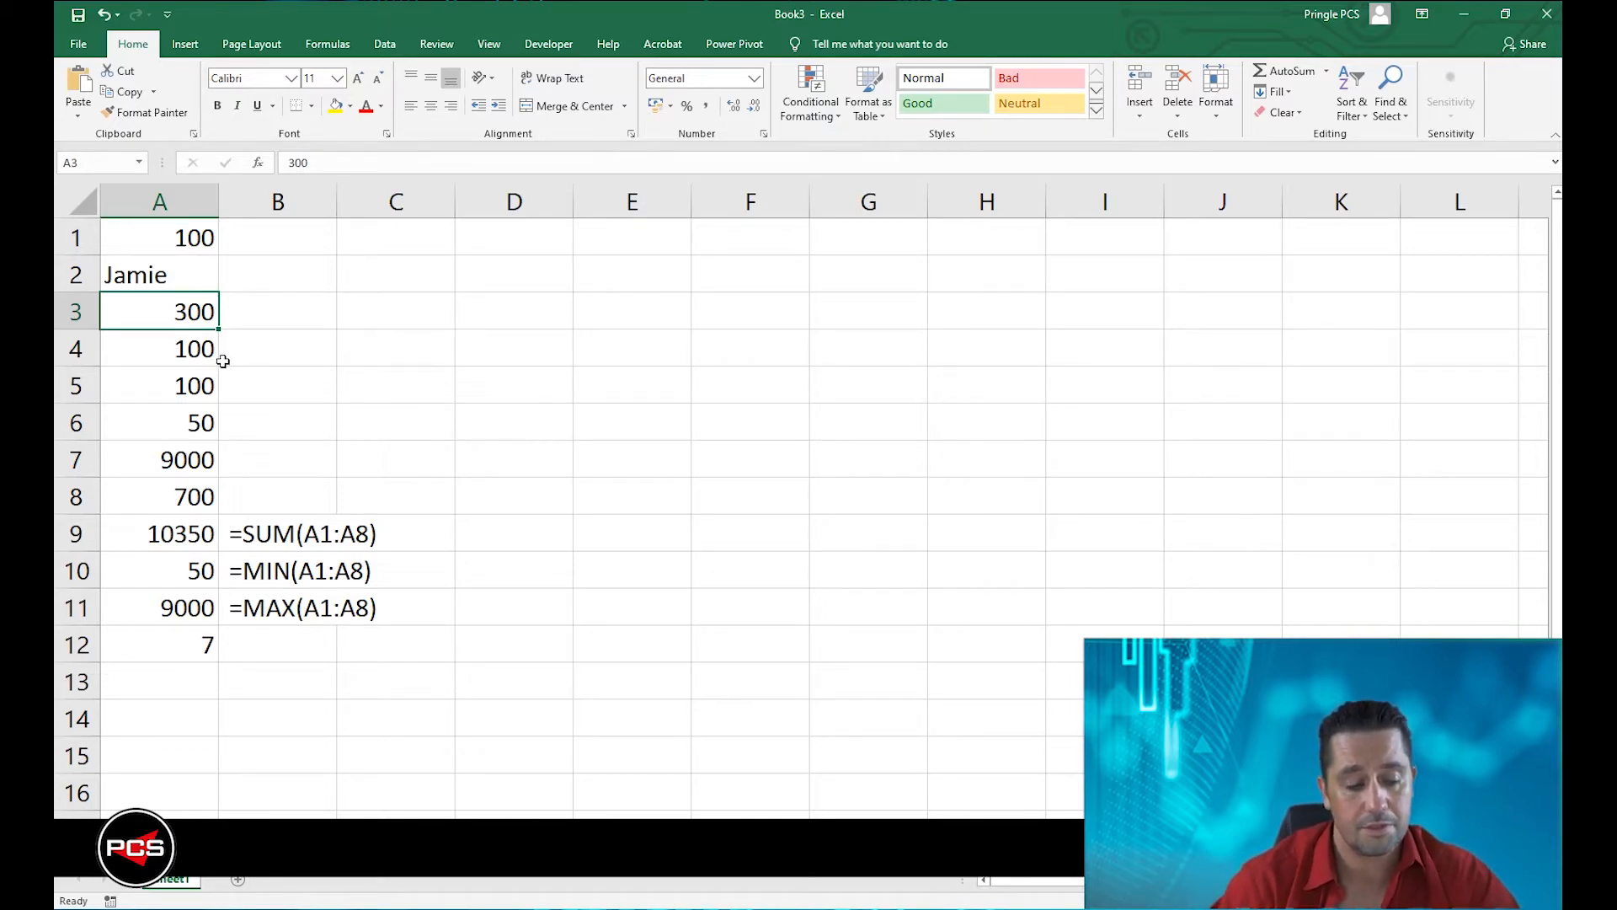
key("ctrl+z")
Copy the formula from A12 and paste it into B12 as the text =COUNT(A1:A8) with a leading space.
double_click(146, 648)
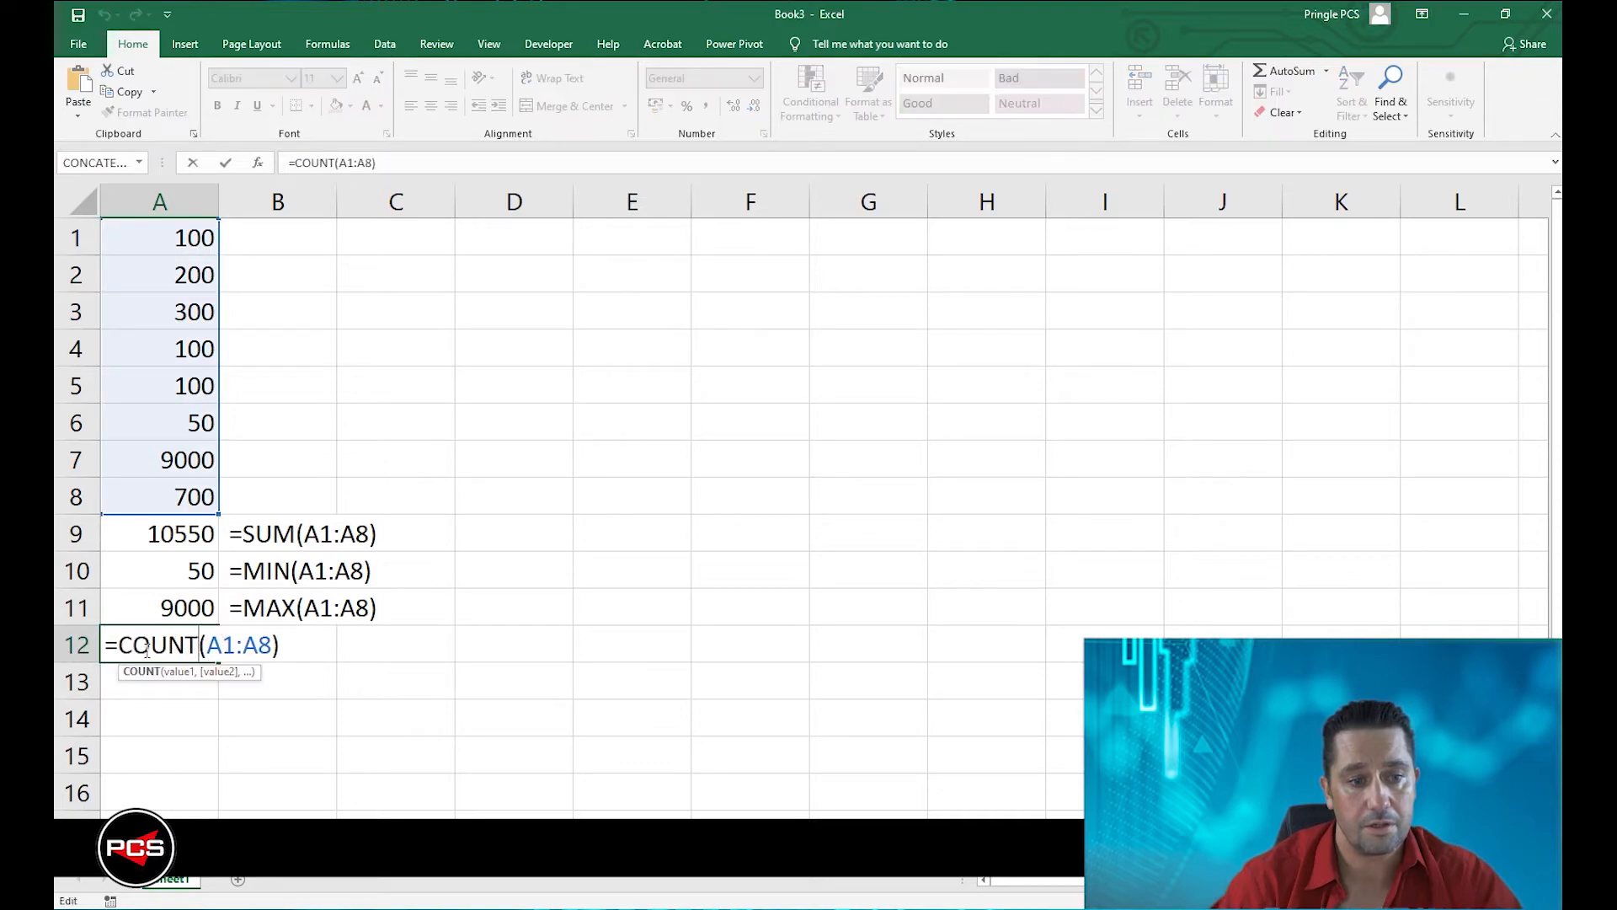
left_click_drag(110, 647, 286, 645)
key("ctrl+c")
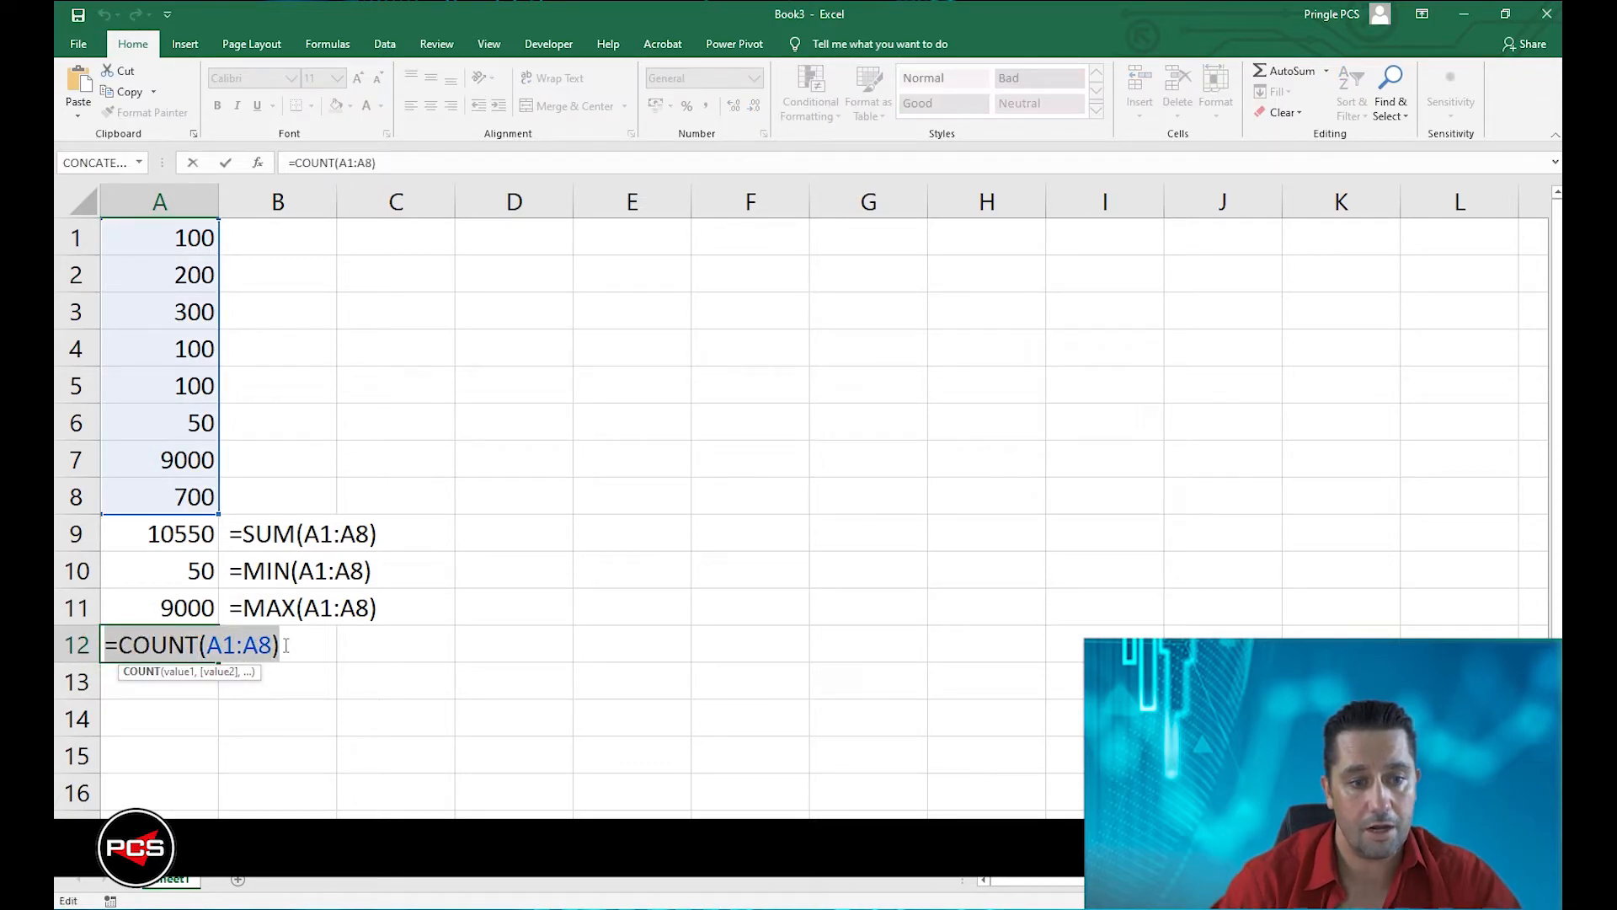
left_click(285, 644)
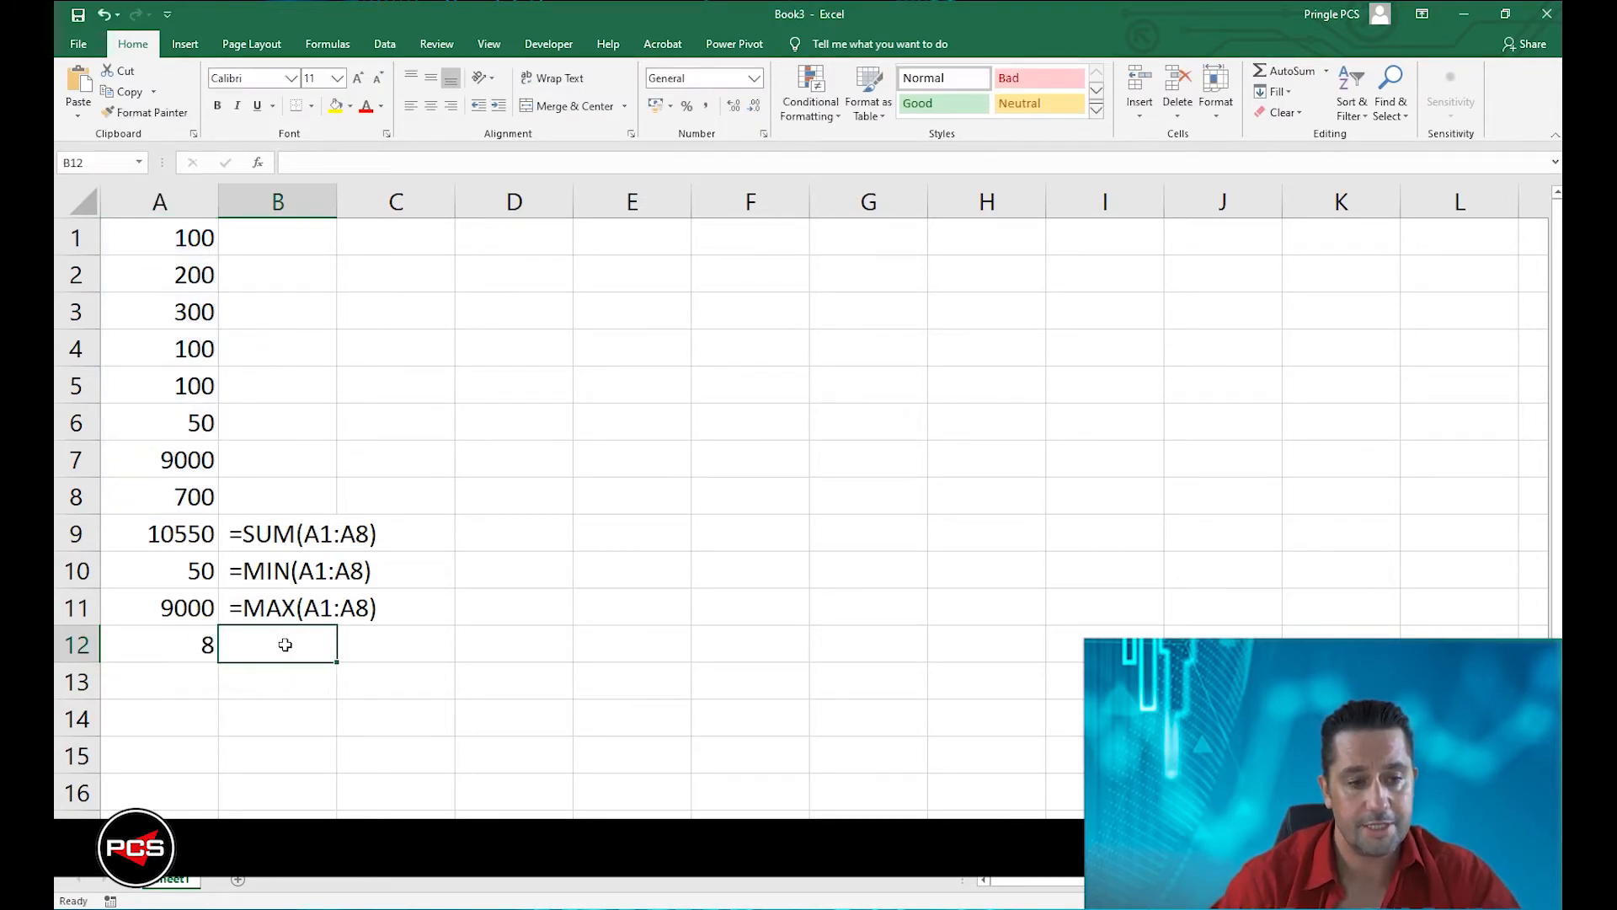
double_click(285, 645)
key("ctrl+v")
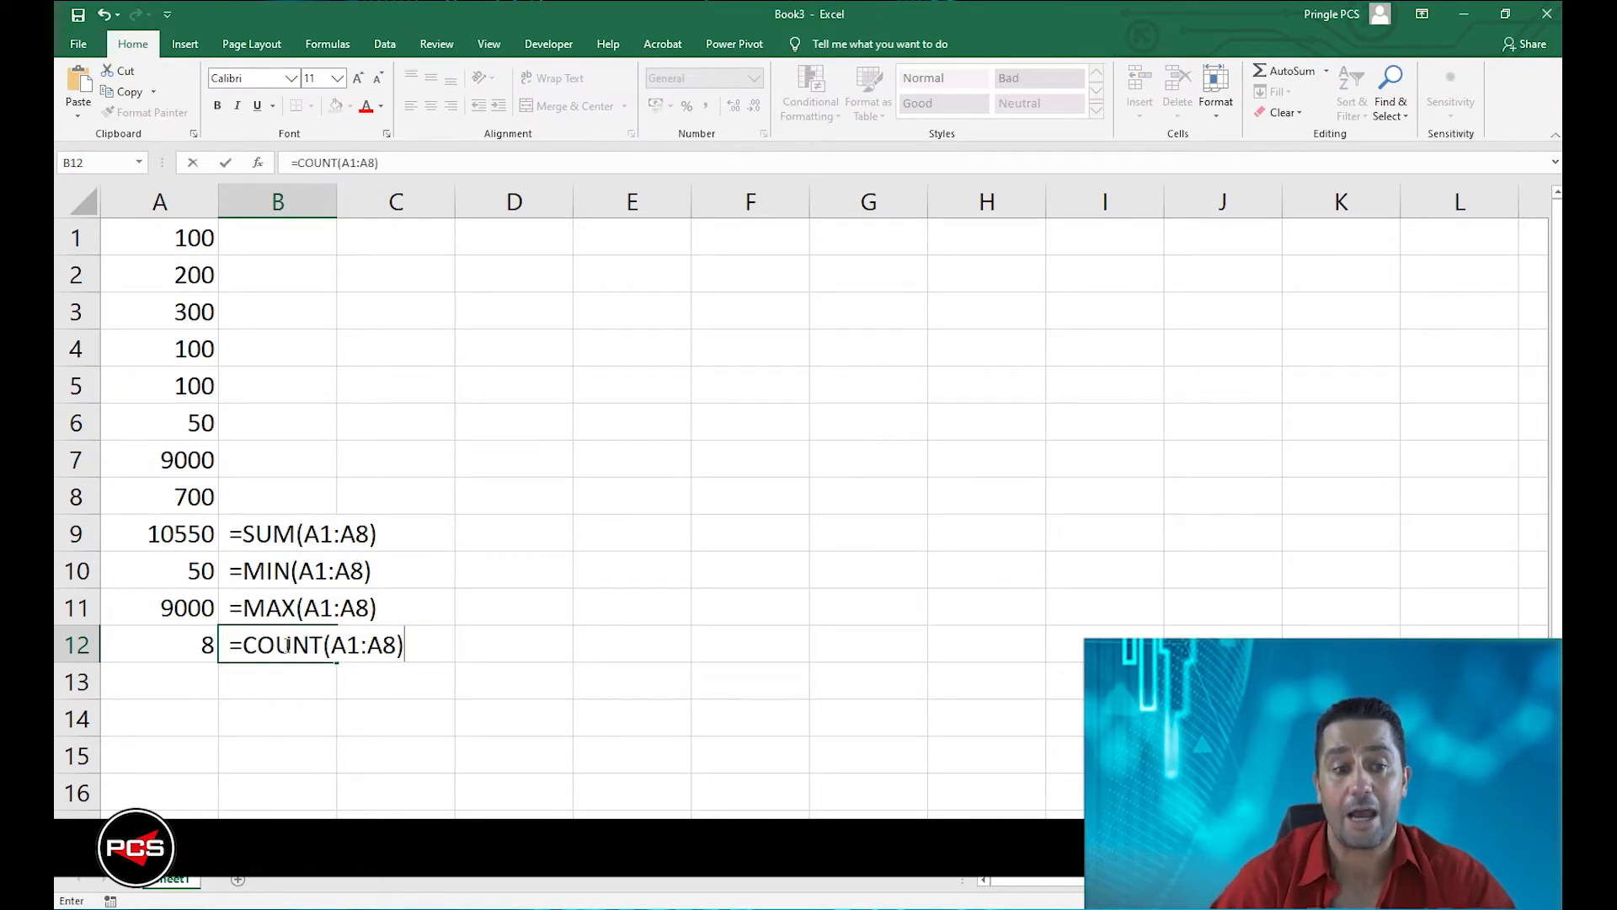
Commit the formula text in B12 and enter the formula =COUNTA(A1:A8) in A13.
key("Return")
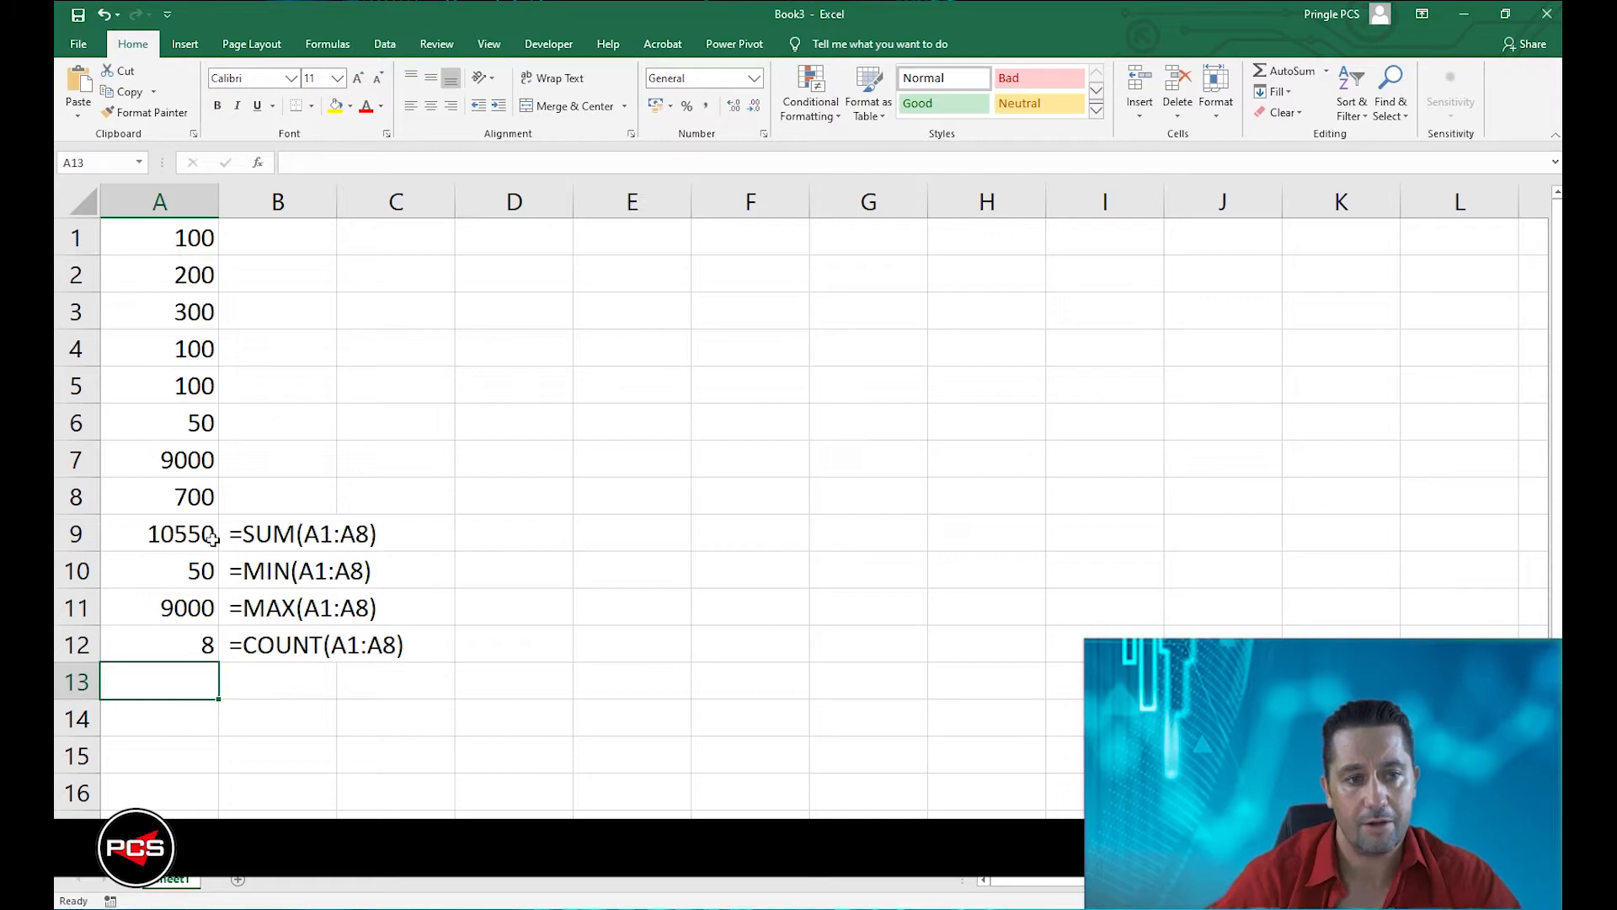
left_click_drag(181, 237, 207, 498)
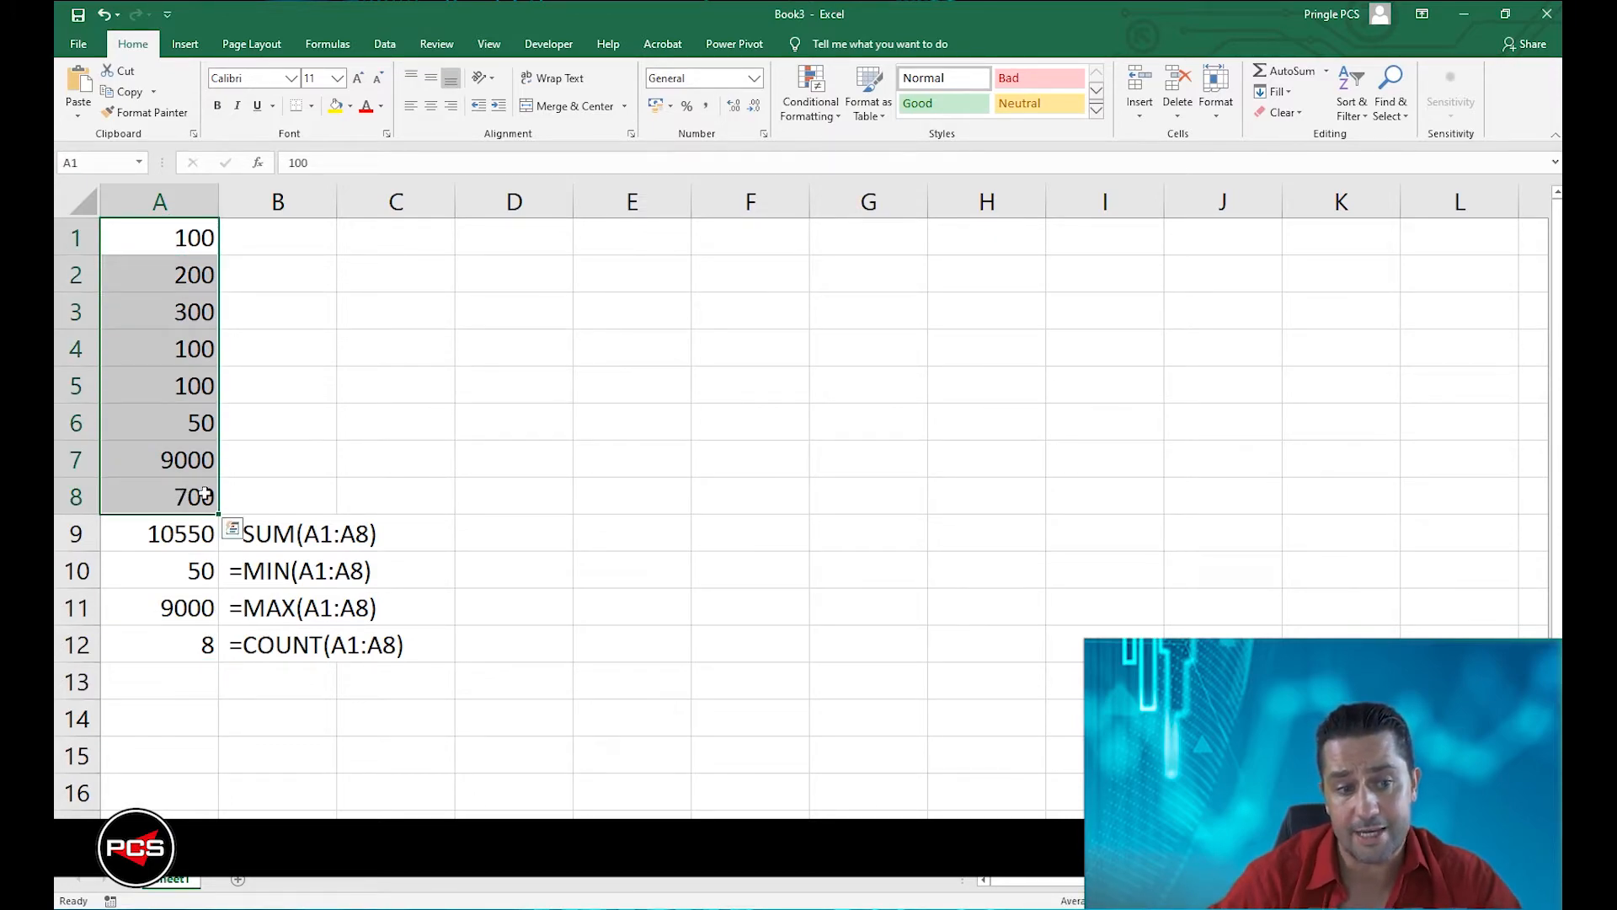
left_click(217, 688)
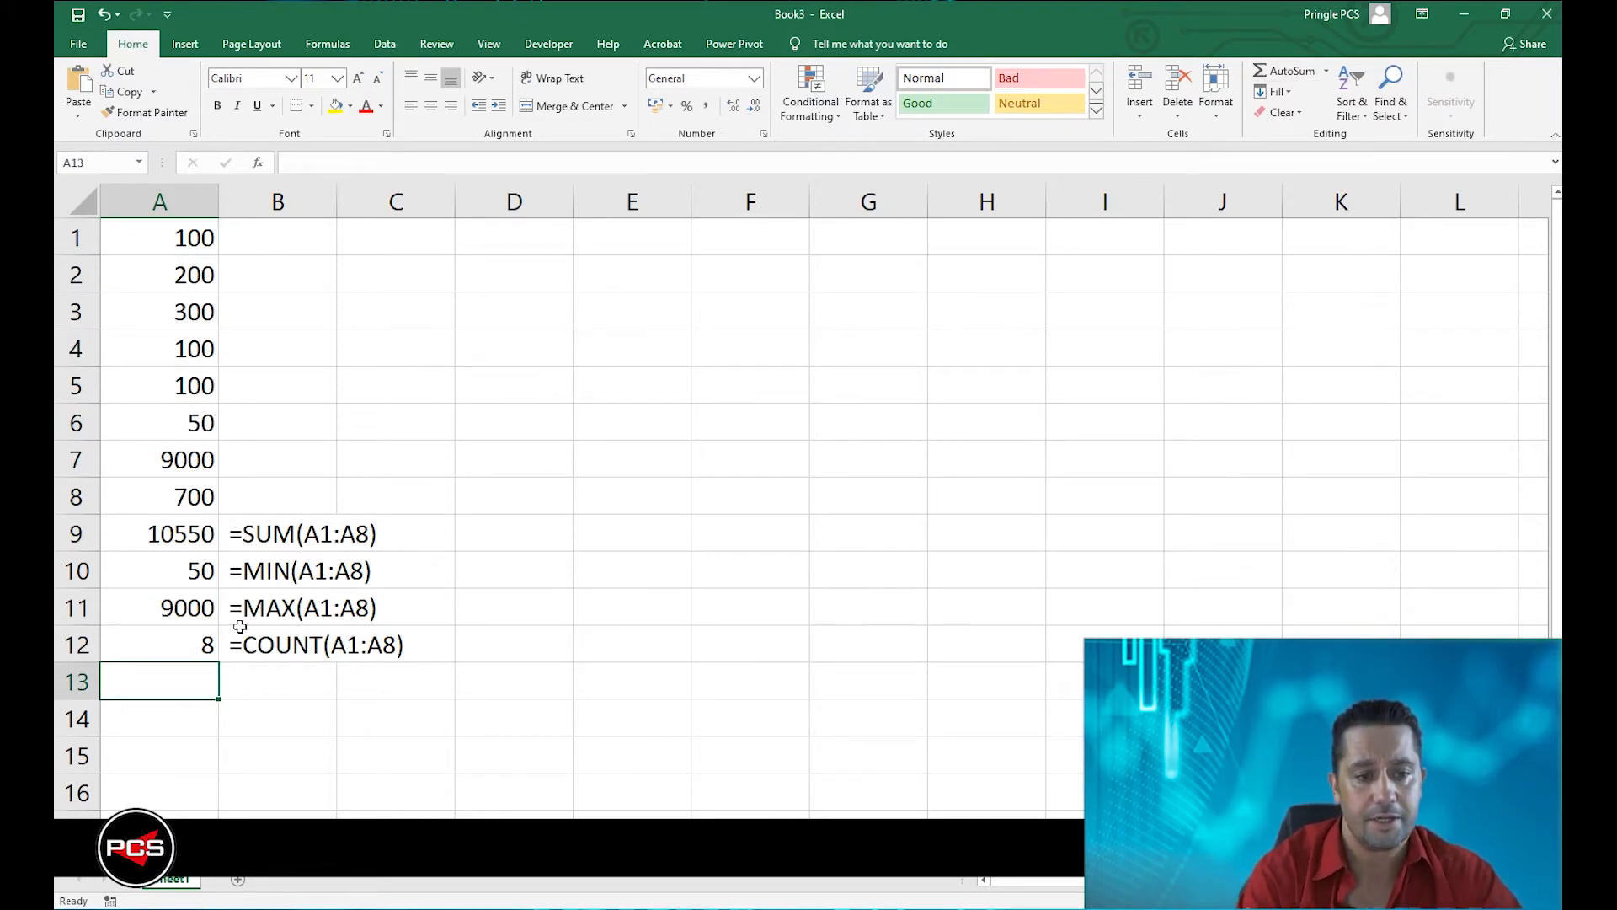
type("=C")
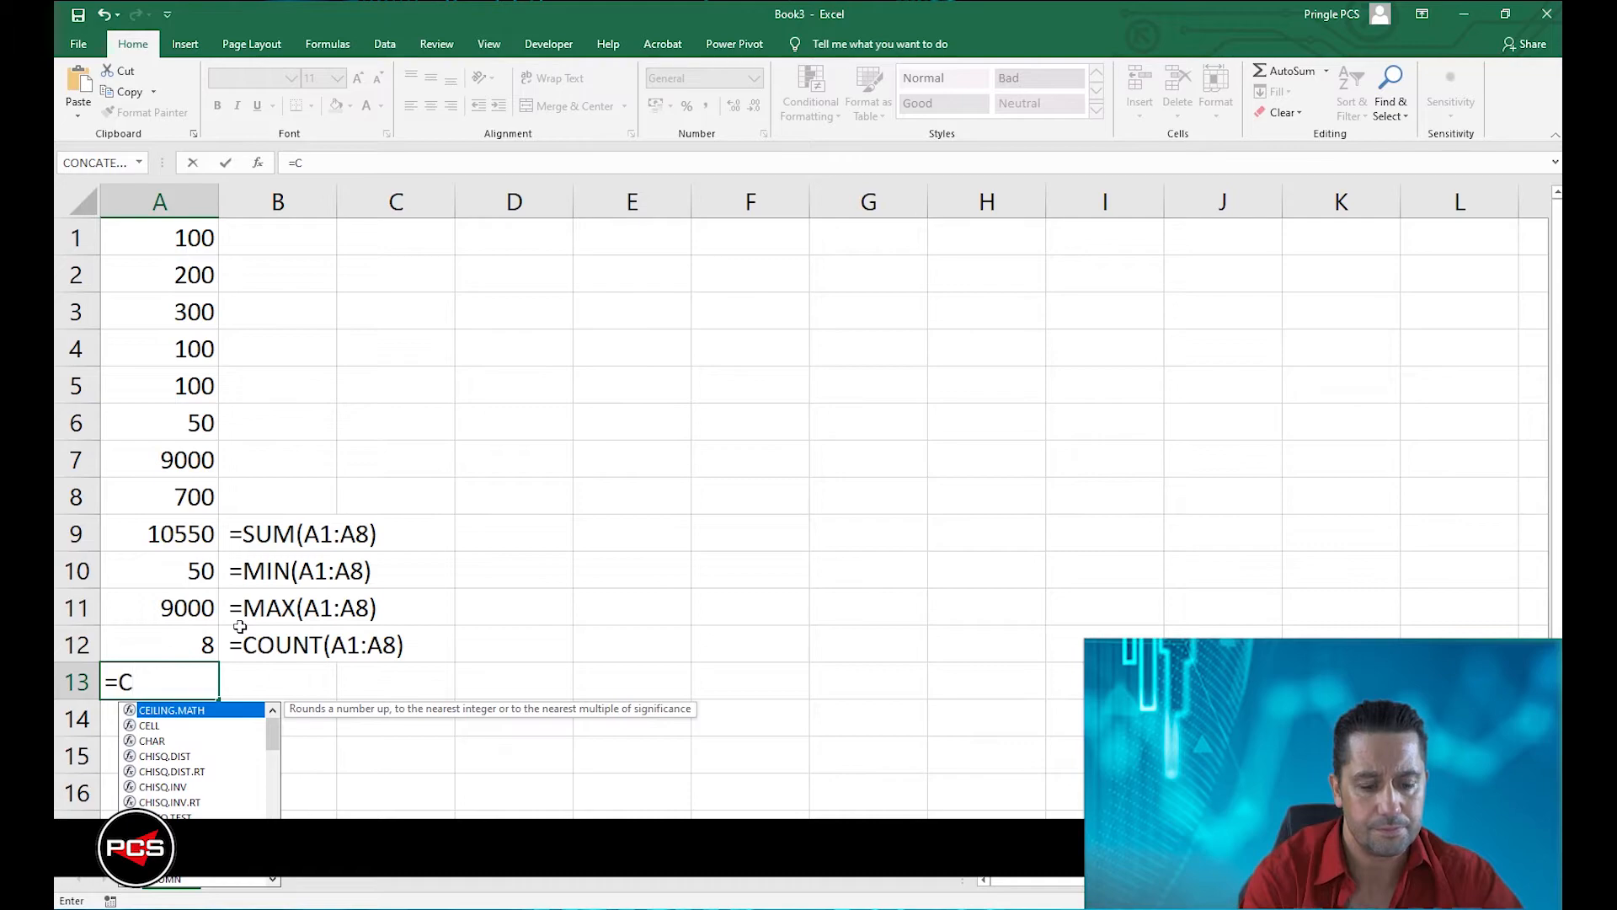
type("OUNT")
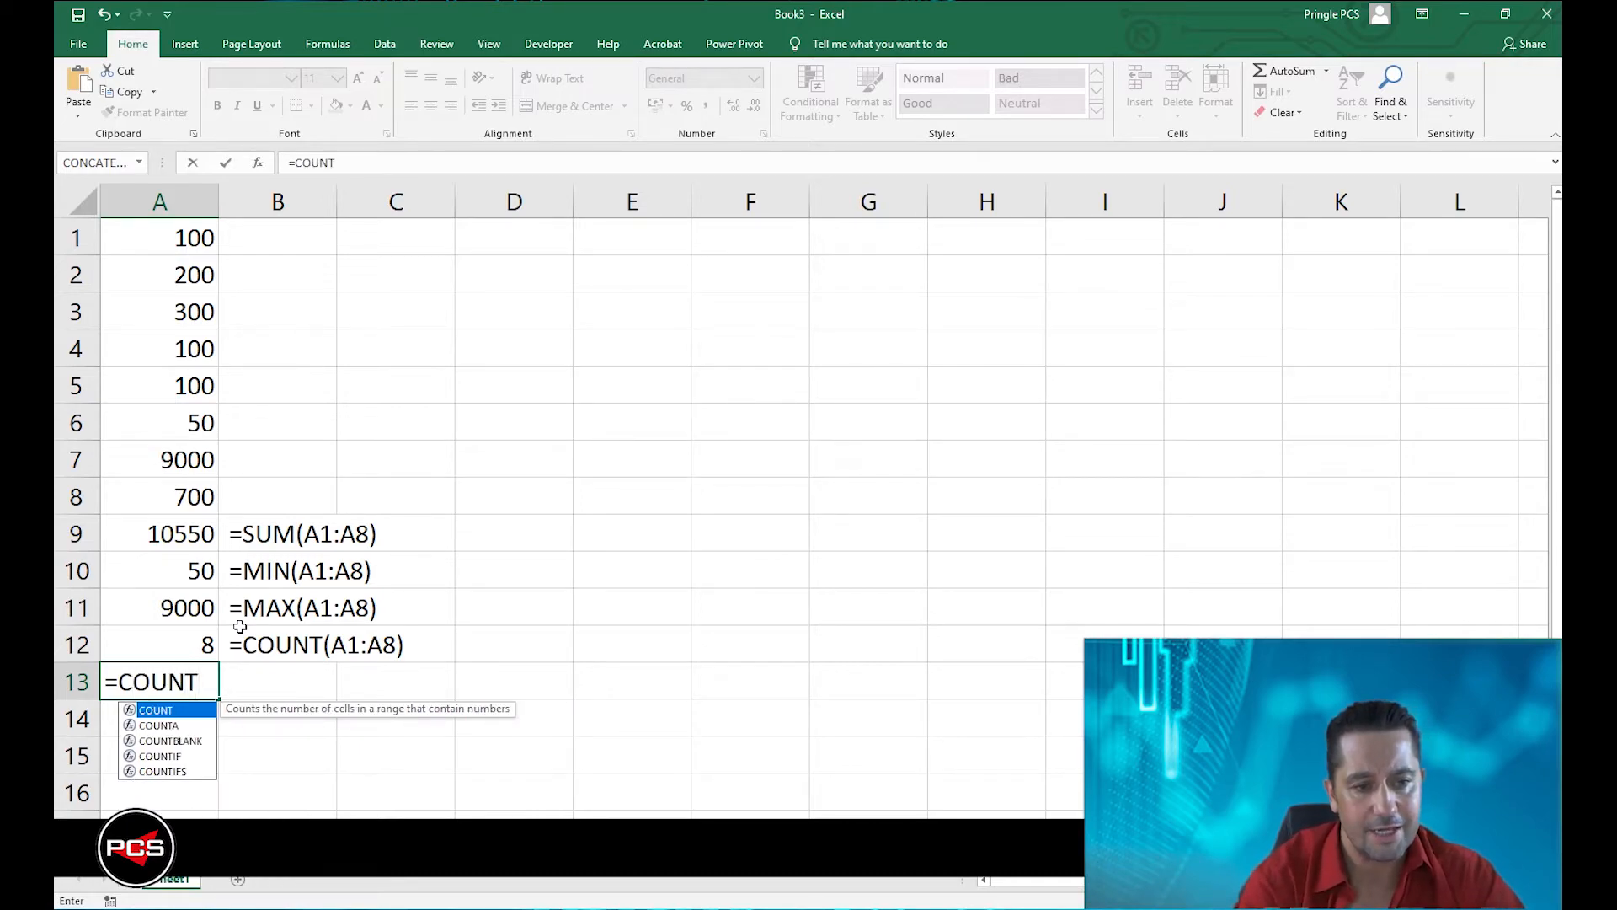
left_click(177, 729)
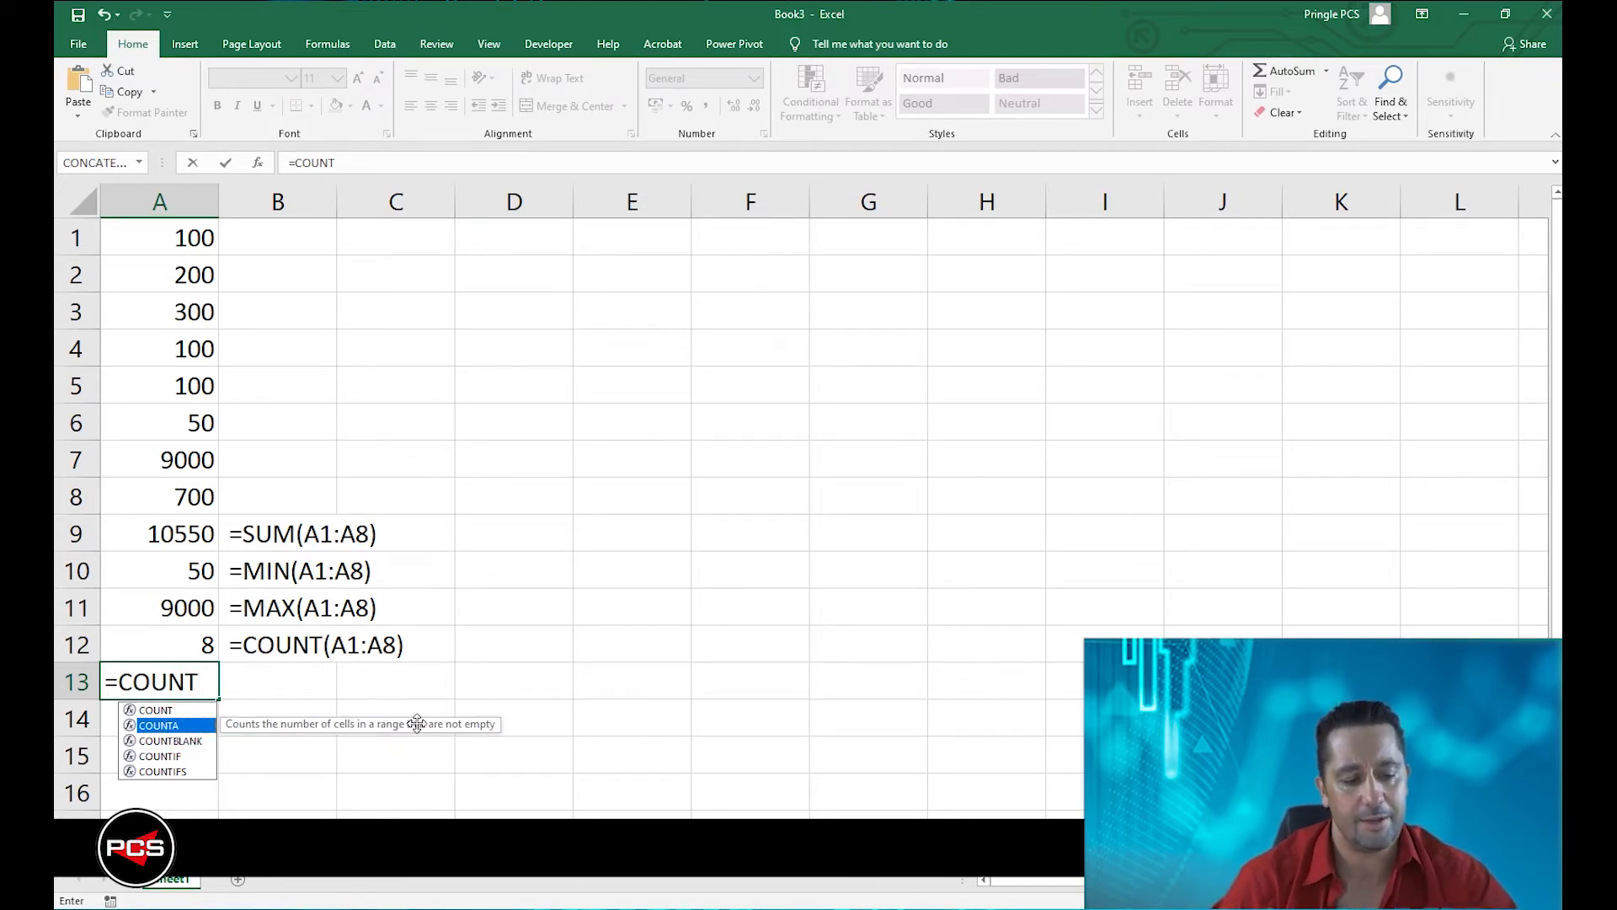
type("A")
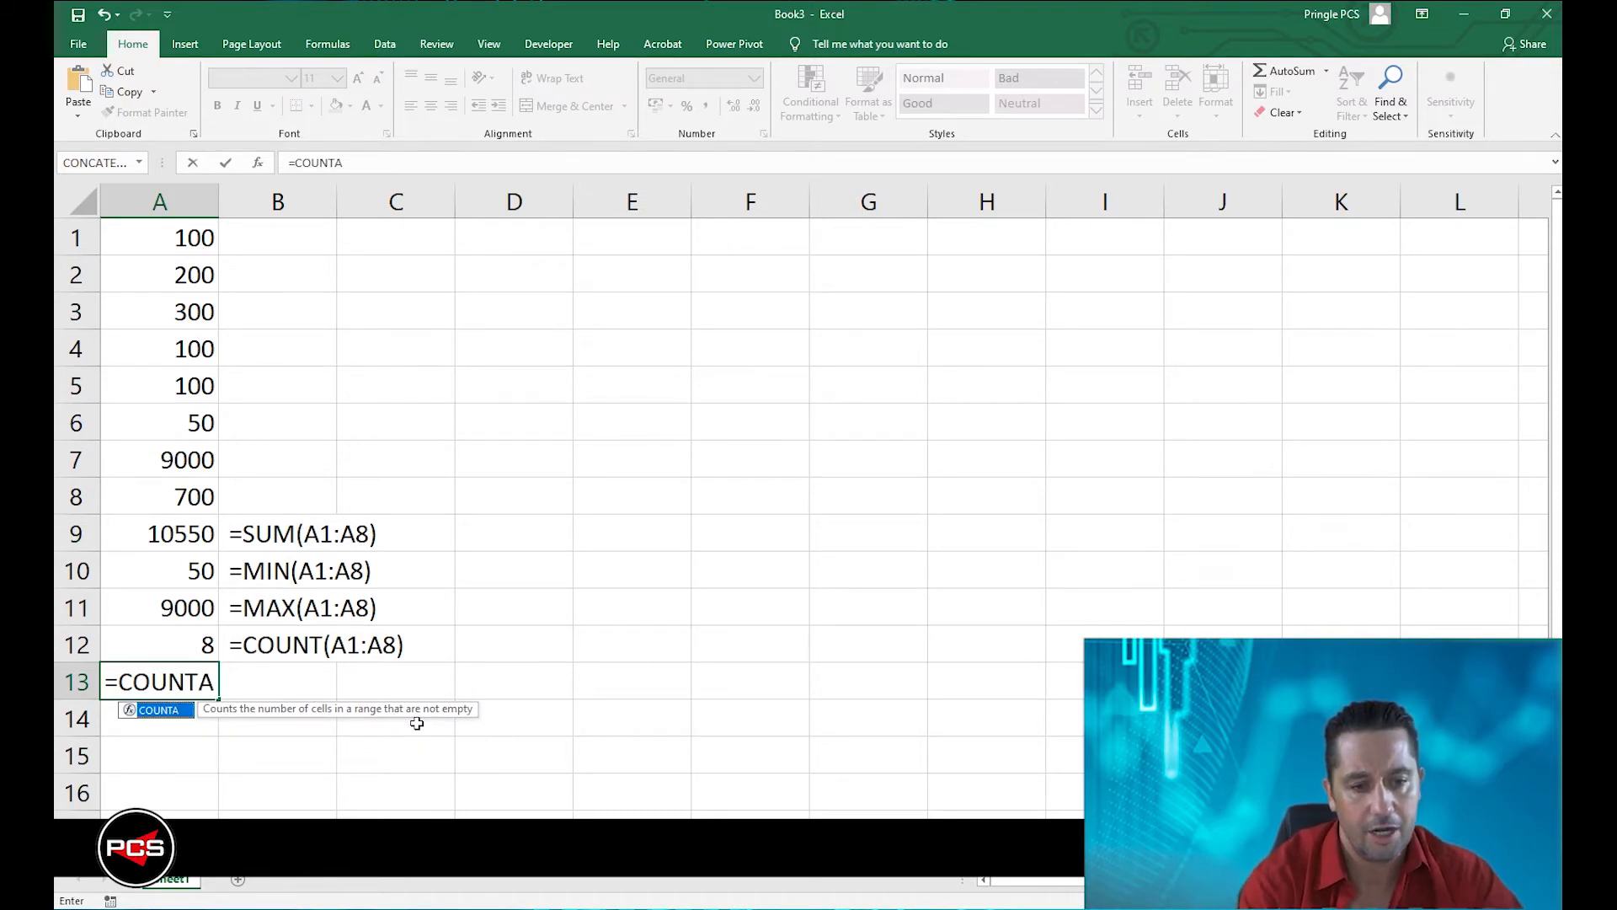
type("(")
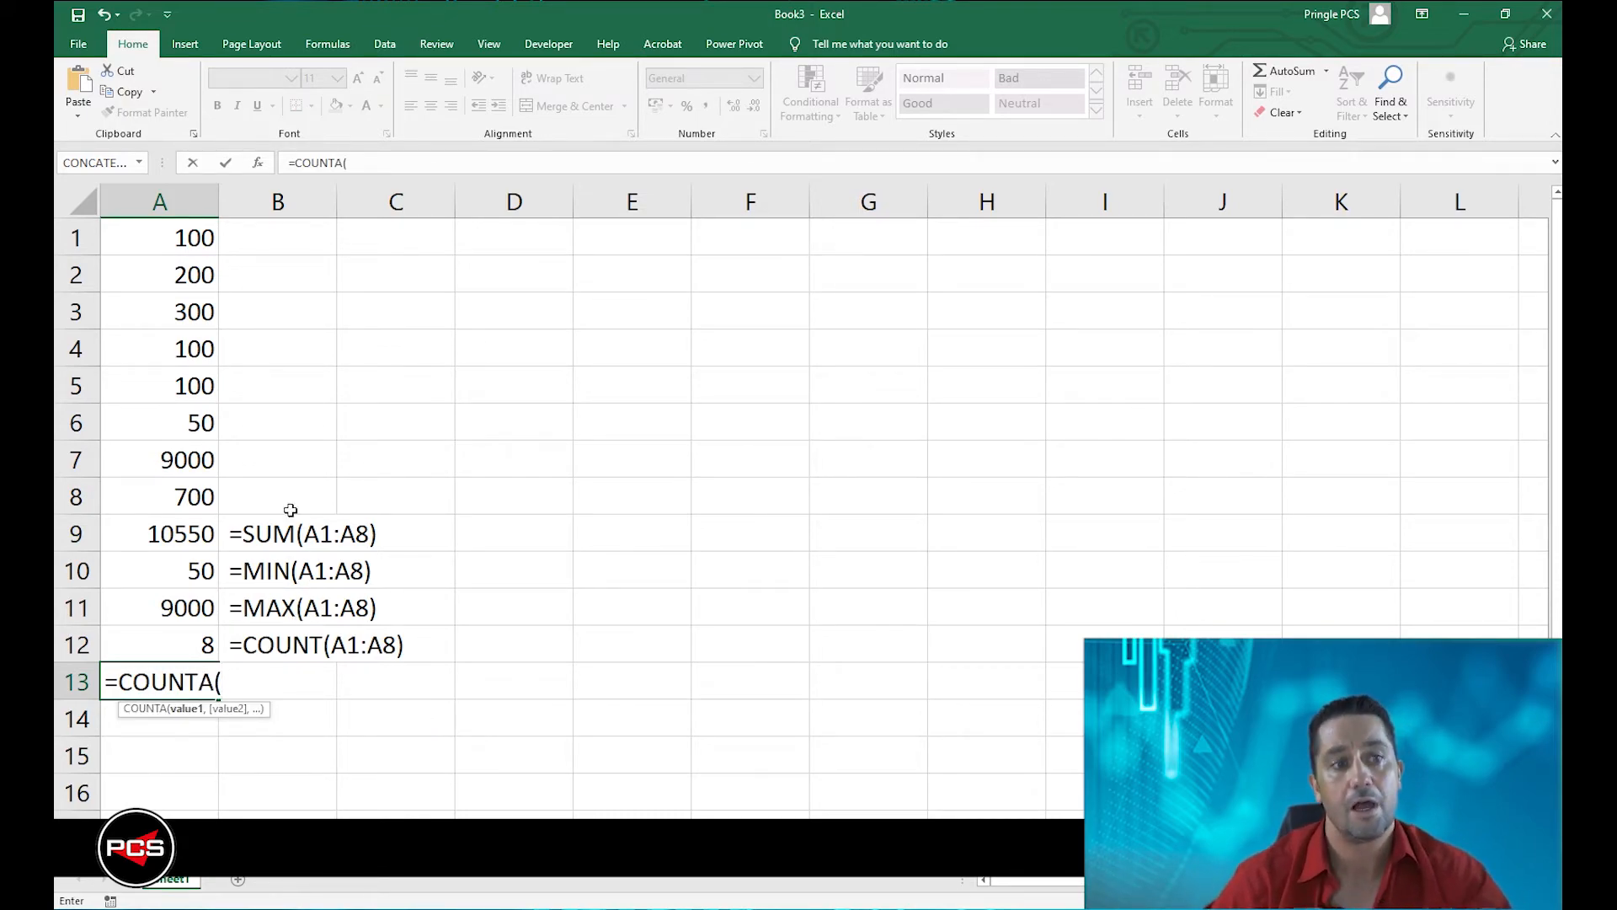
left_click_drag(186, 246, 183, 496)
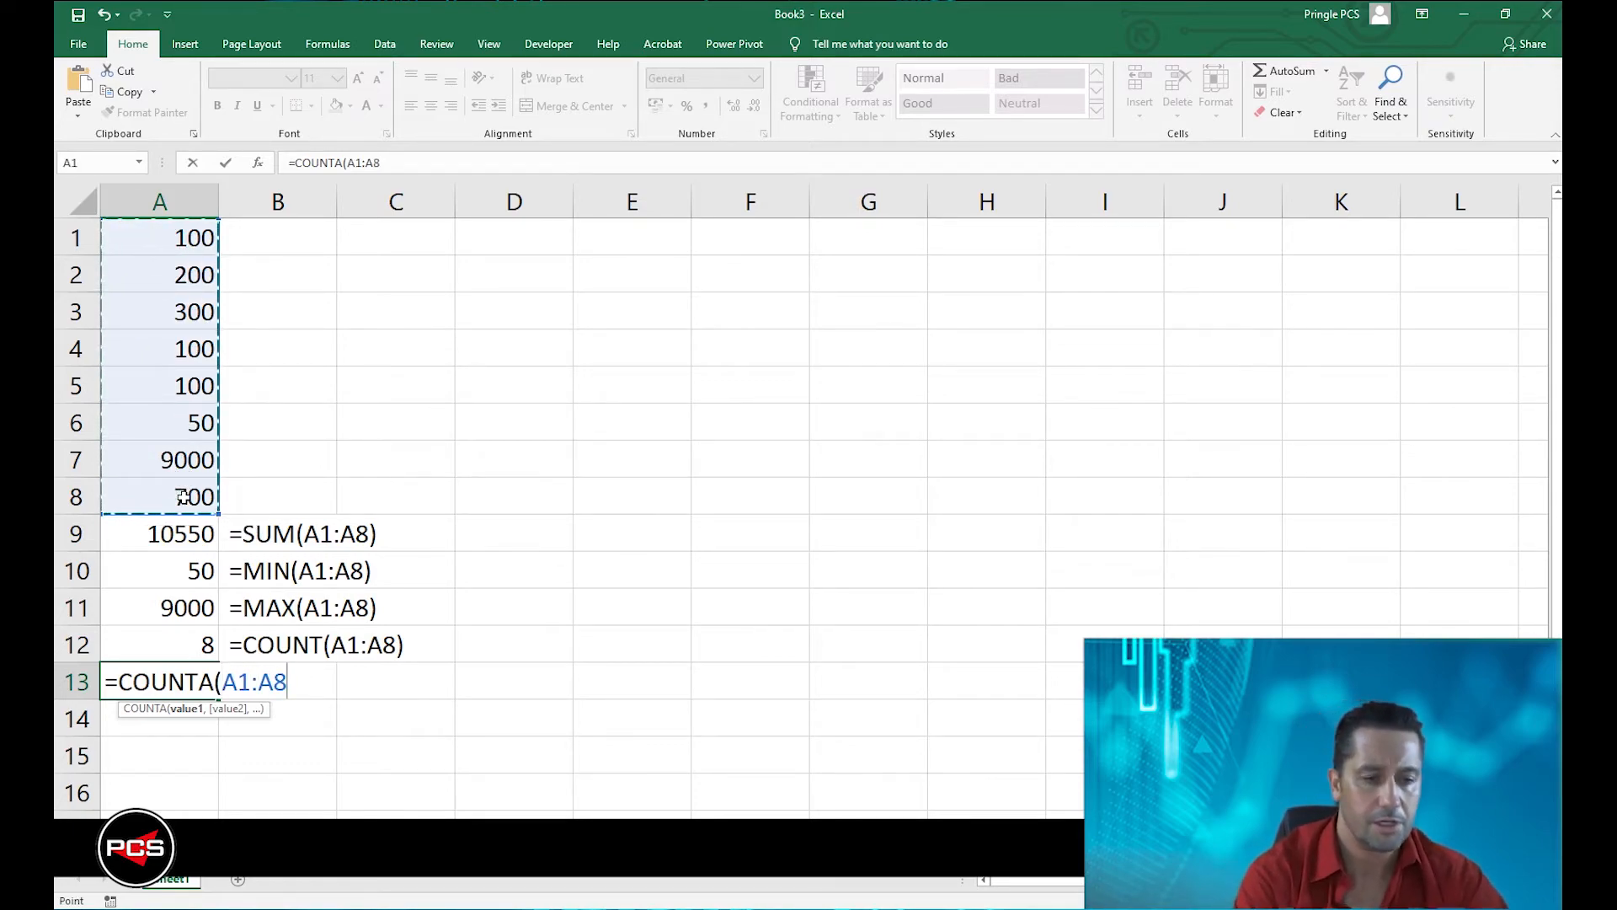
type(")")
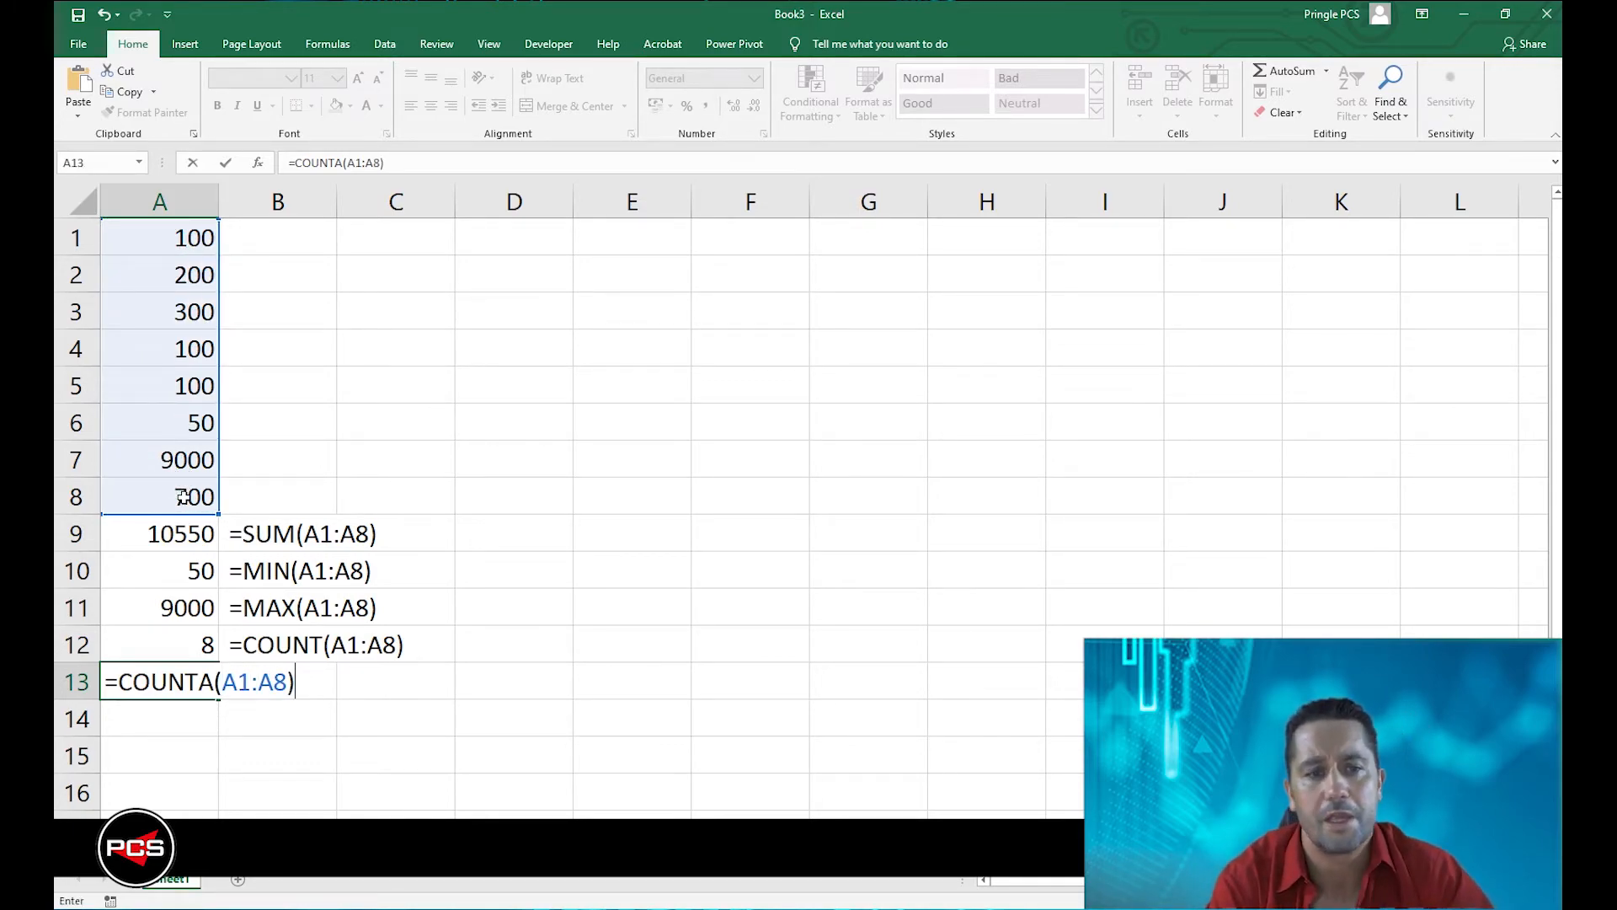
key("Return")
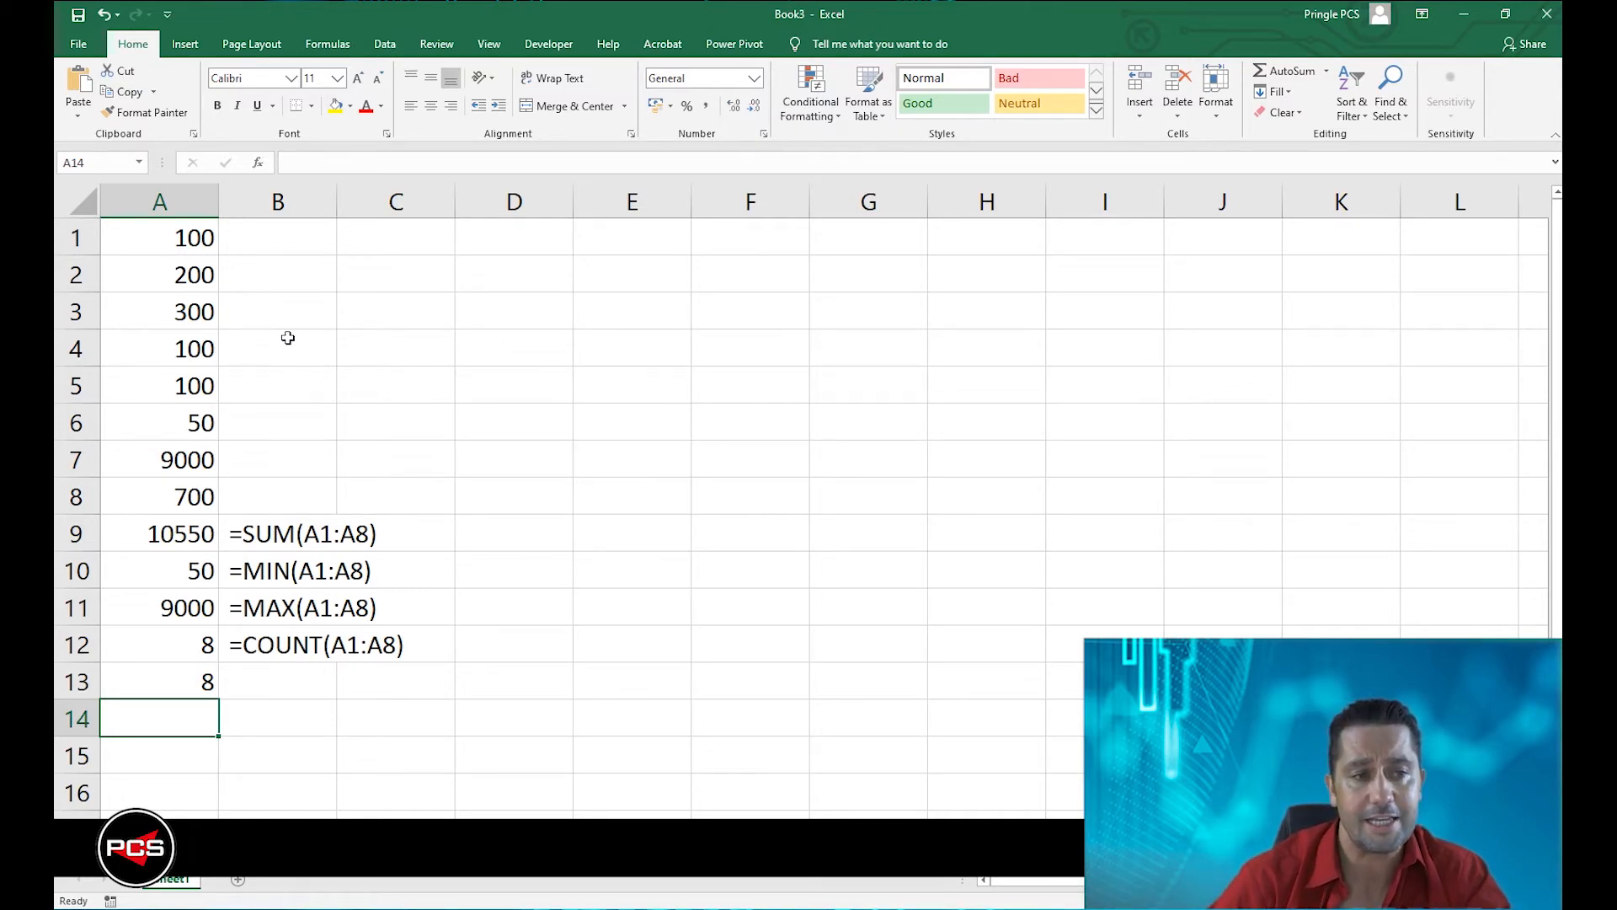
Replace the number in A2 with a person's first name and clear A3 to test the COUNTA formula.
left_click(183, 276)
type("Jamie")
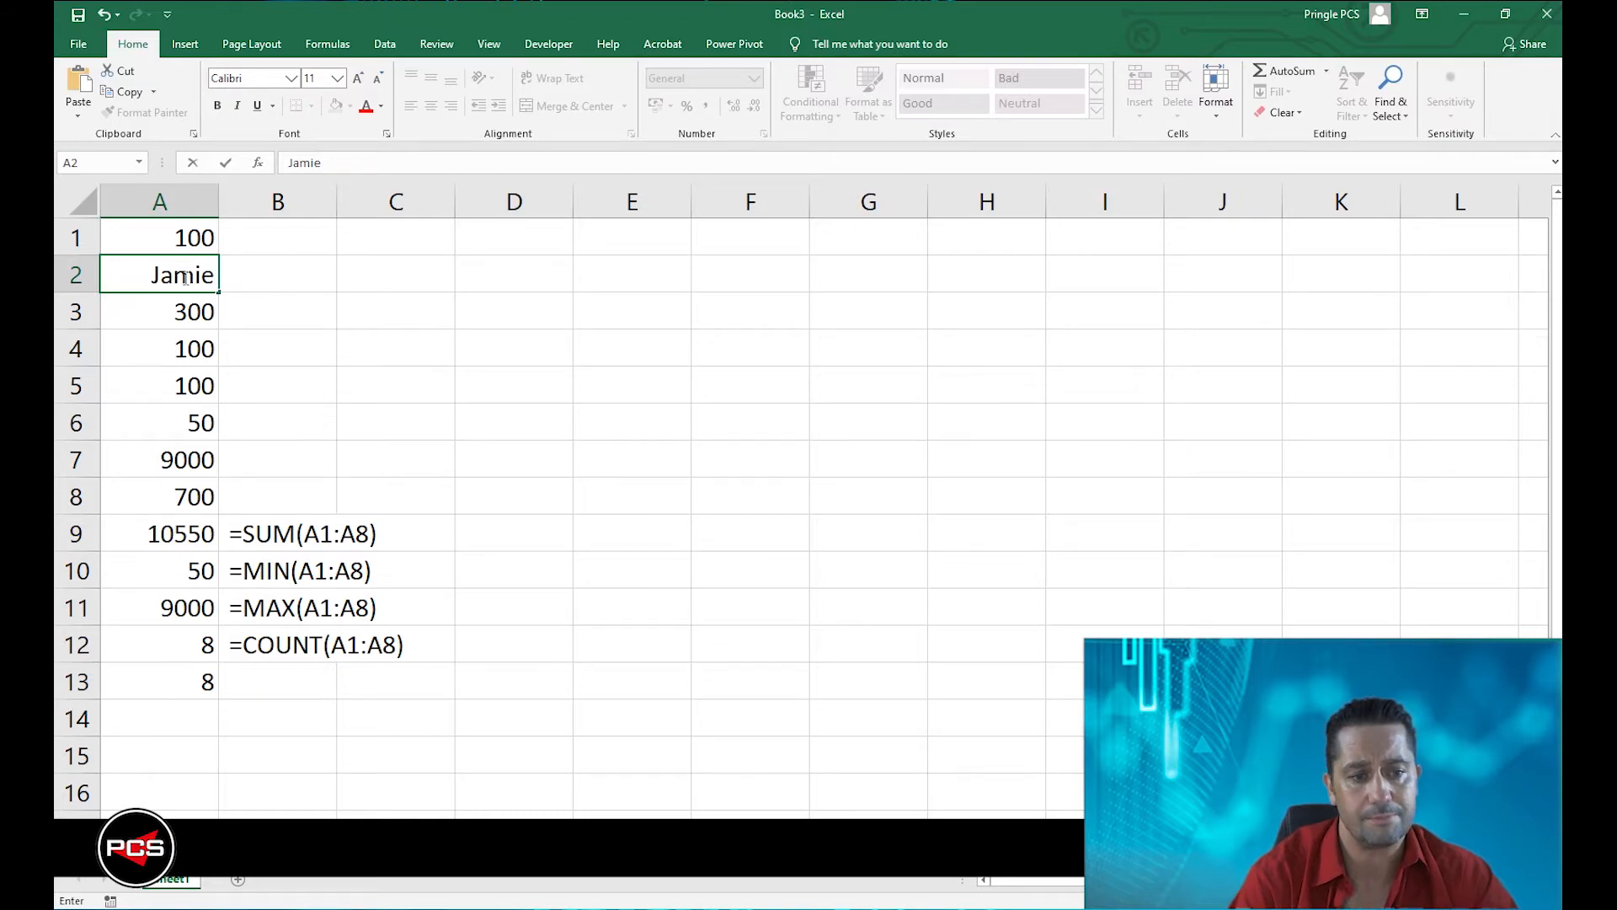
key("Return")
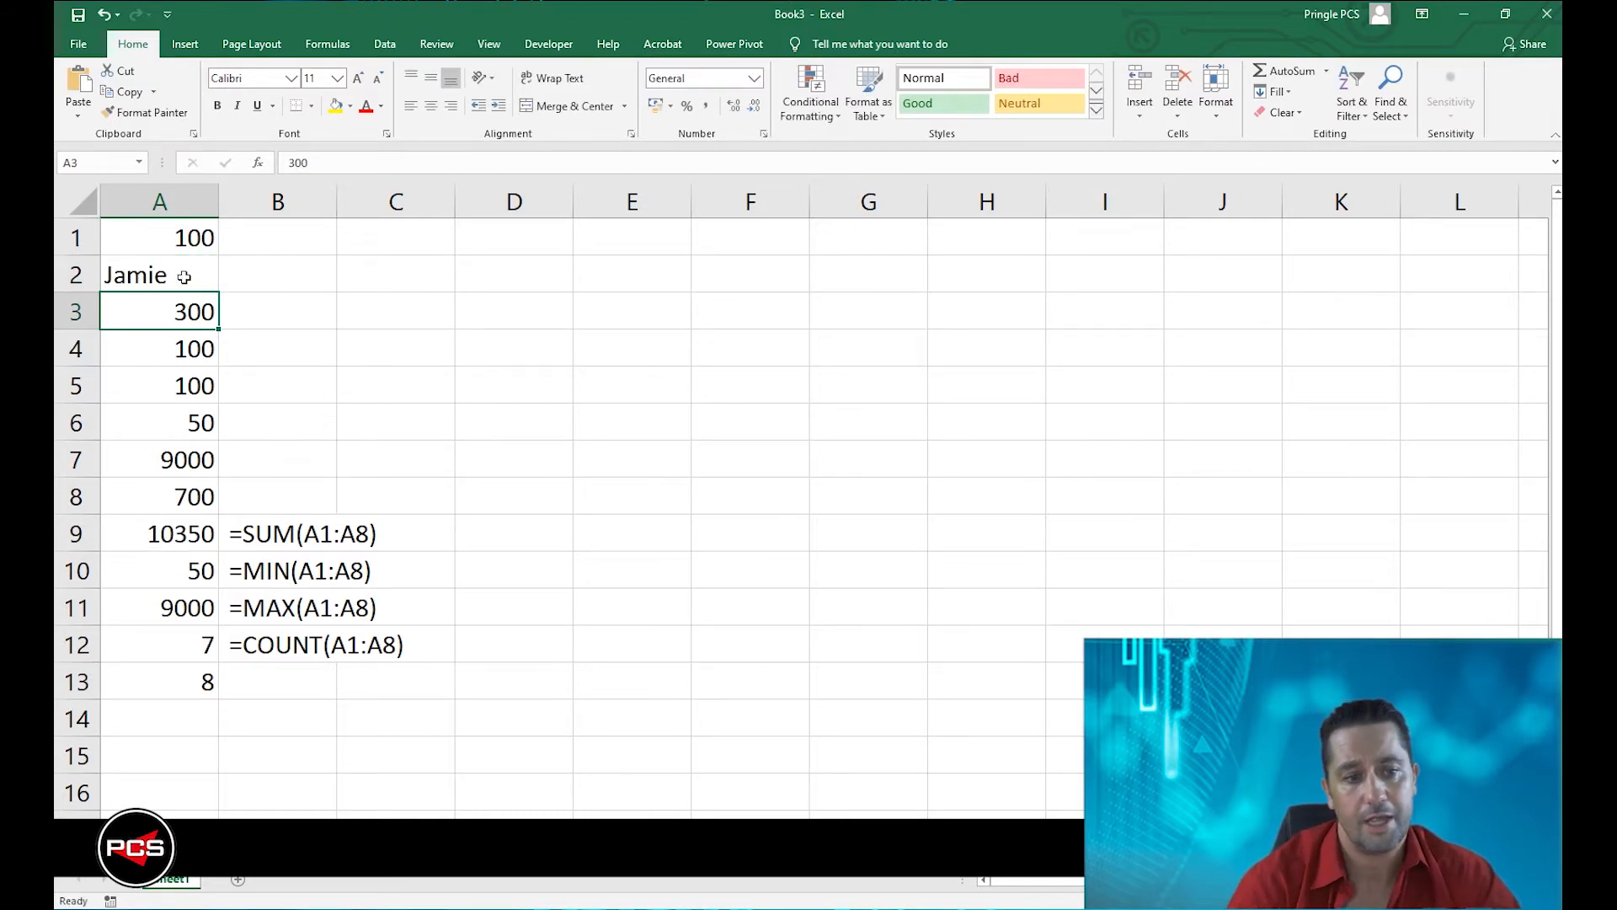
double_click(196, 692)
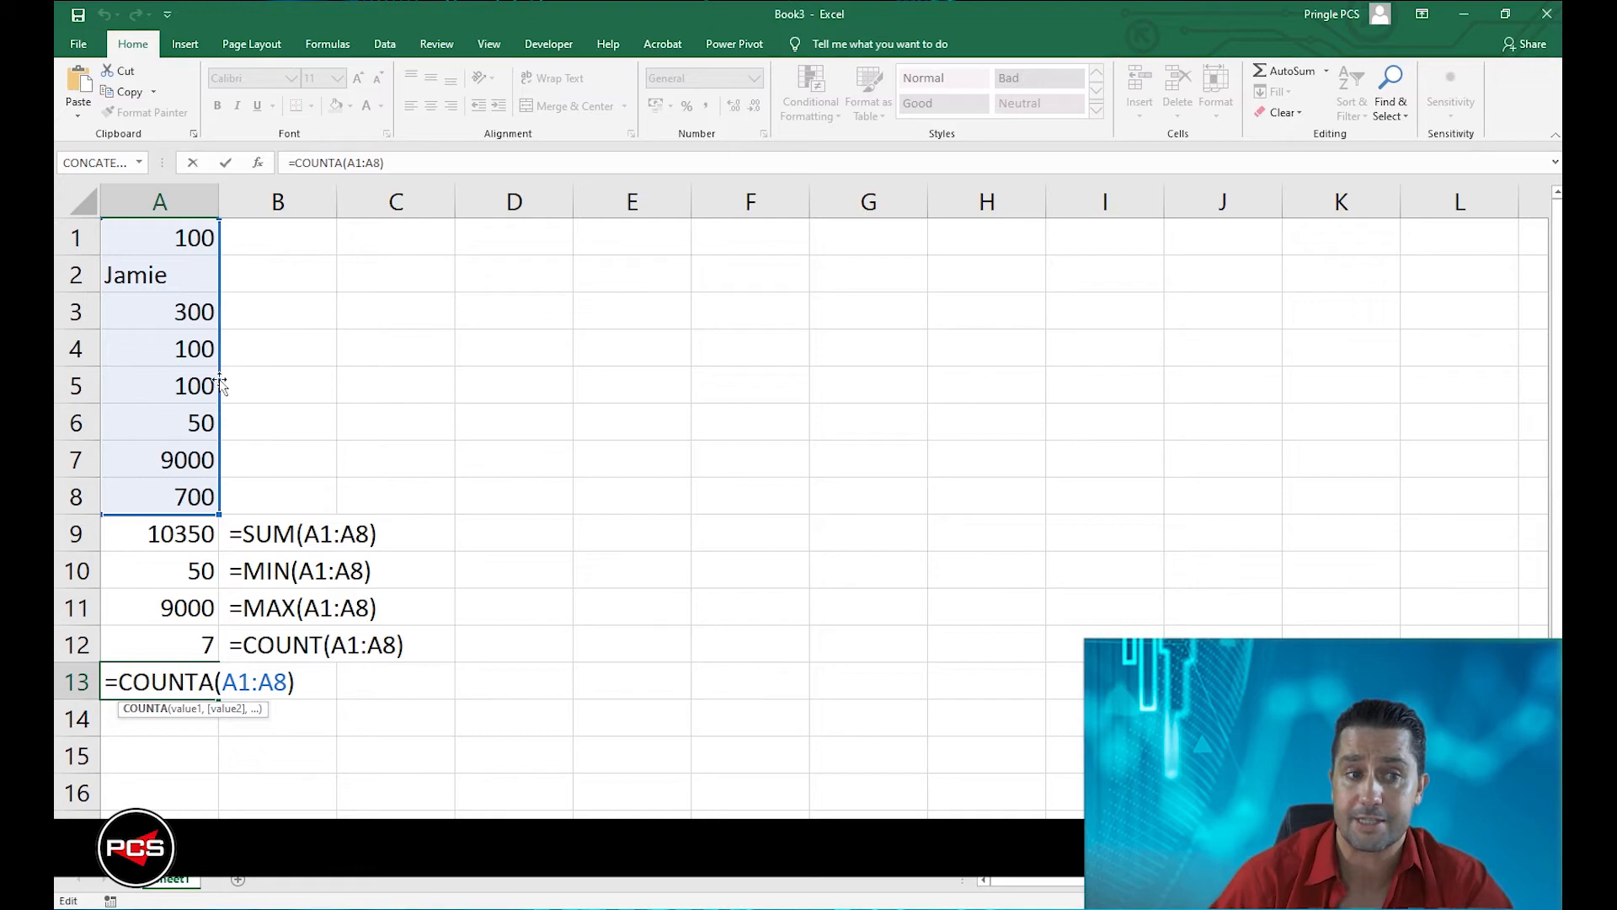
key("Return")
left_click(172, 320)
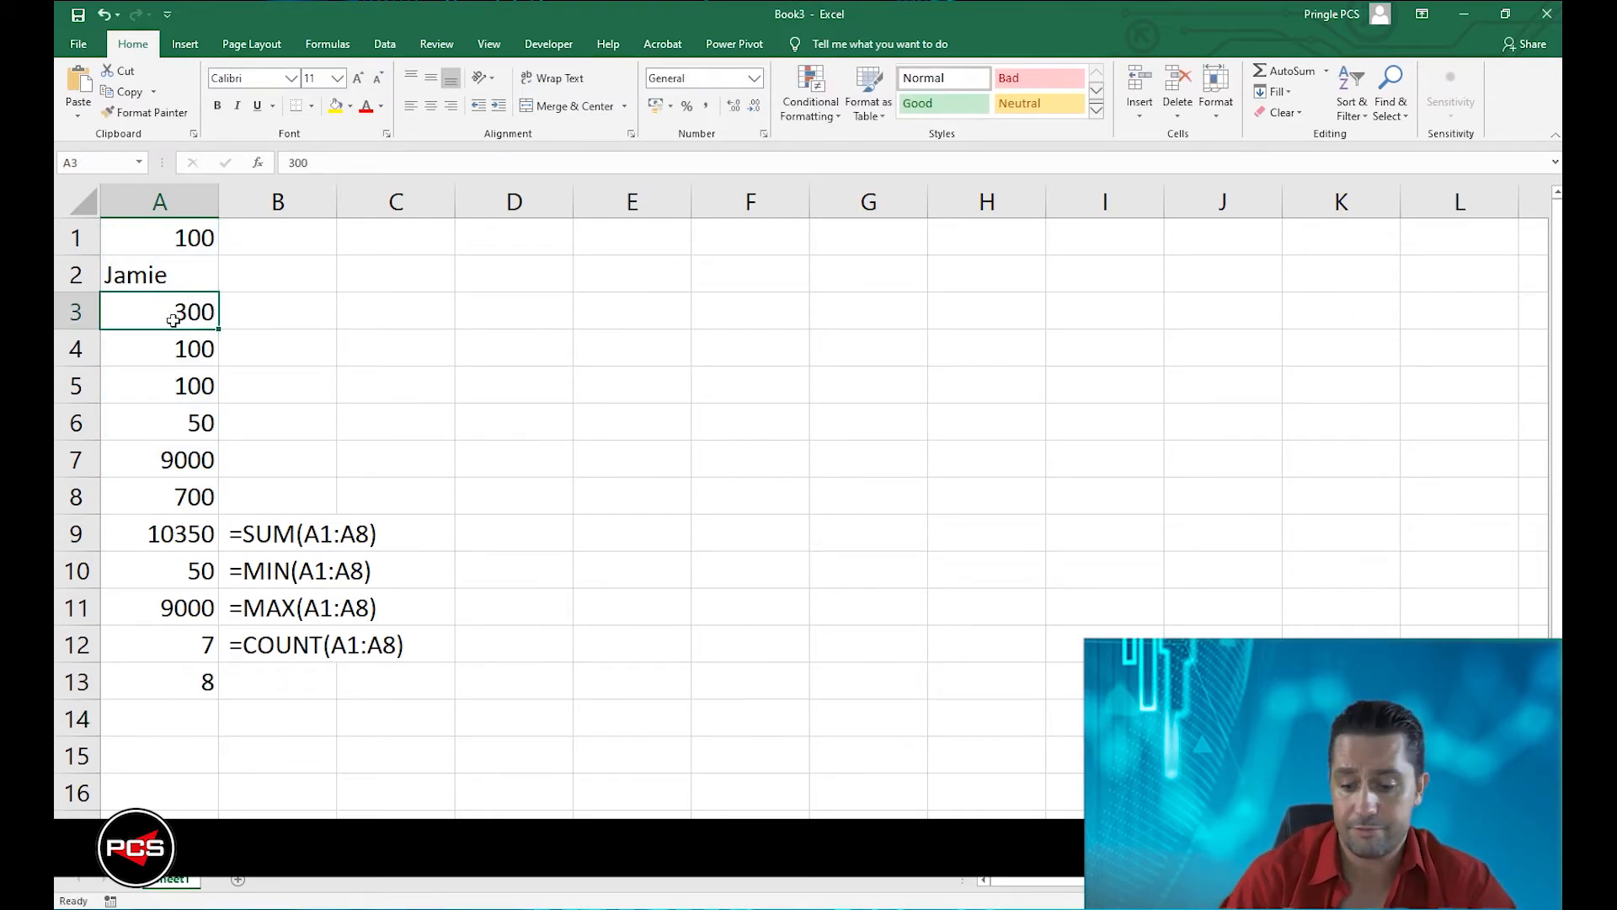
key("Delete")
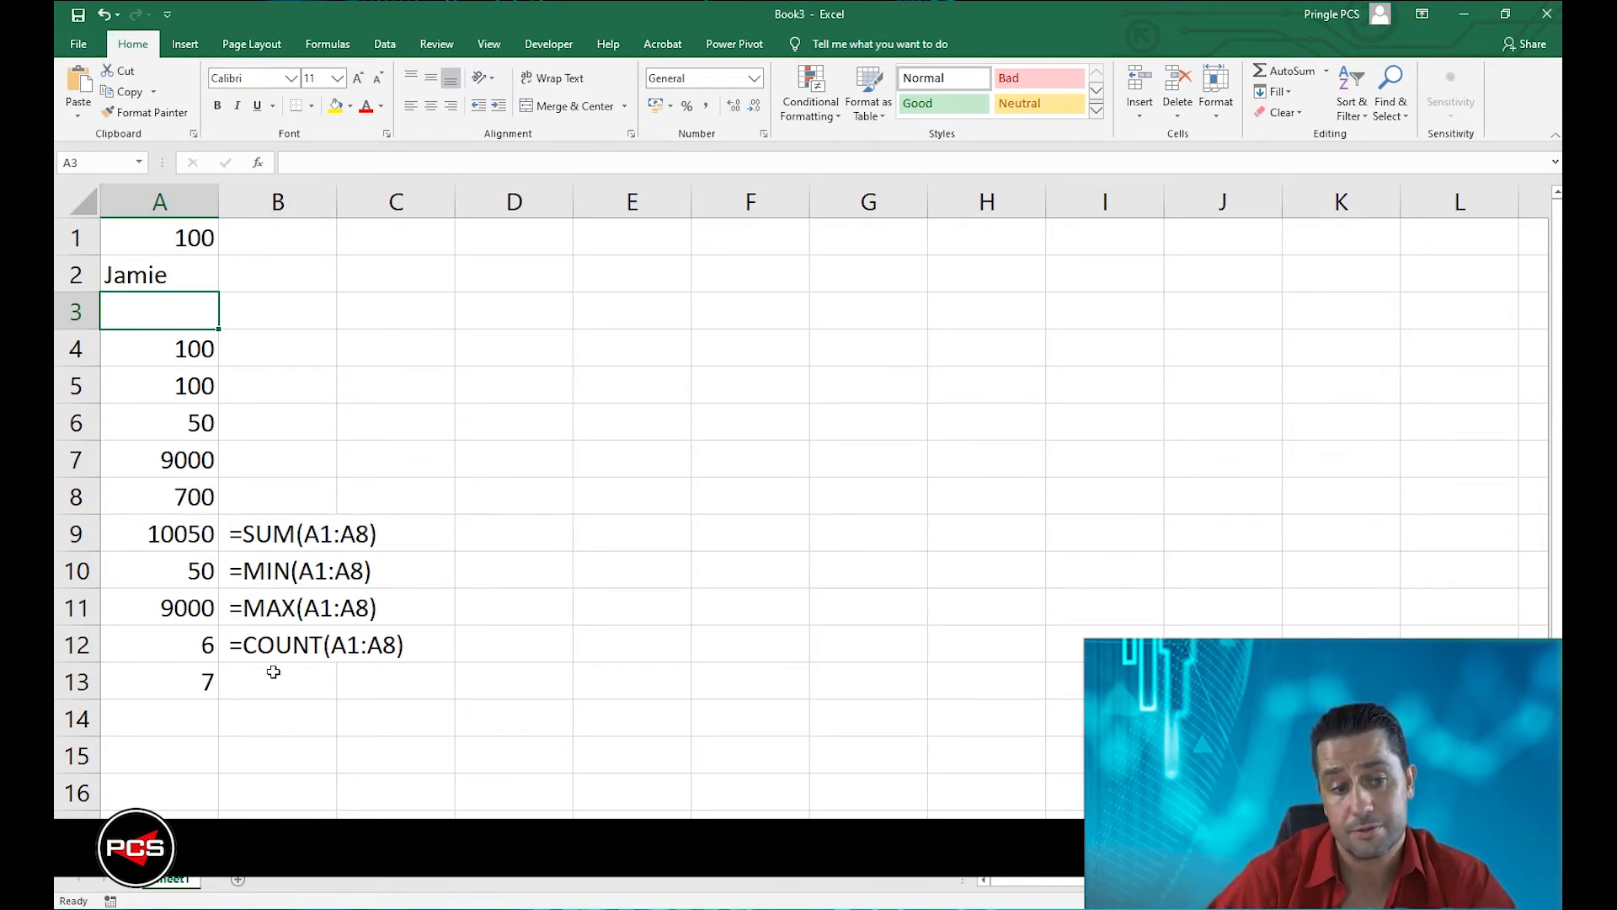
Copy the formula from A13 and paste it into B13 as the text =COUNTA(A1:A8) with a leading space.
double_click(197, 676)
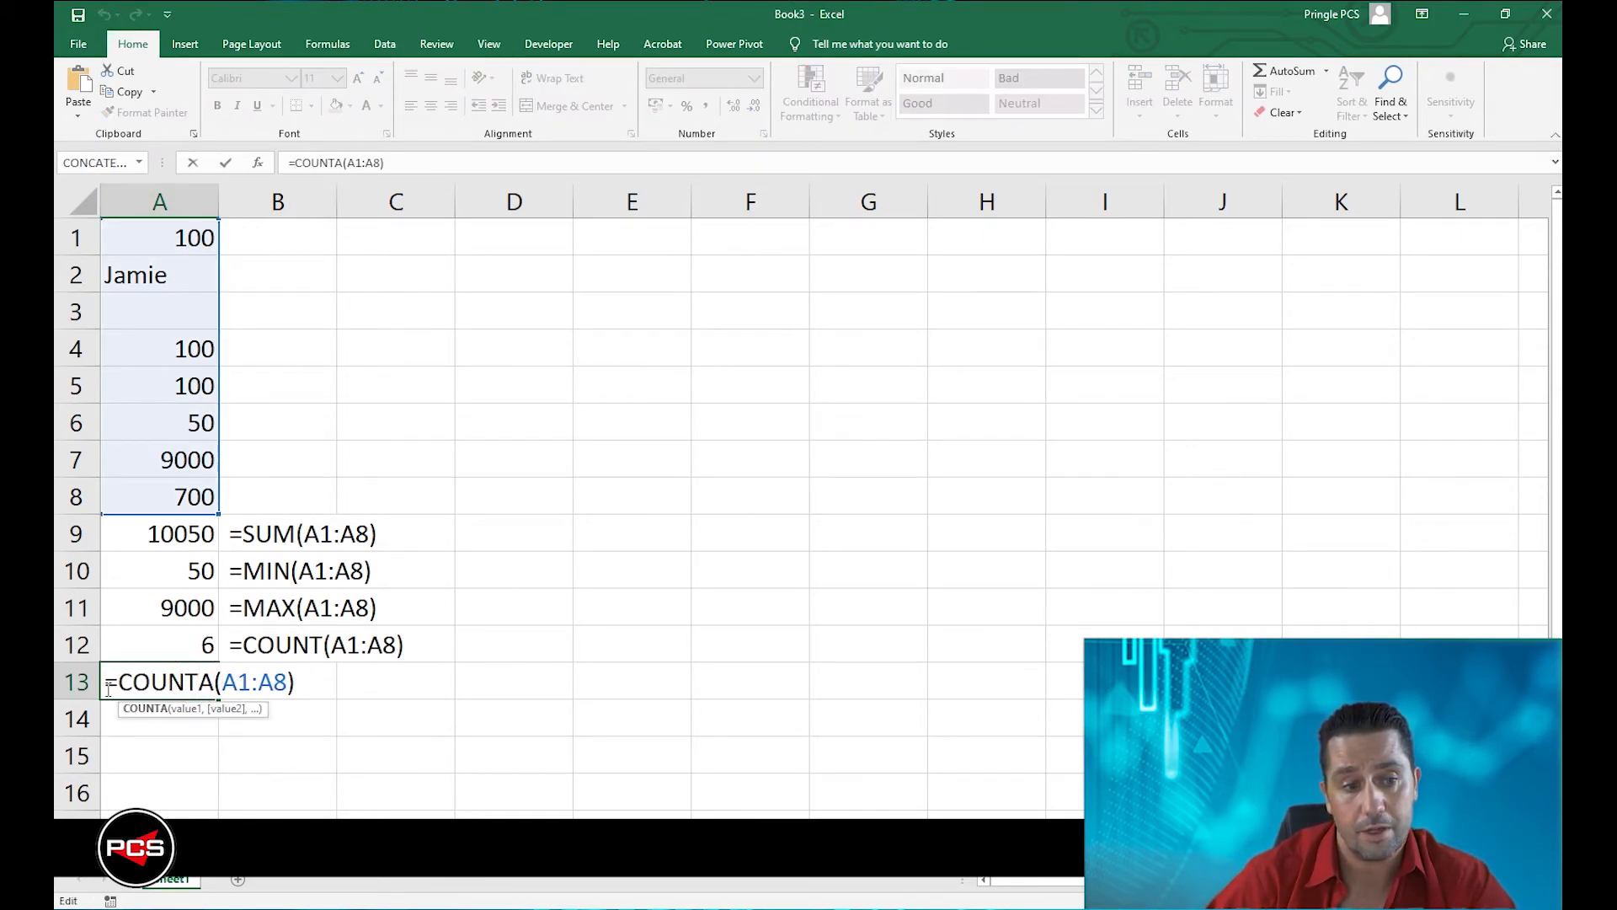
left_click_drag(107, 689, 309, 674)
key("ctrl+c")
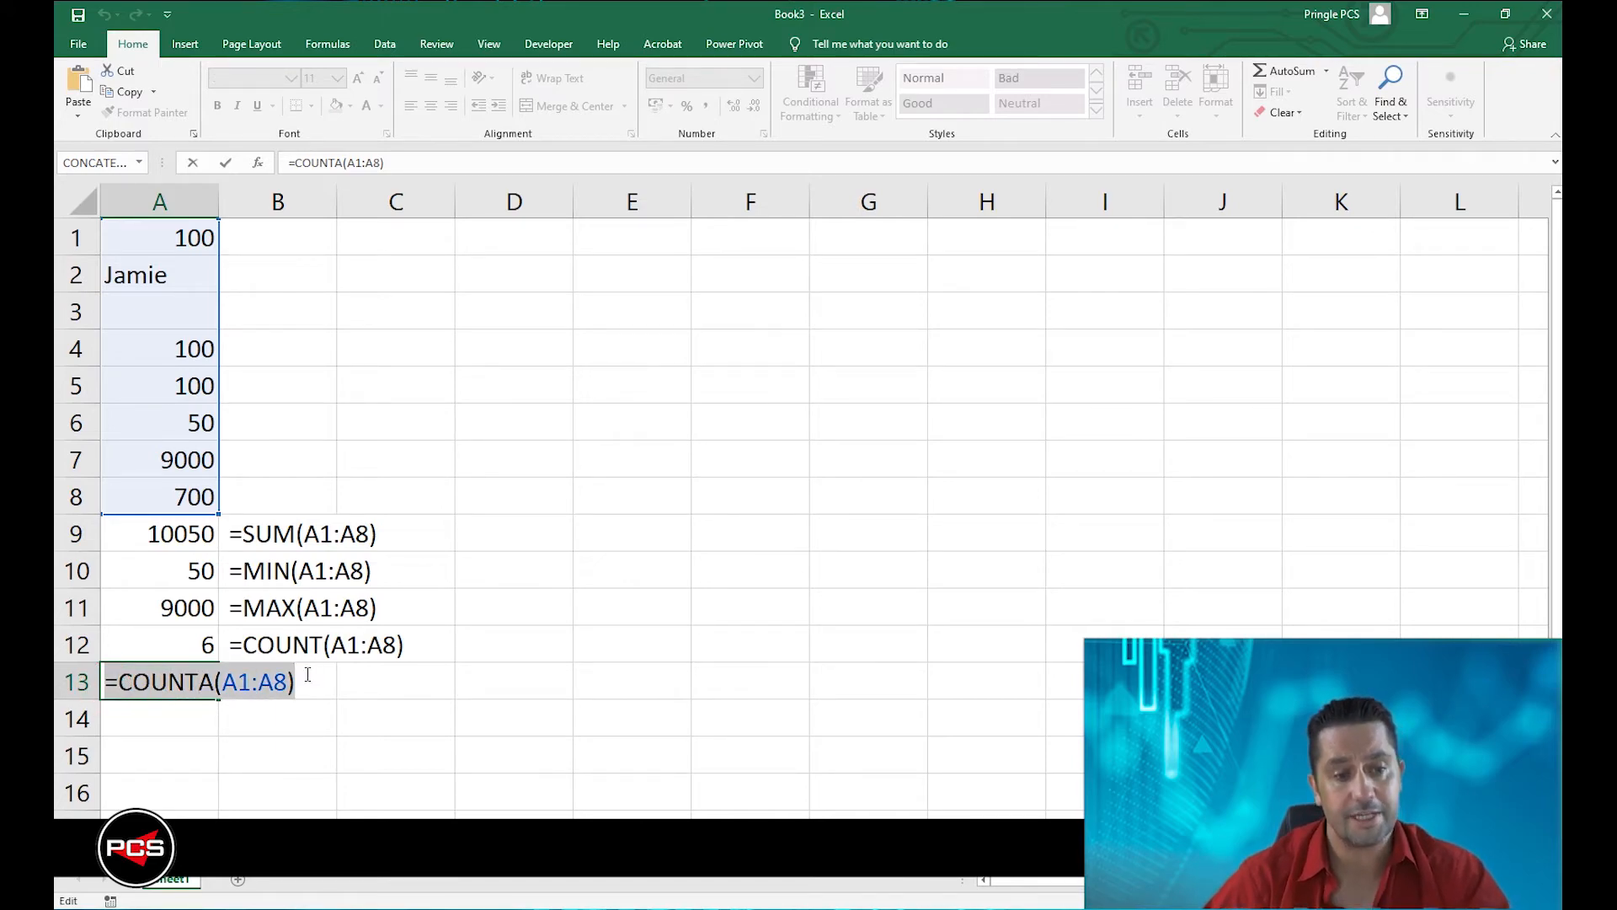
left_click(306, 674)
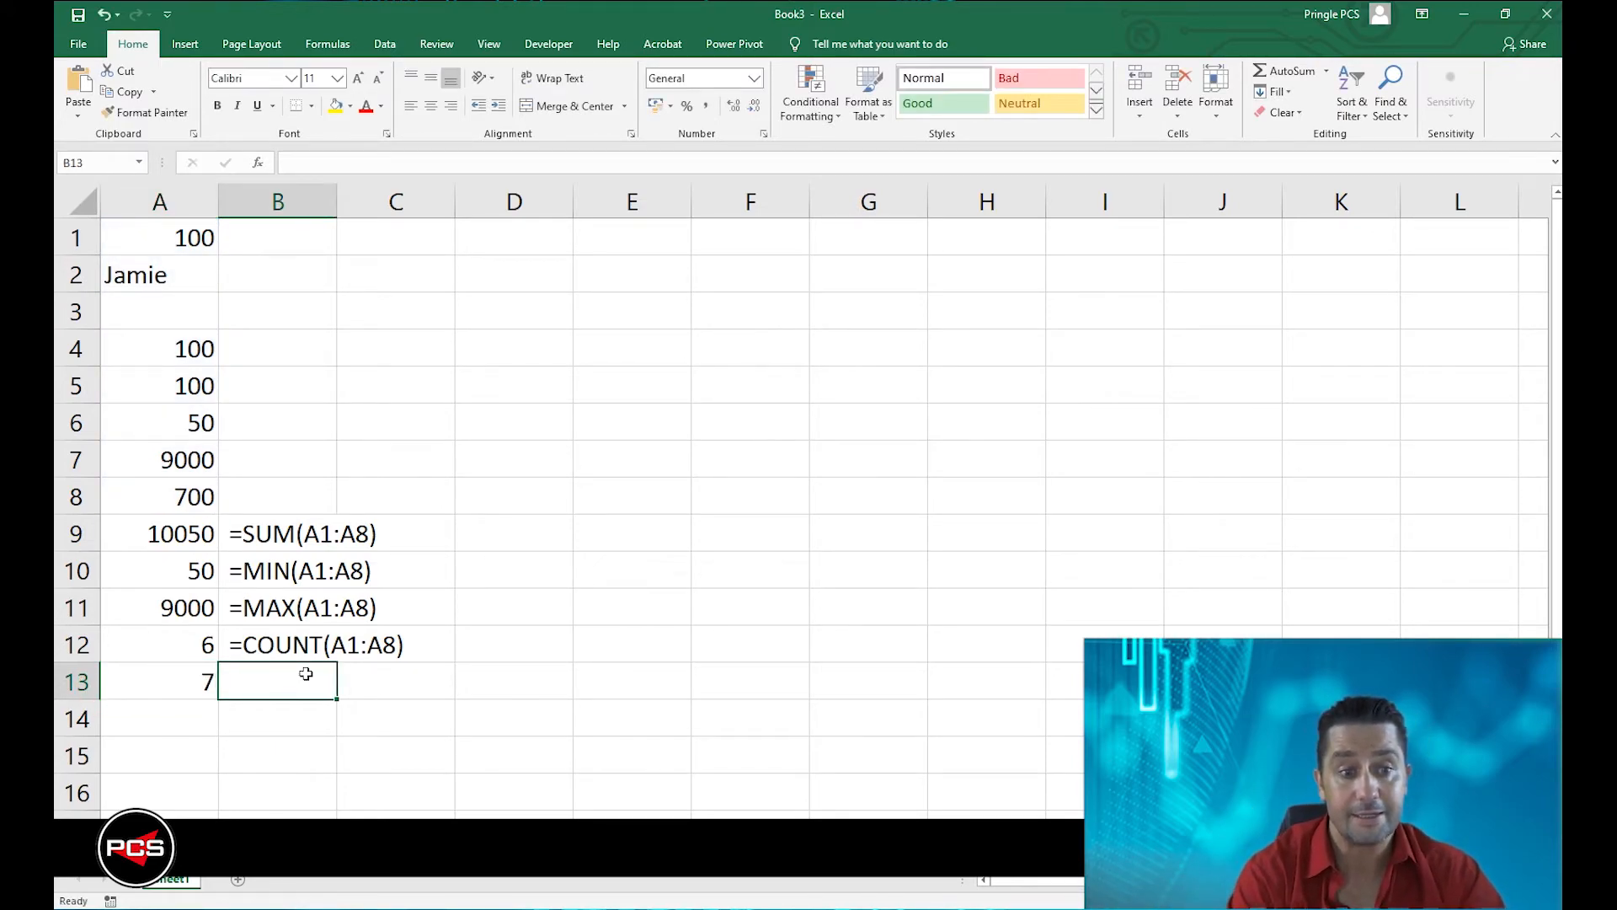
double_click(306, 673)
key("ctrl+v")
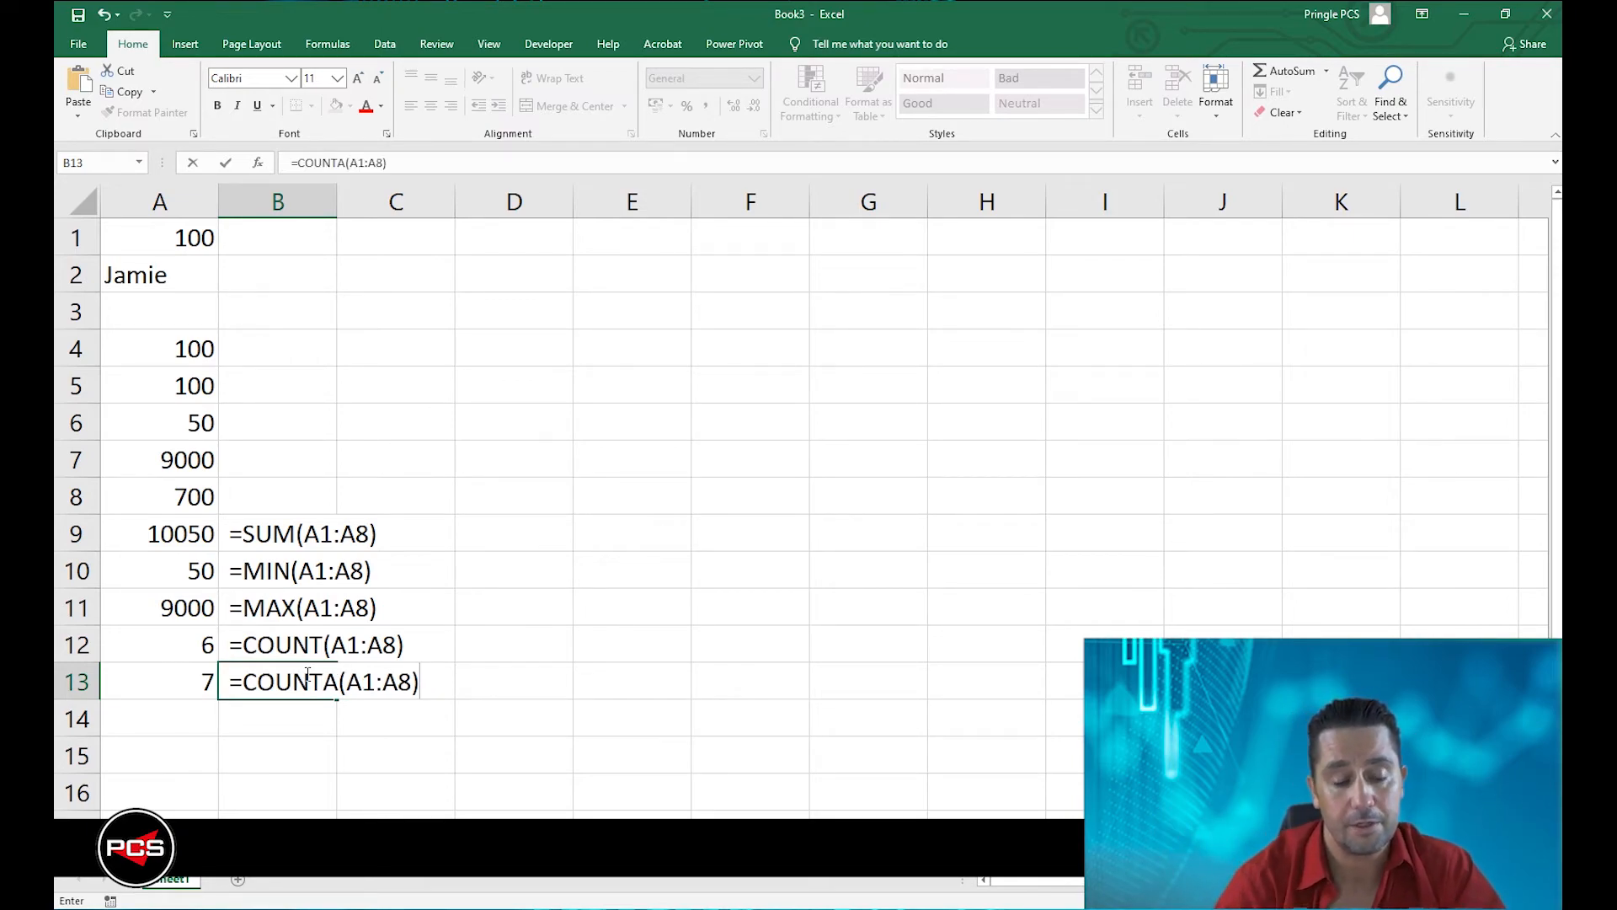
key("Return")
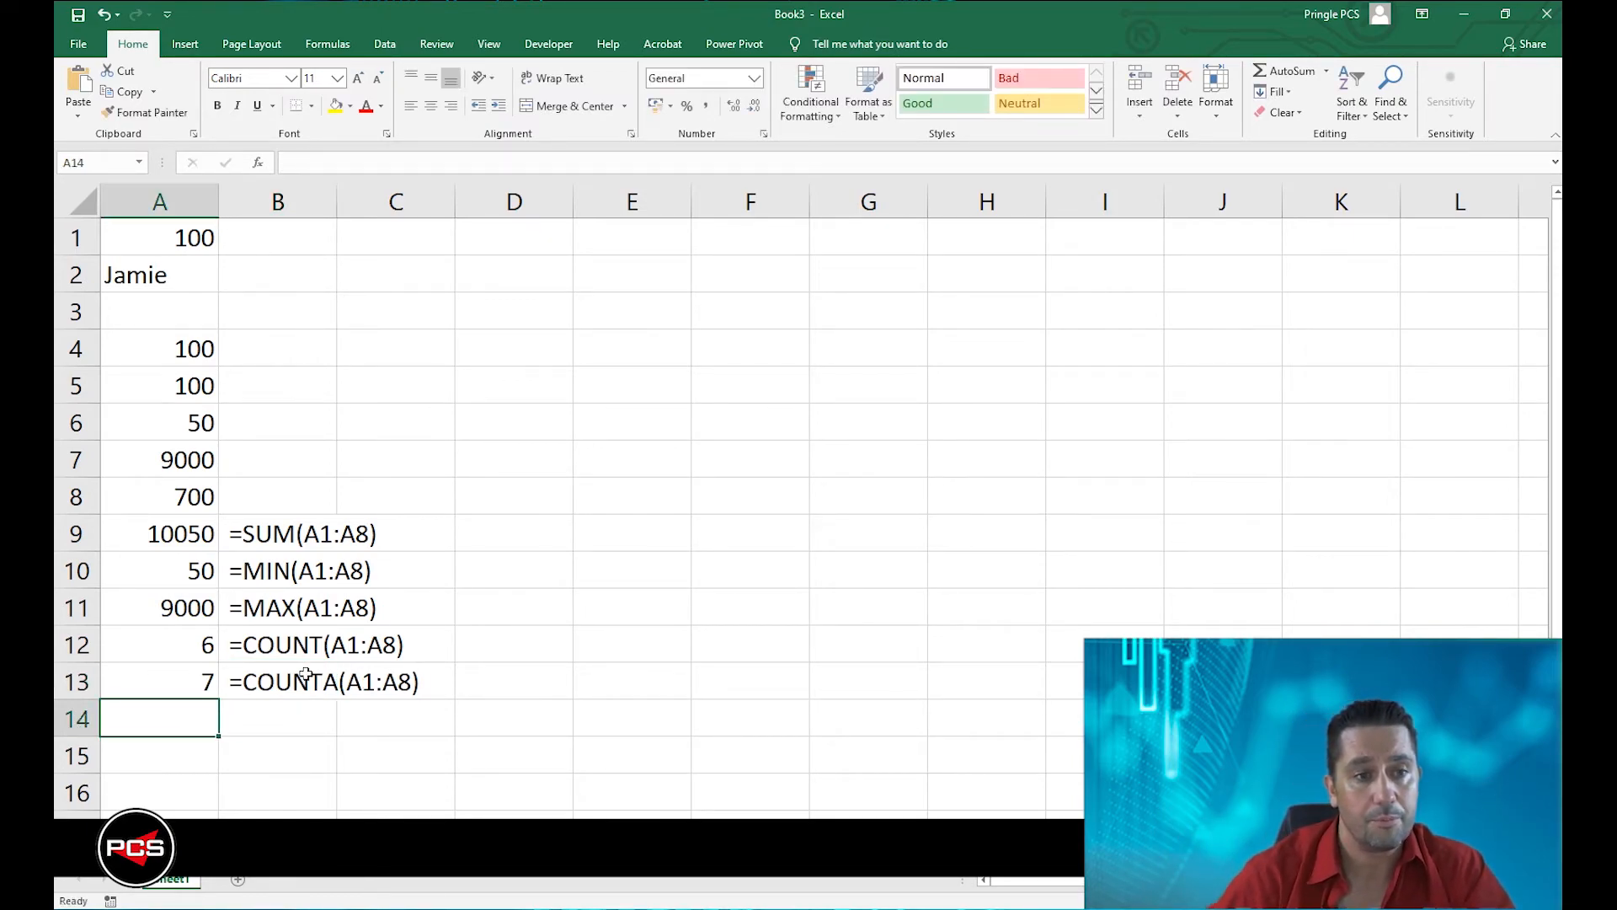
Enter the formula =COUNTBLANK(A1:A8) in A14 to count the empty cells in the number range.
type("=")
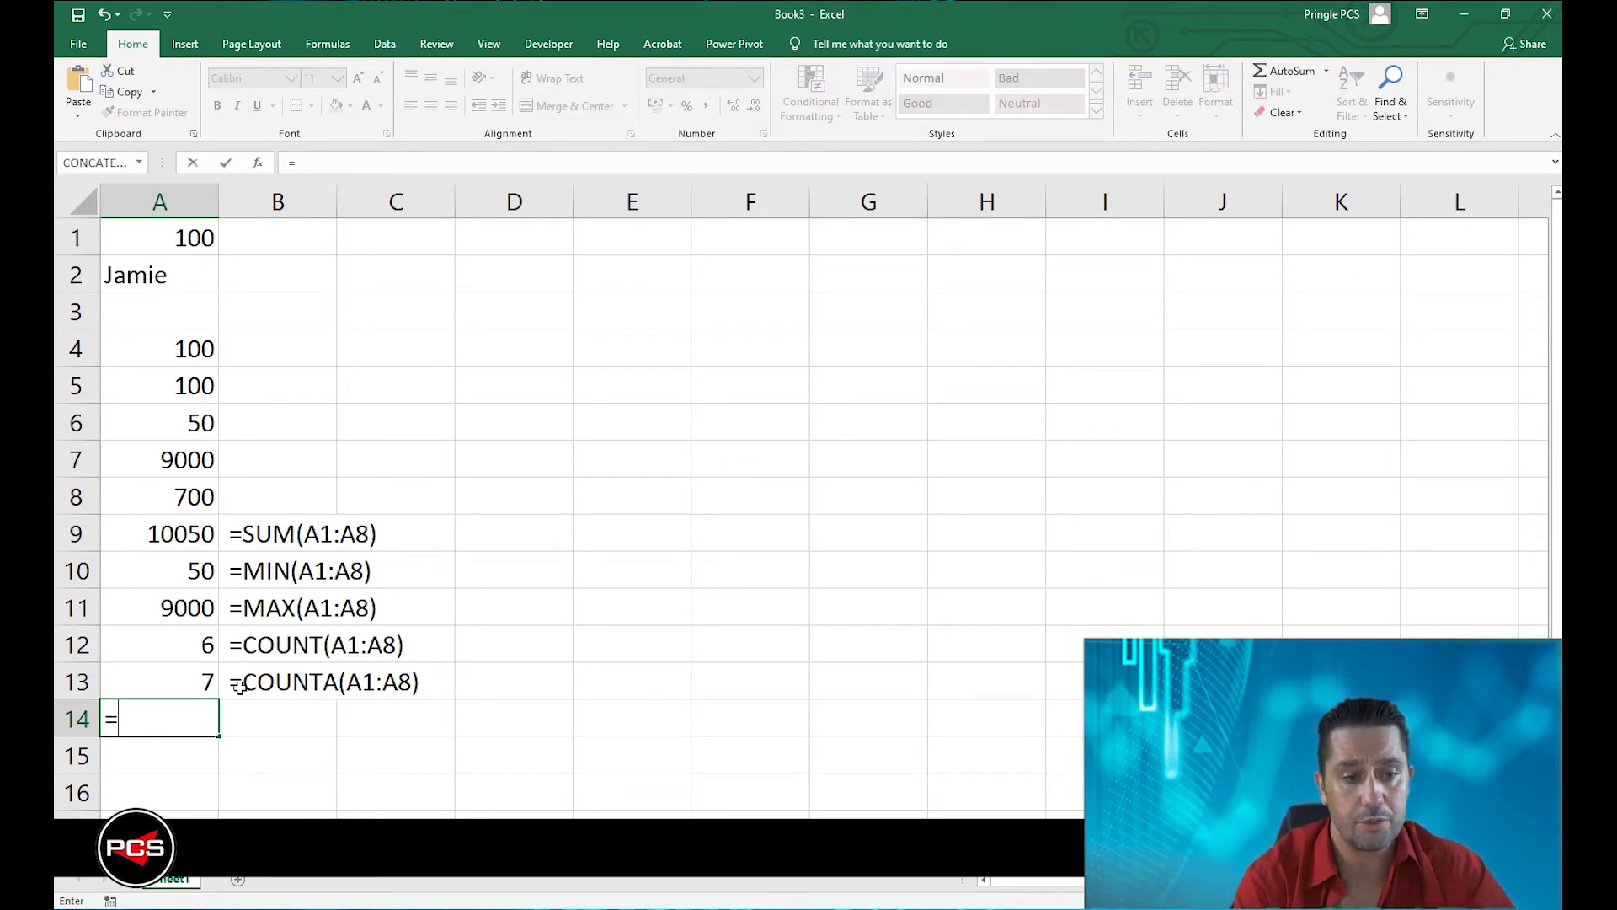
type("COUNT")
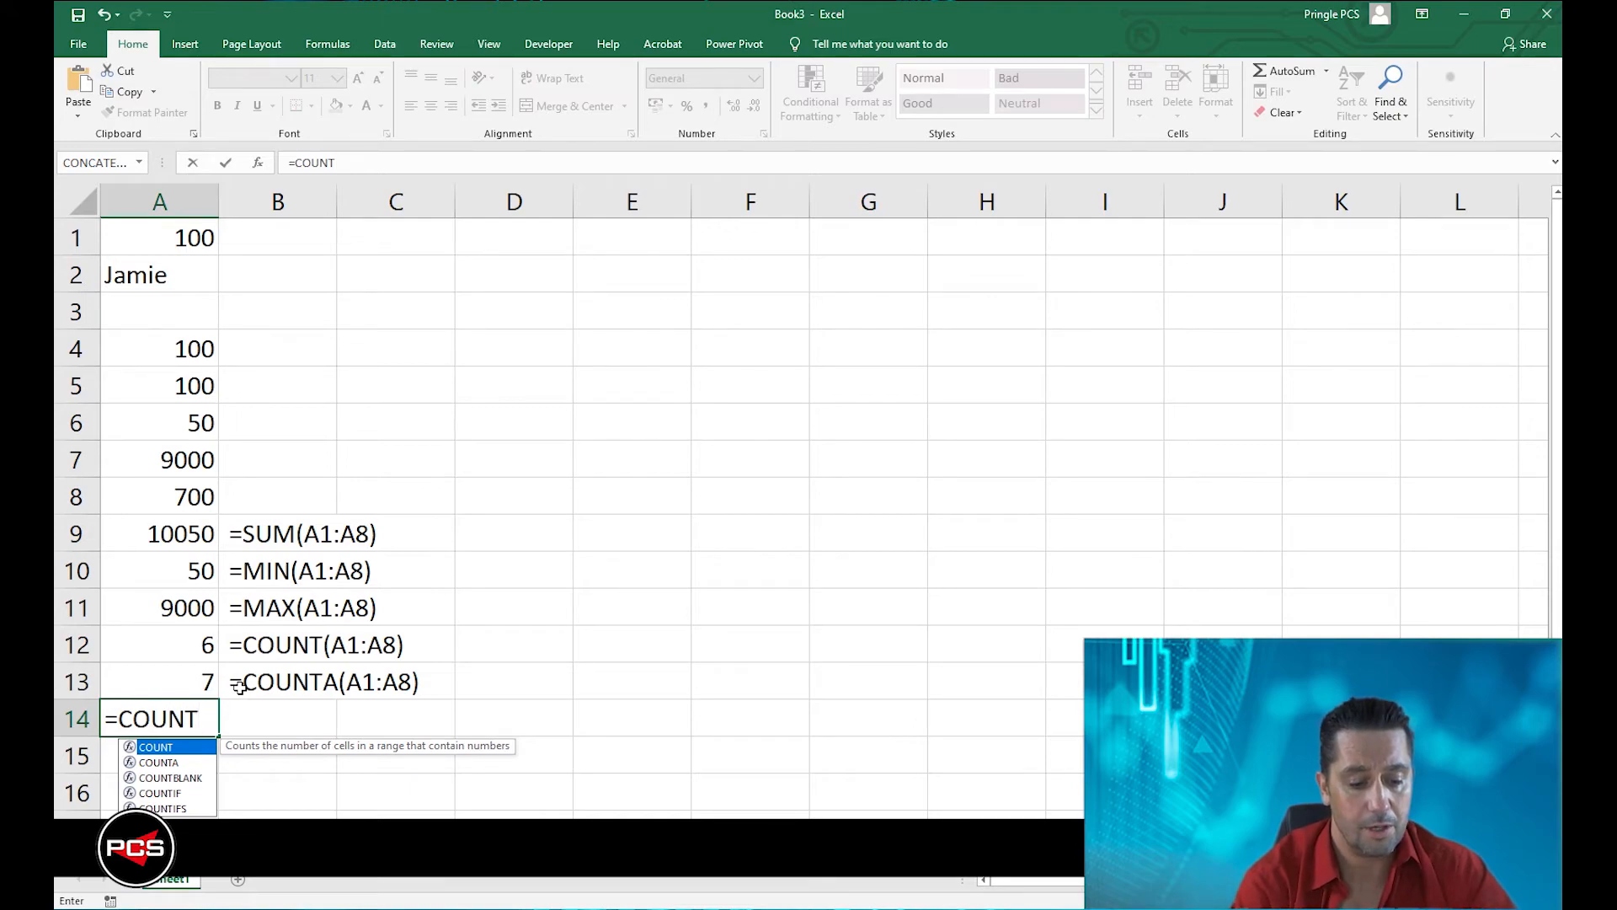
type("BLANK")
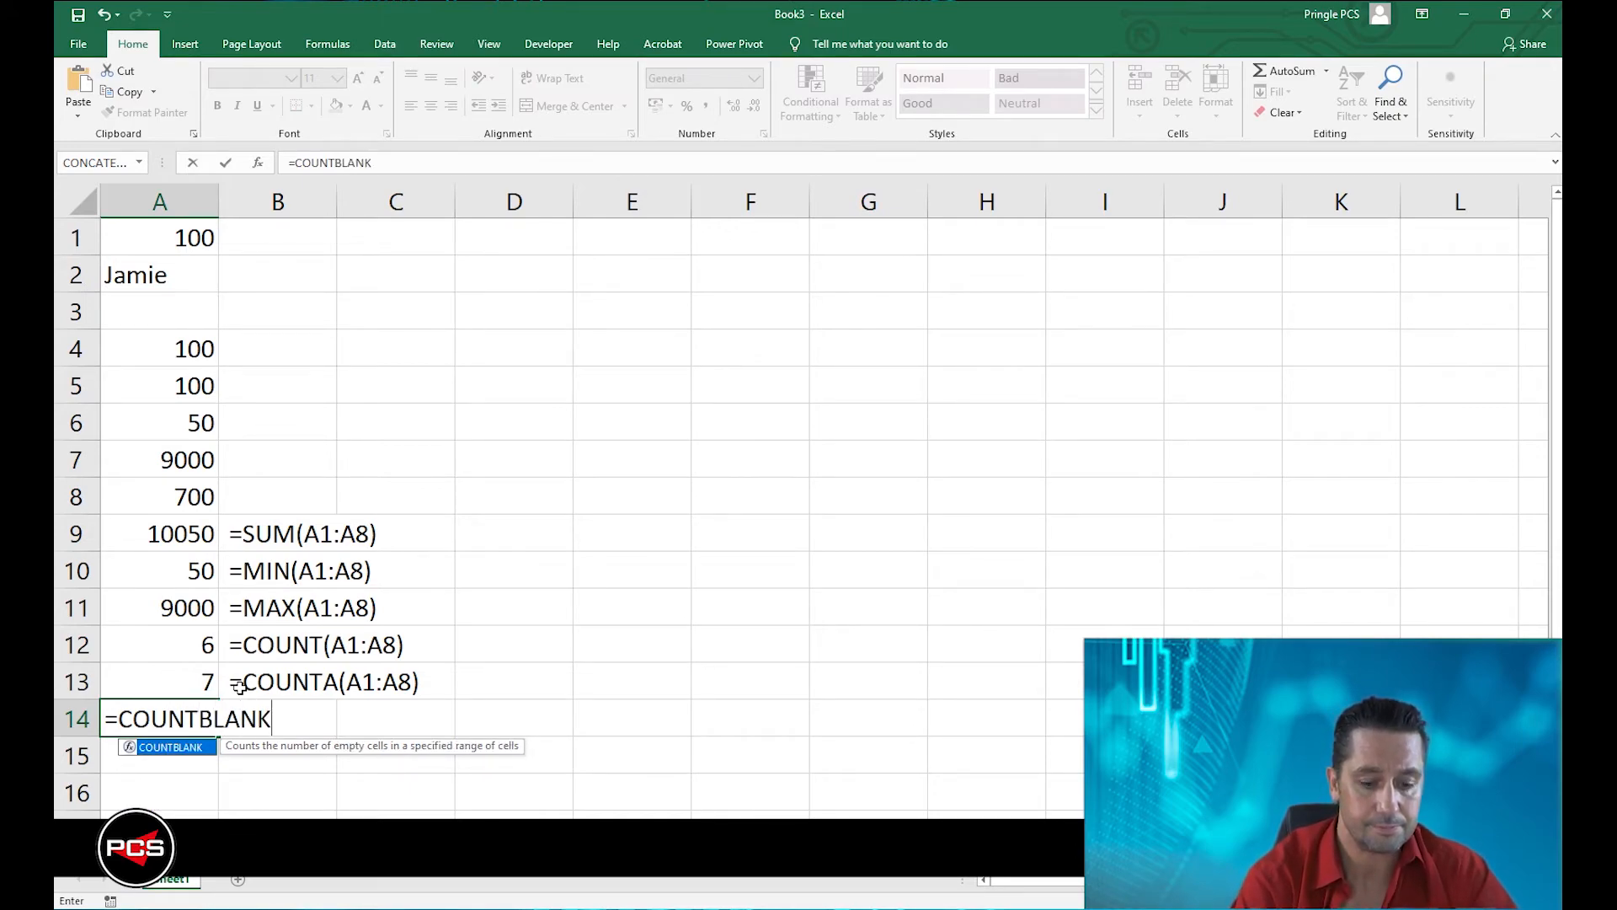
type("(")
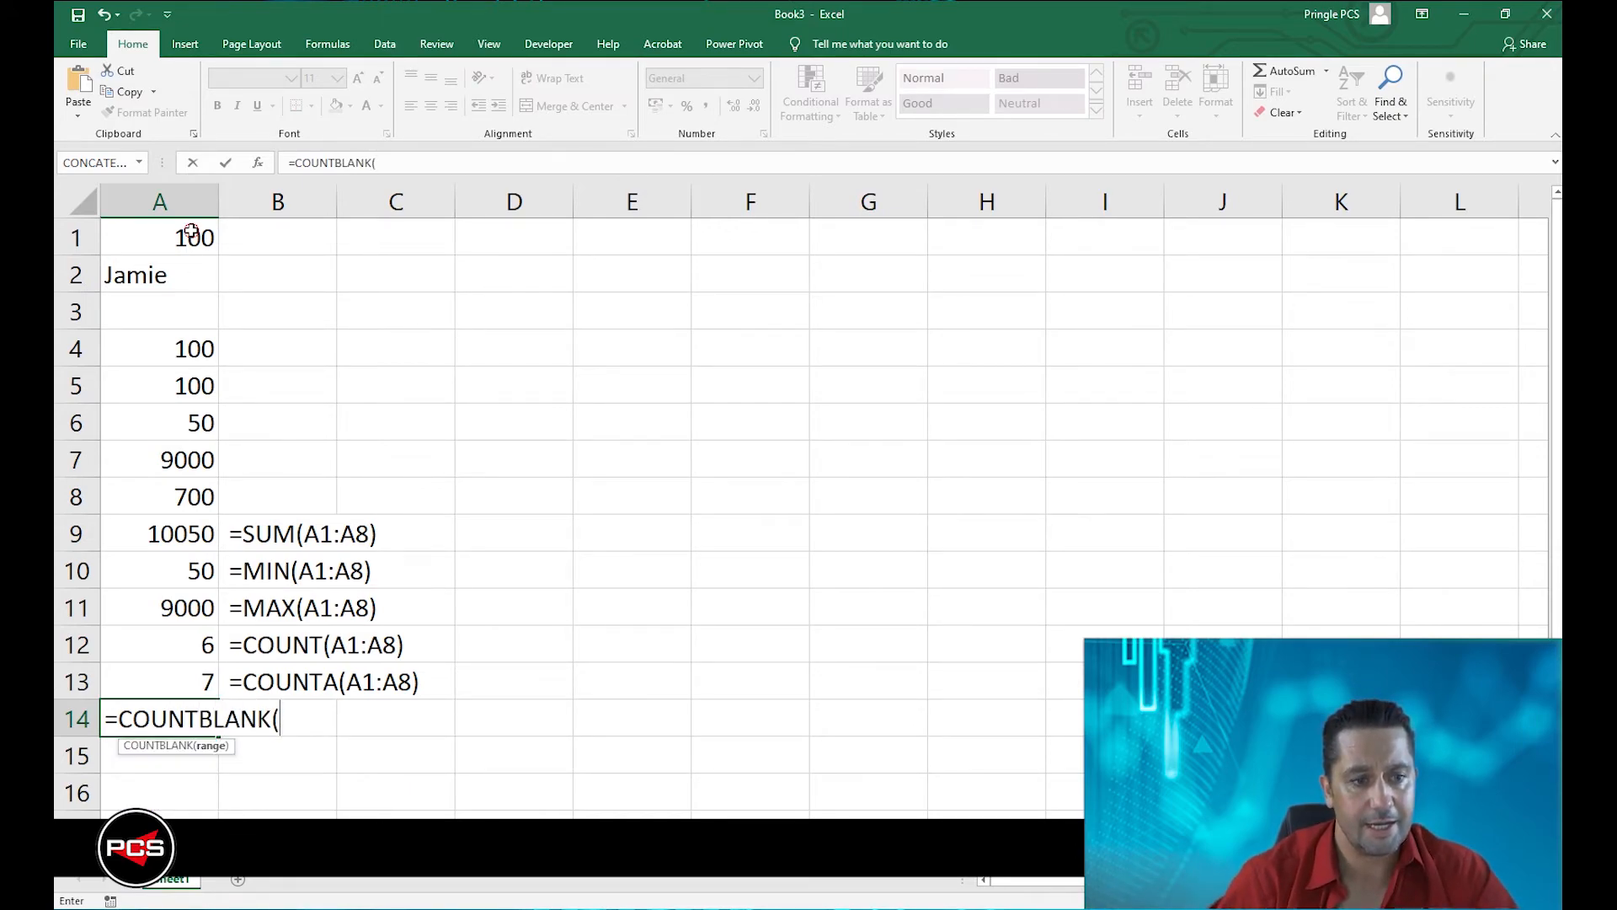
left_click_drag(190, 234, 184, 503)
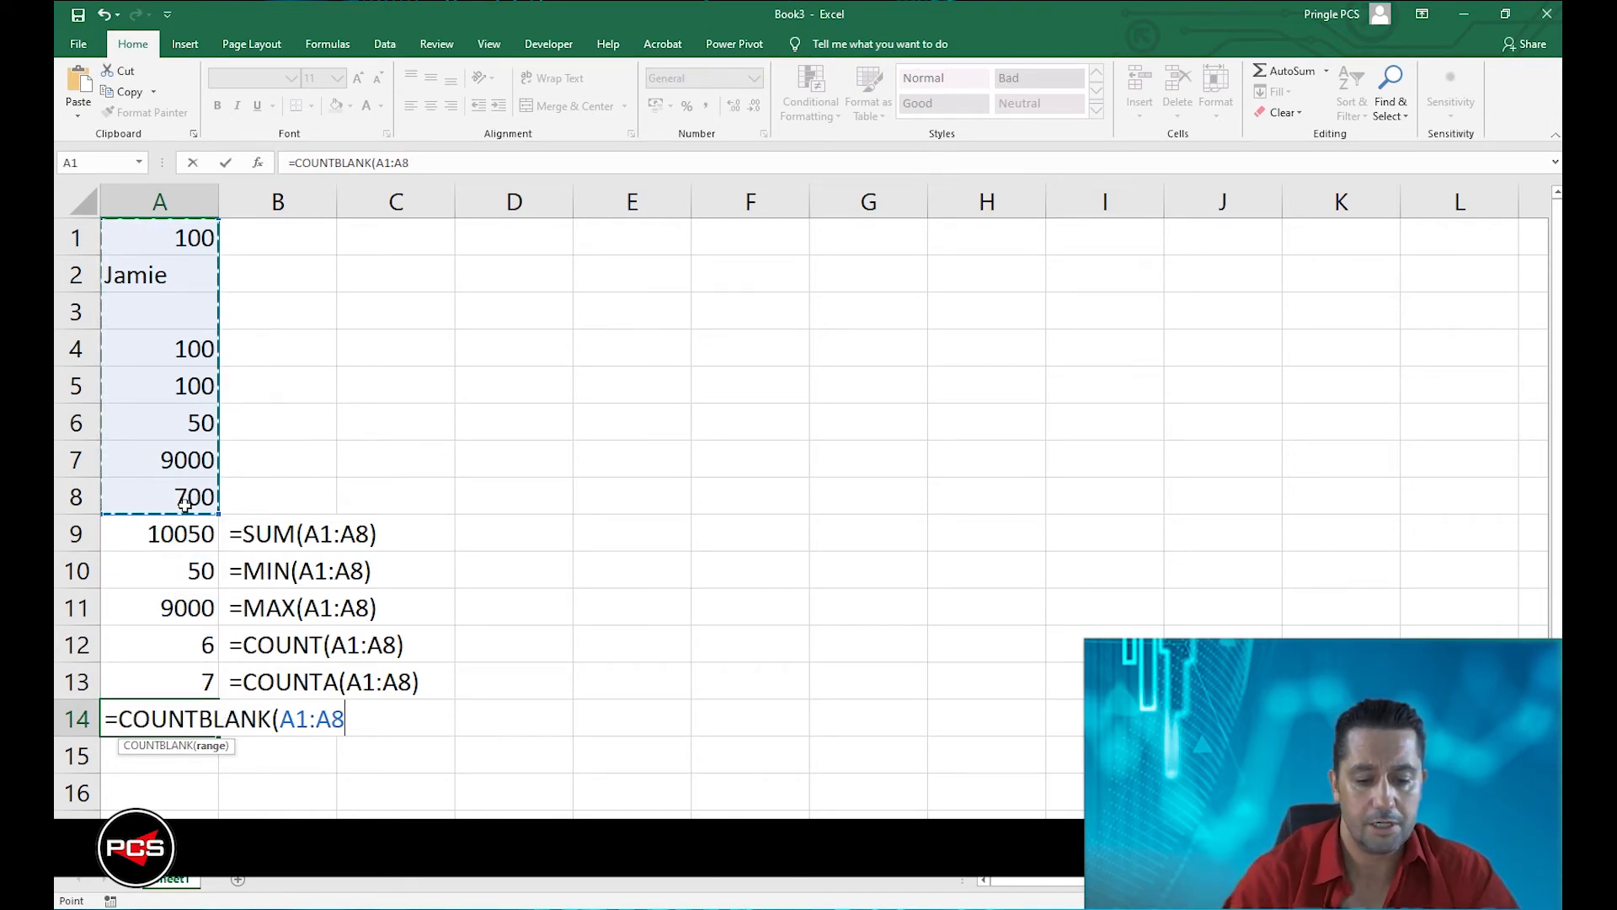
type(")")
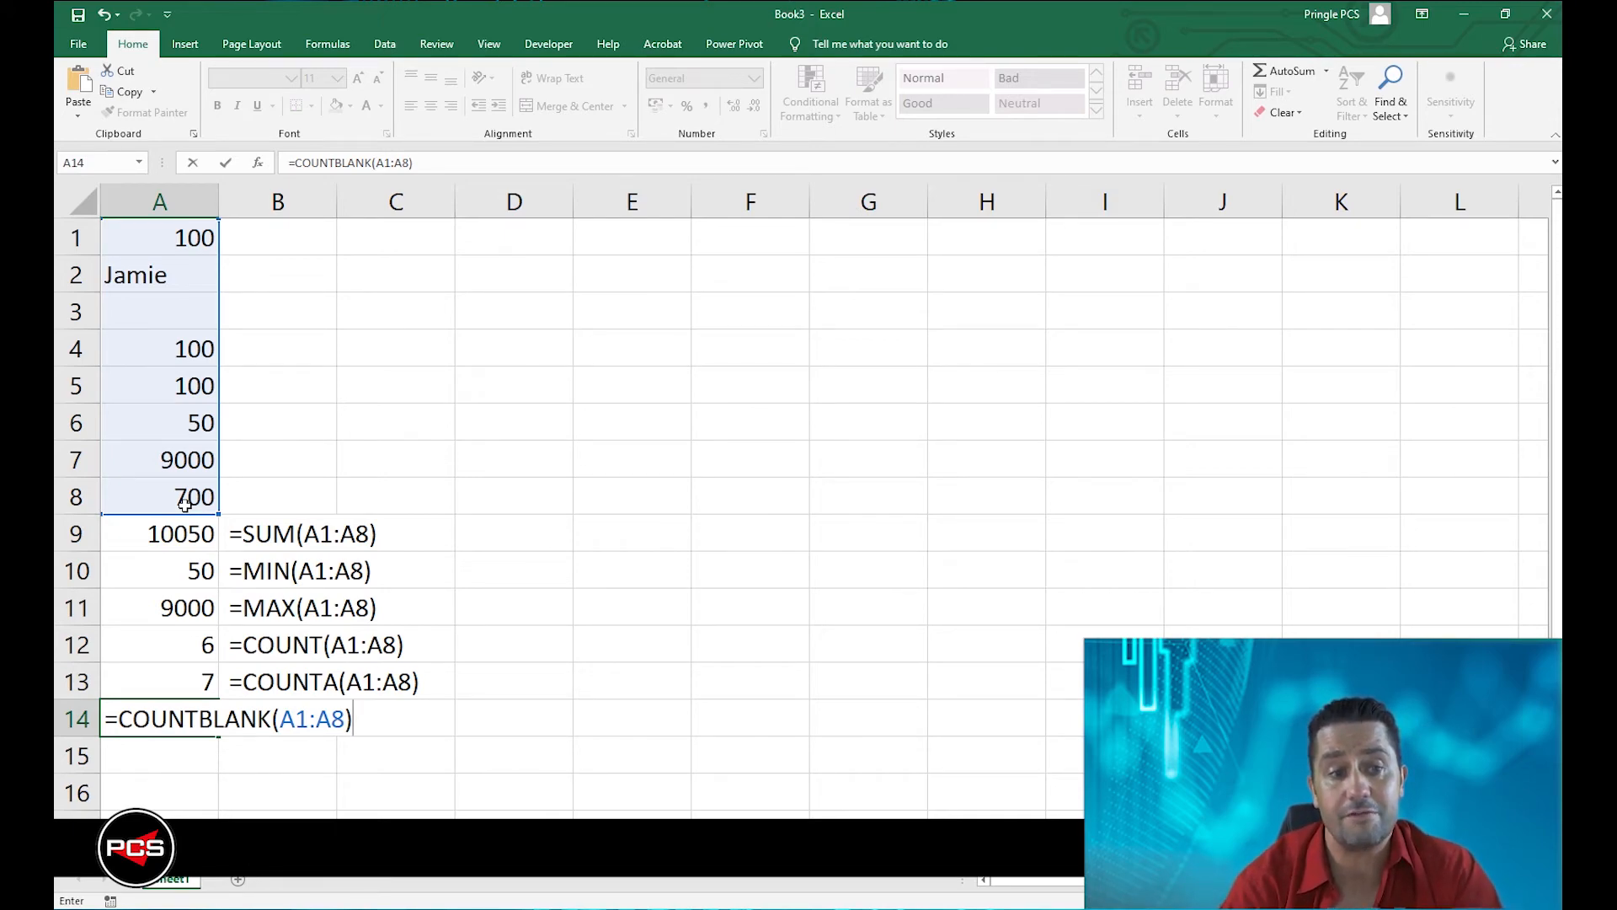
key("Return")
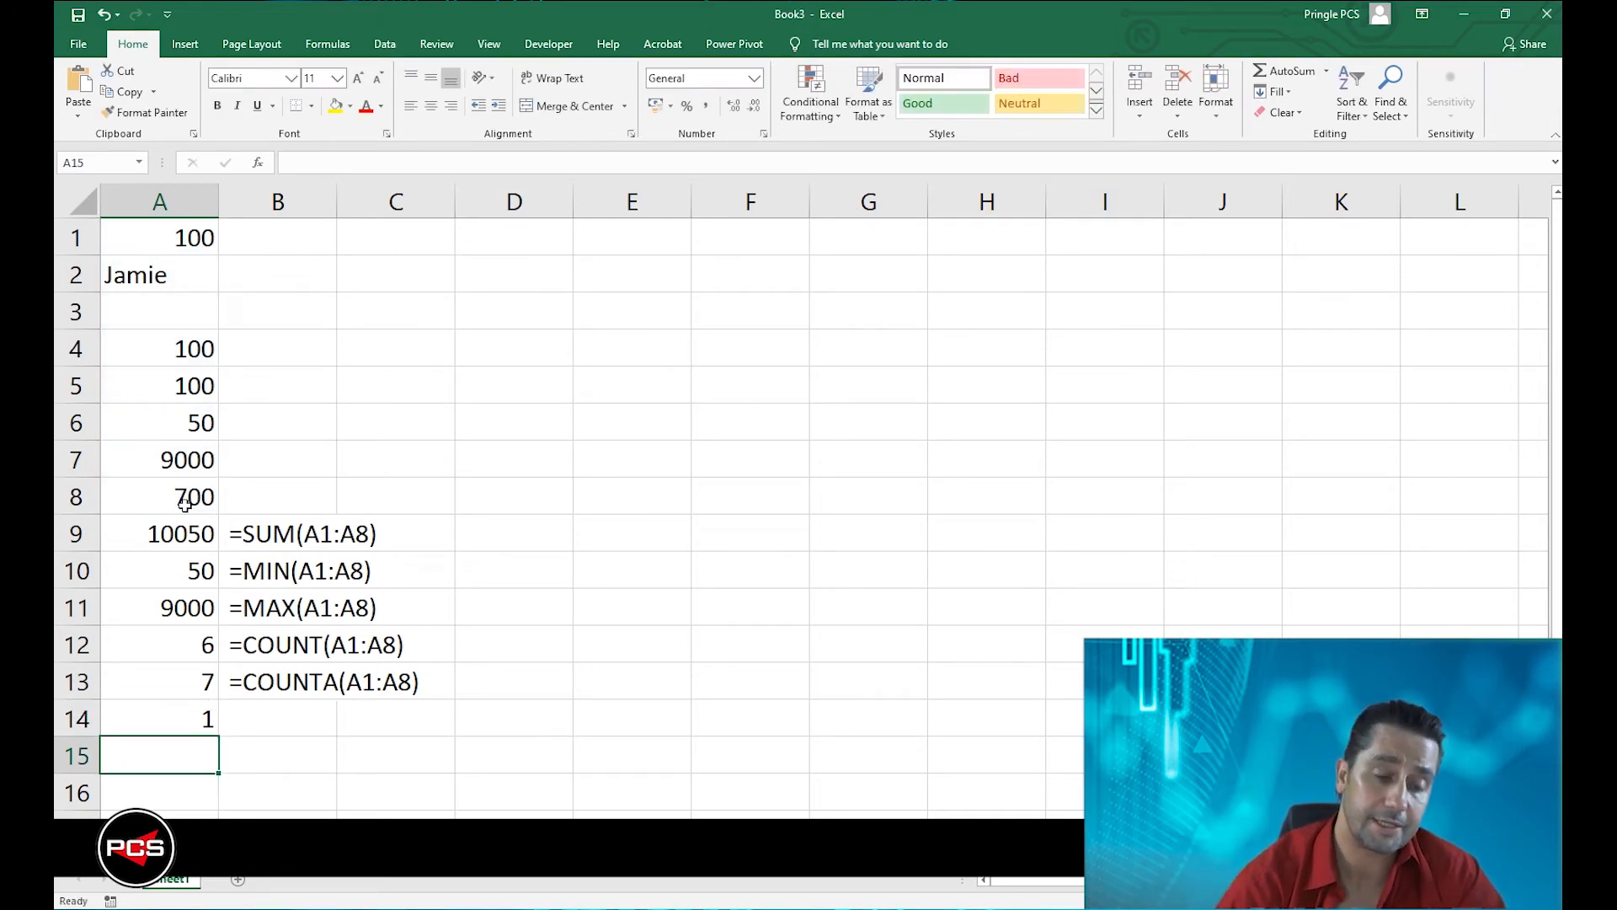
Copy the formula from A14 and paste it into B14 as the text =COUNTBLANK(A1:A8) with a leading space.
double_click(201, 716)
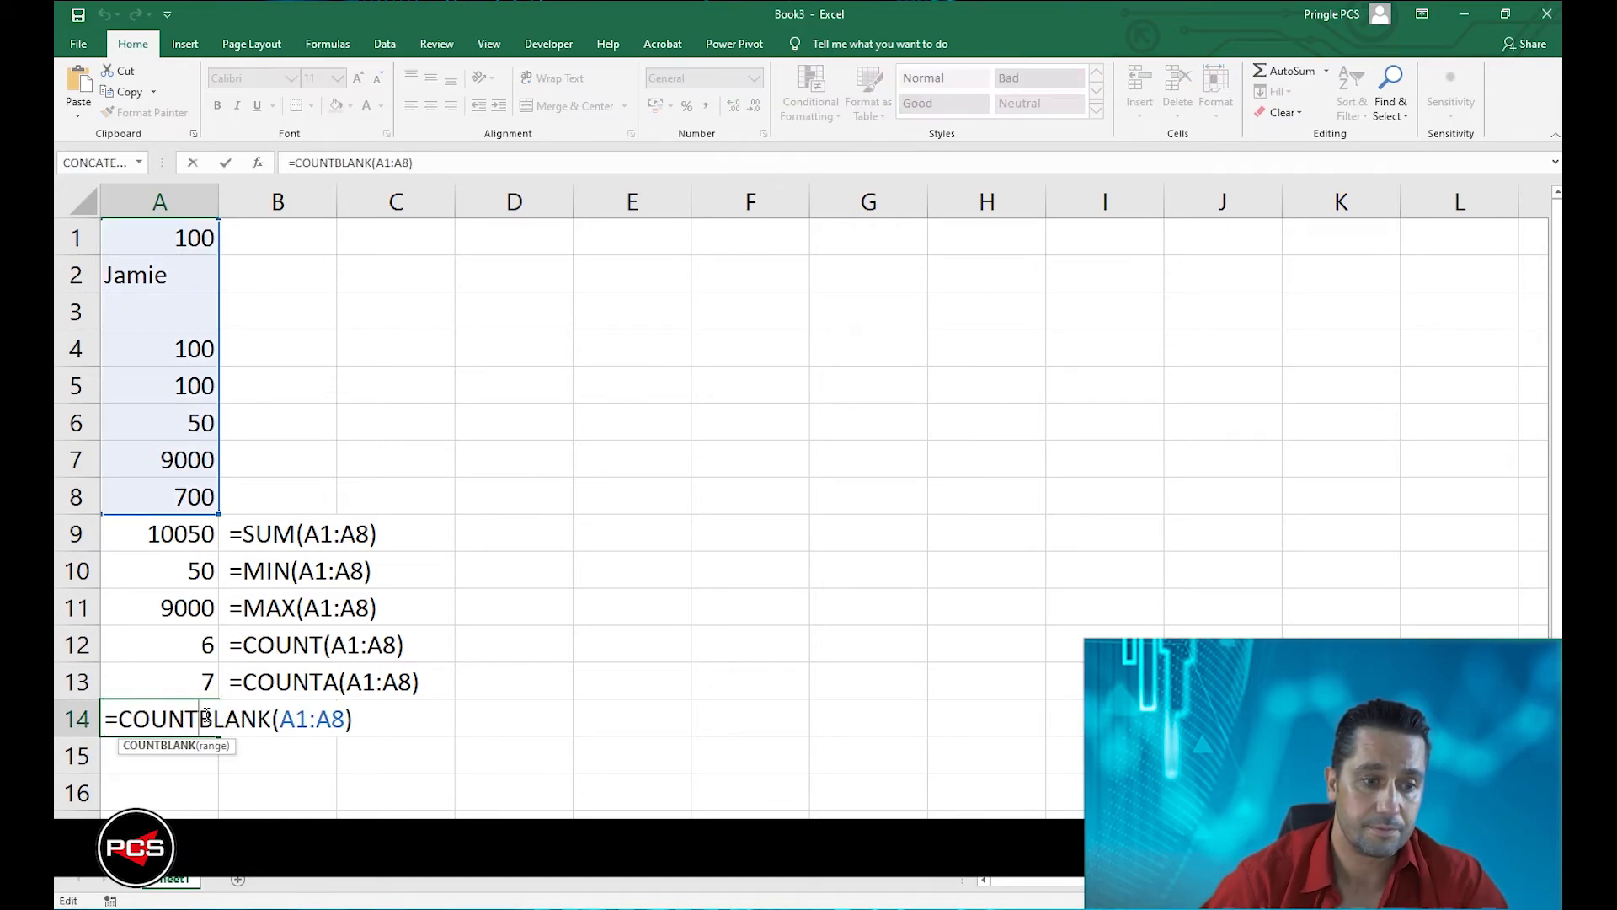
left_click_drag(110, 710, 359, 709)
key("ctrl+c")
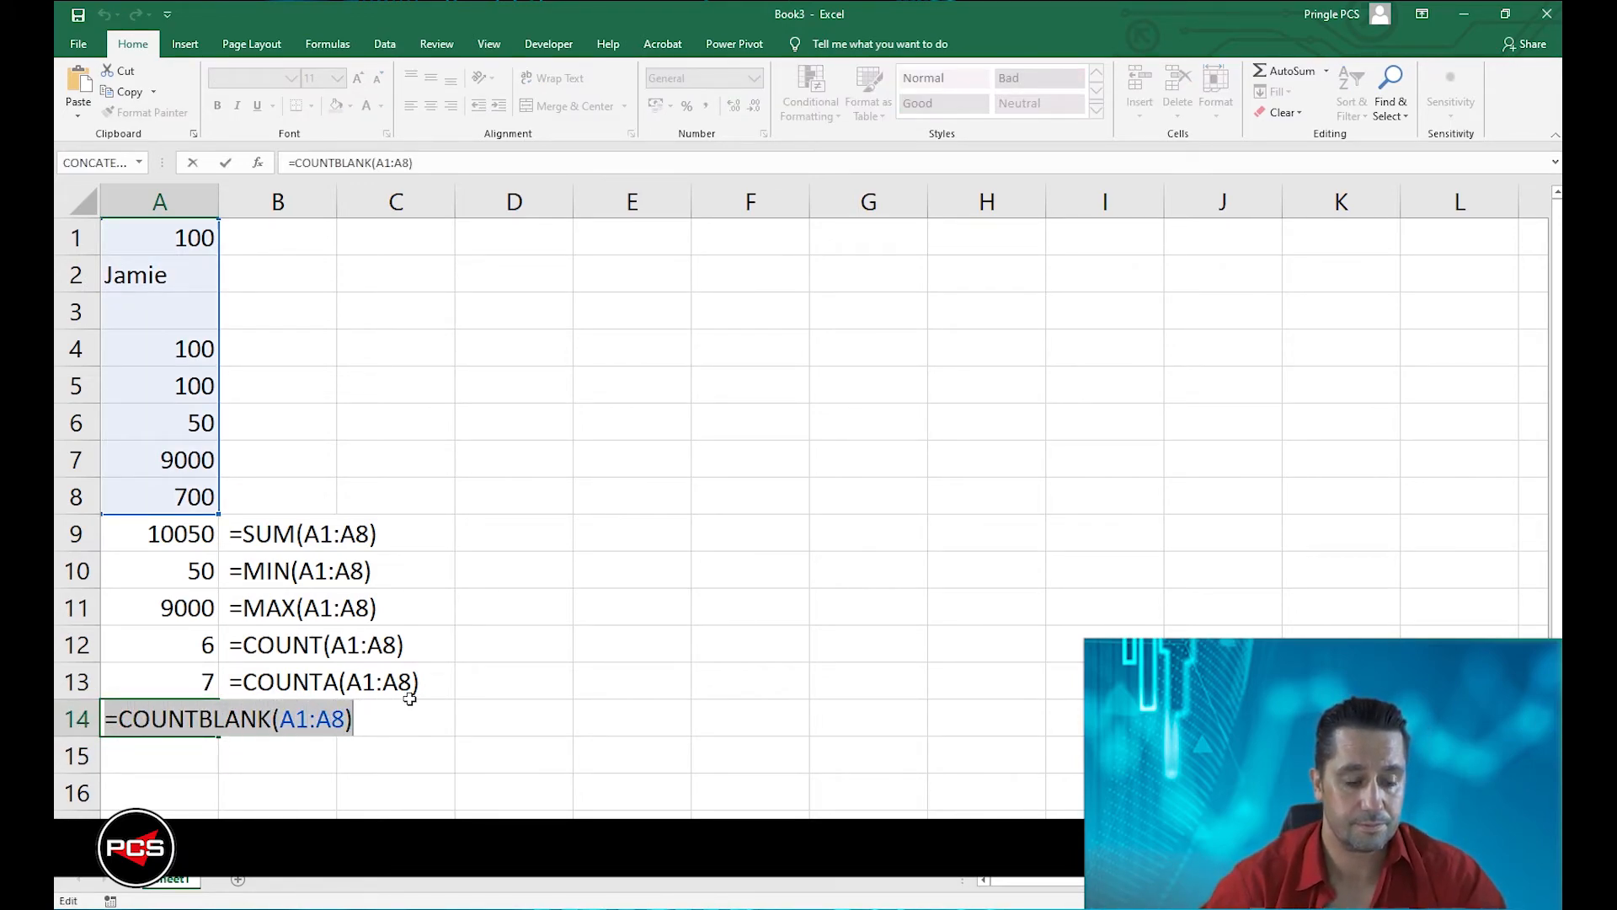
key("Tab")
key("ctrl+v")
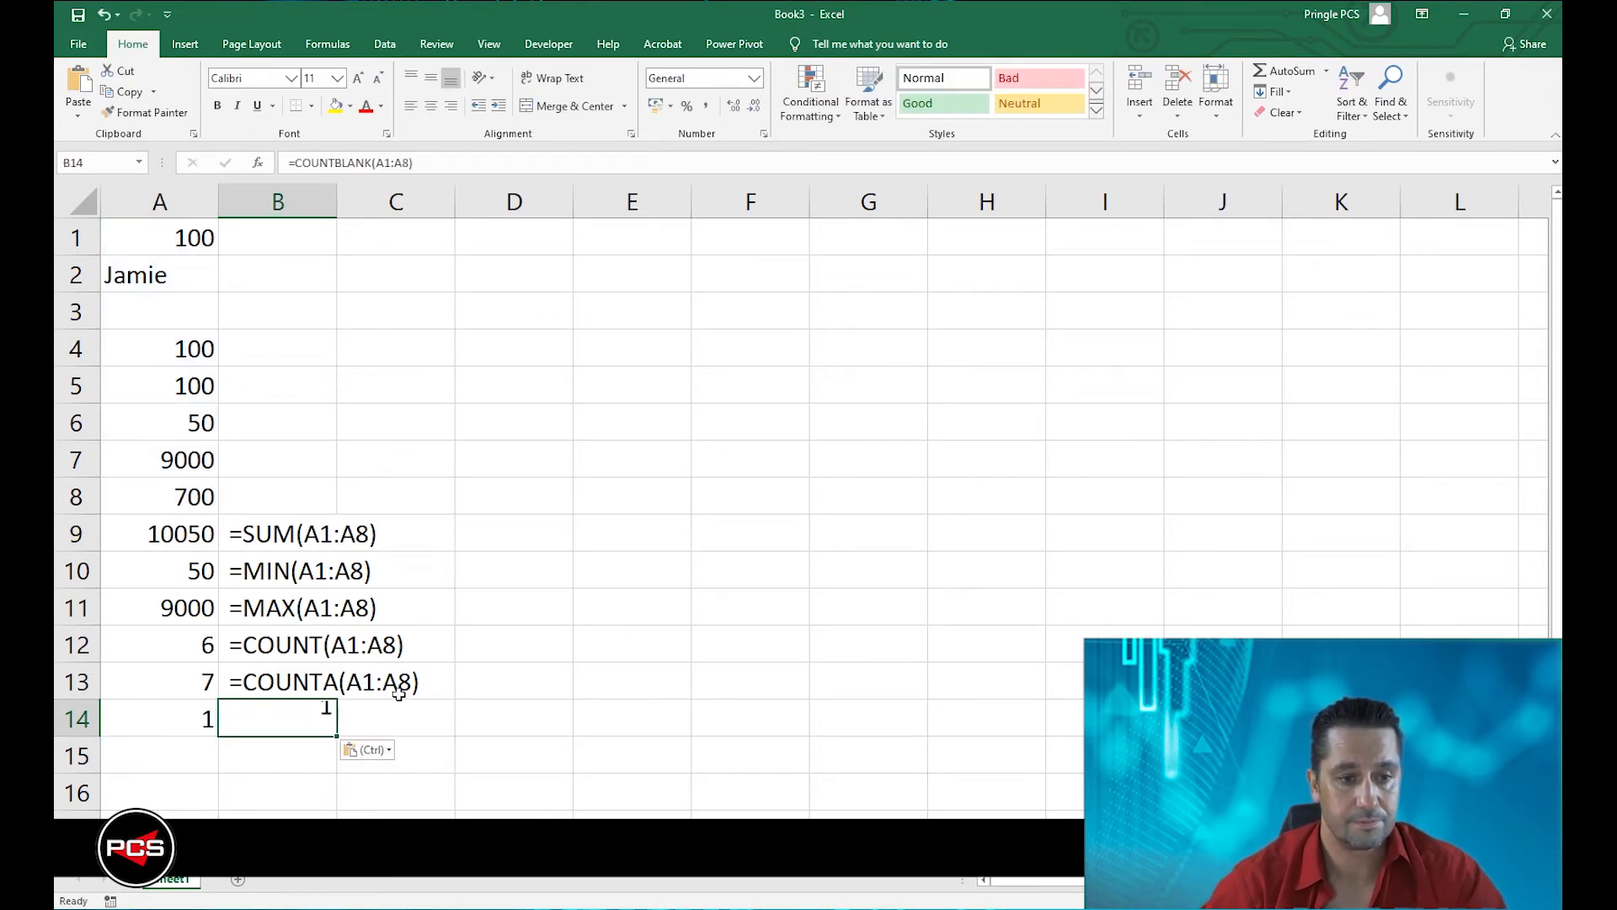
double_click(257, 721)
left_click(223, 722)
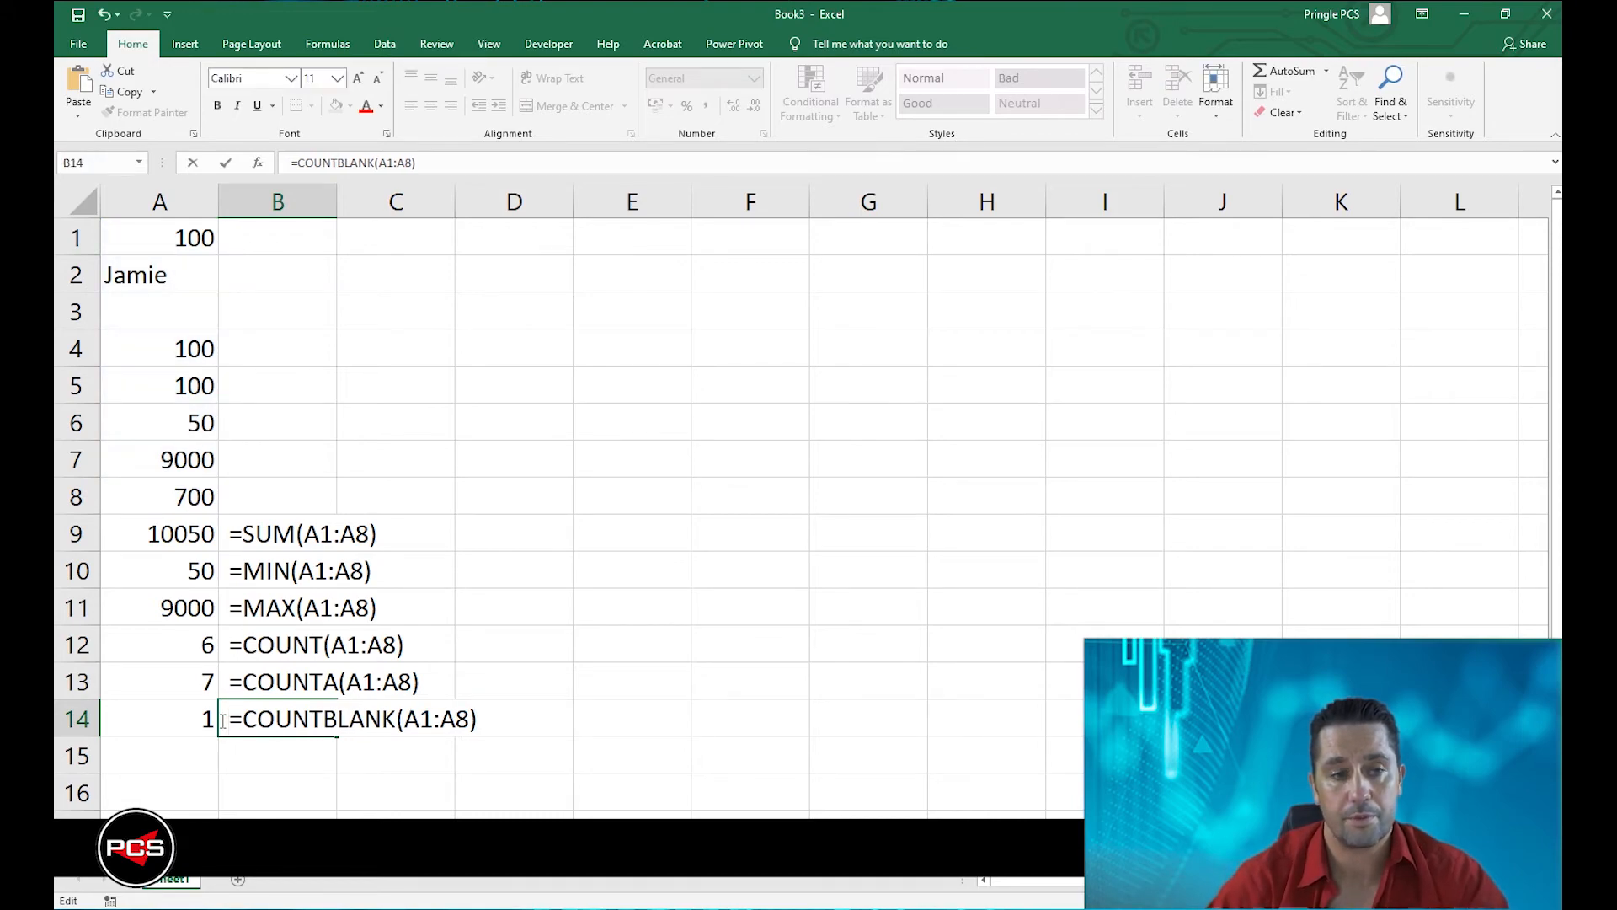
key("Return")
Enter 200 in A2 and 300 in A3 so the range A1:A8 holds only numbers.
left_click(128, 265)
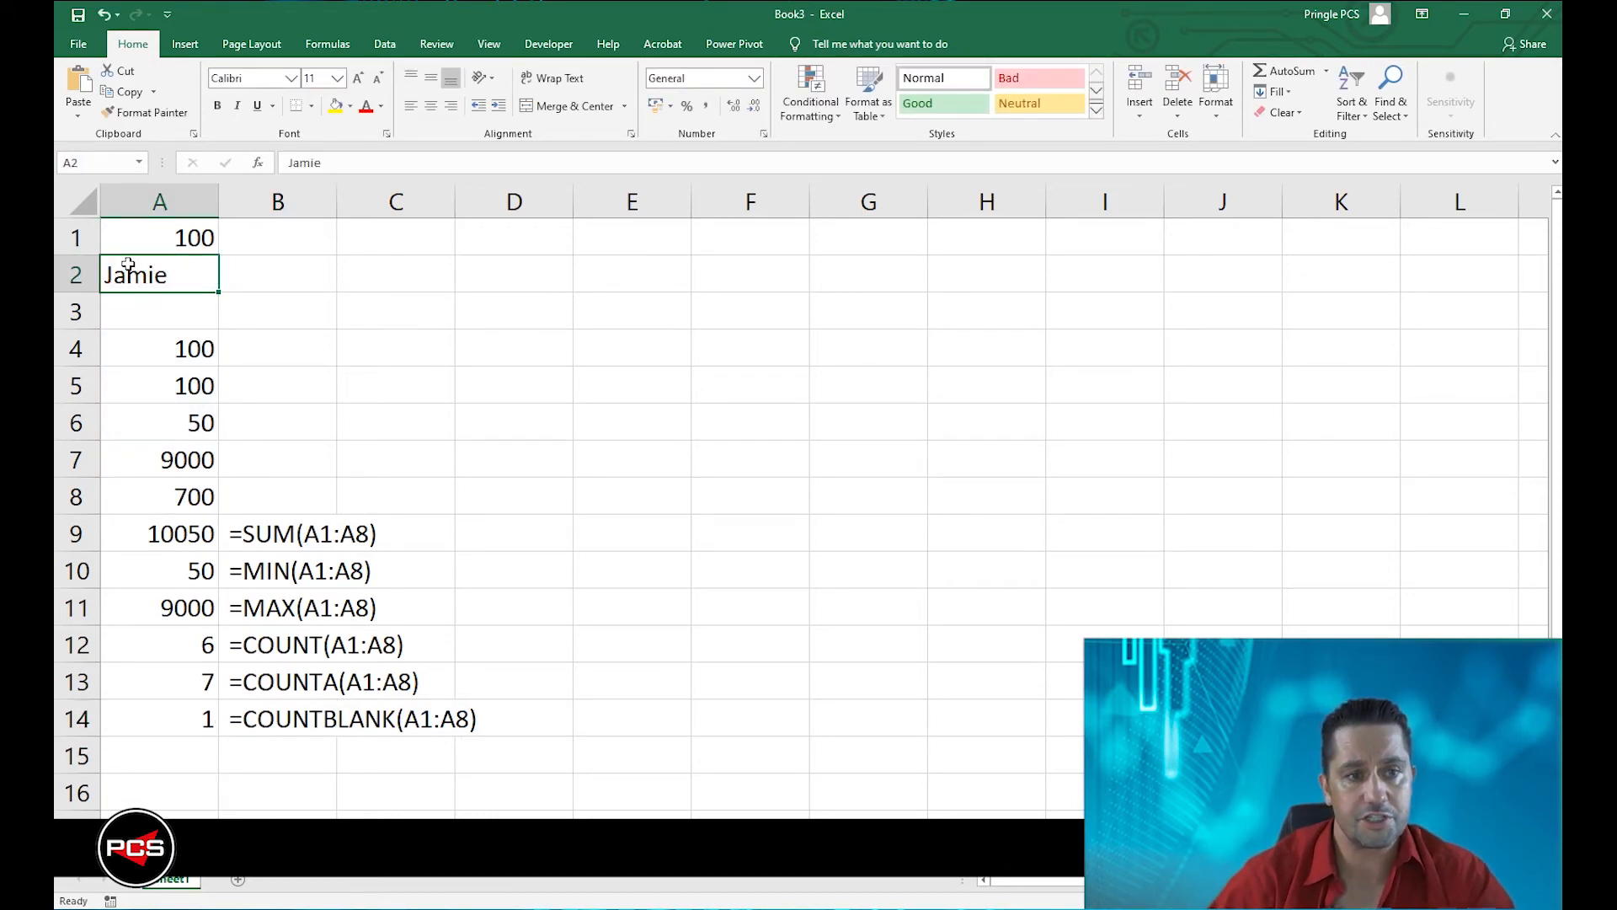
type("200")
key("Return")
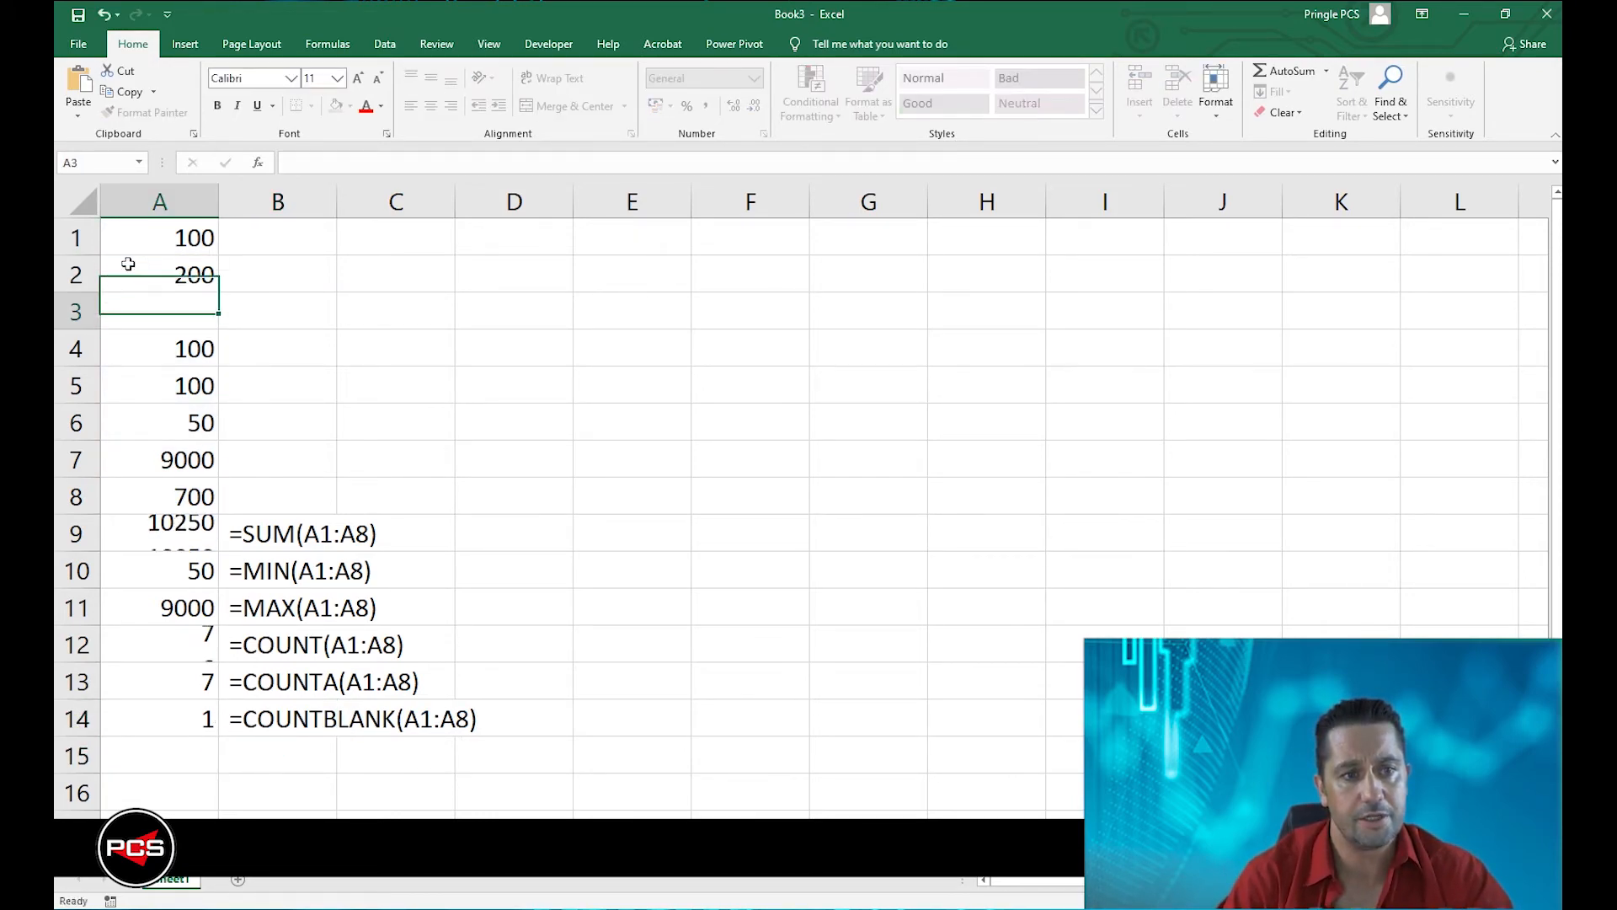
type("300")
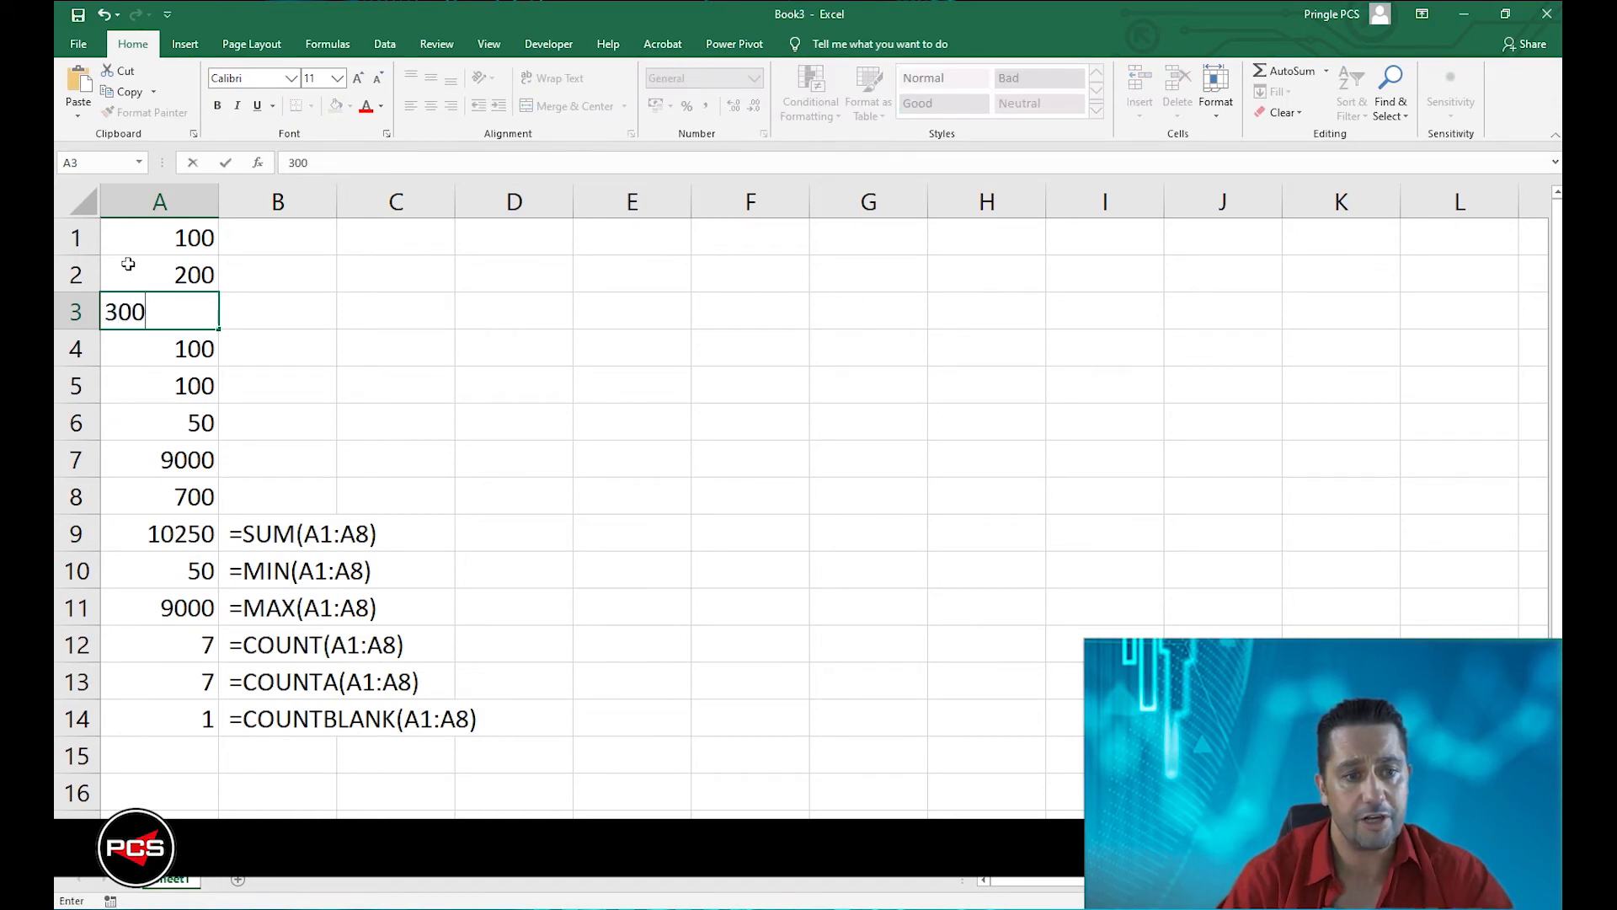
key("Return")
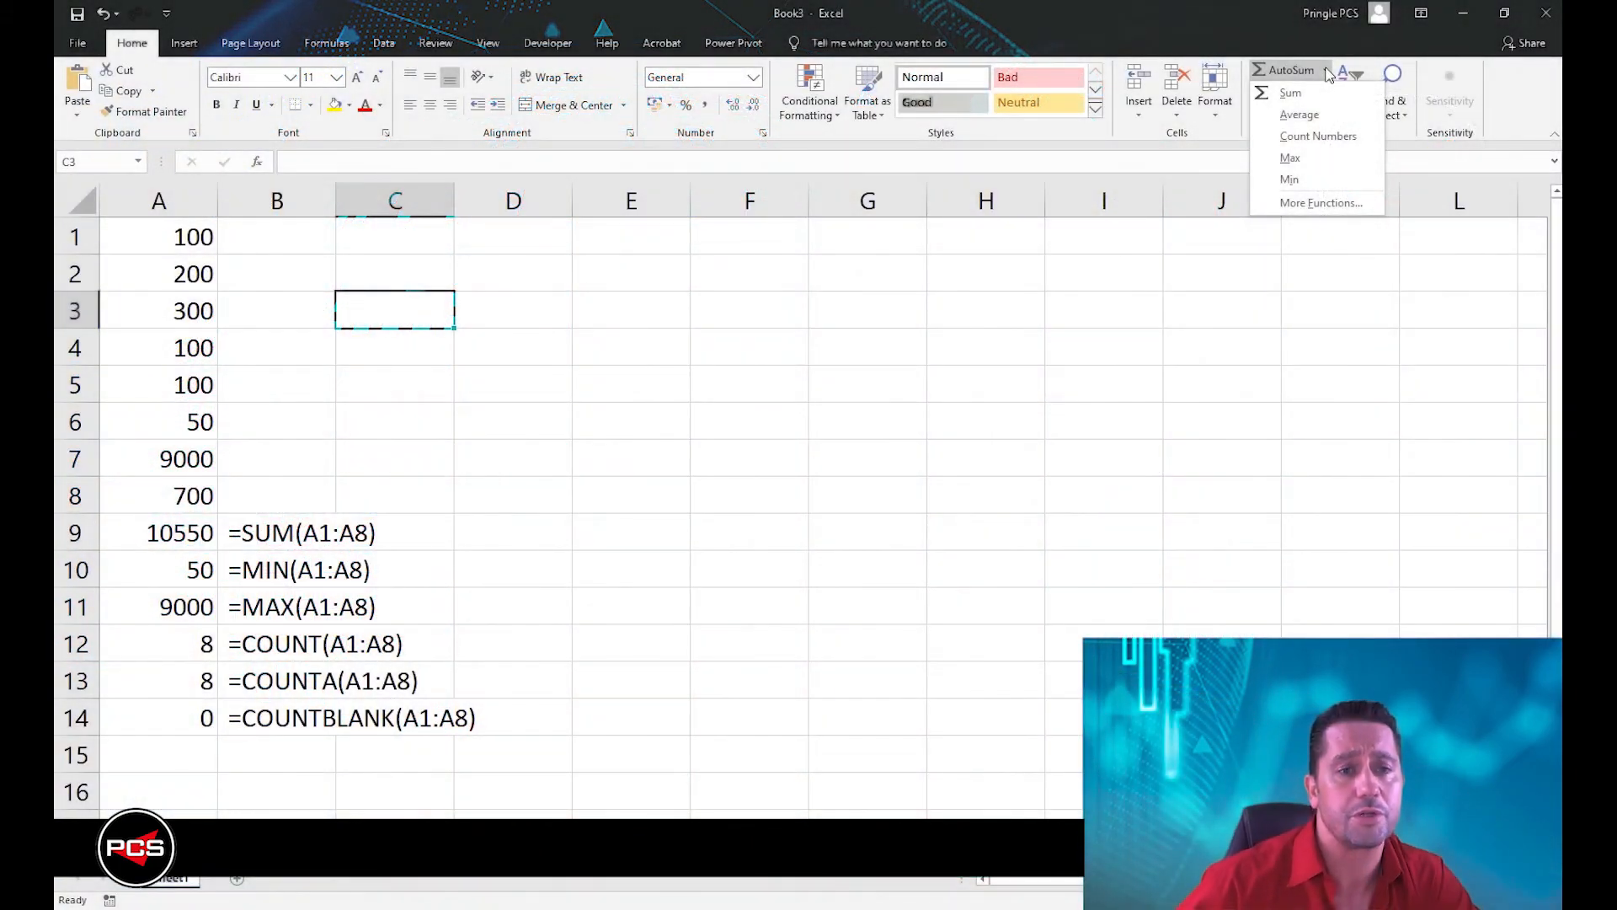
Insert the AutoSum Average function in C3 with the range A1:A8.
left_click(1328, 114)
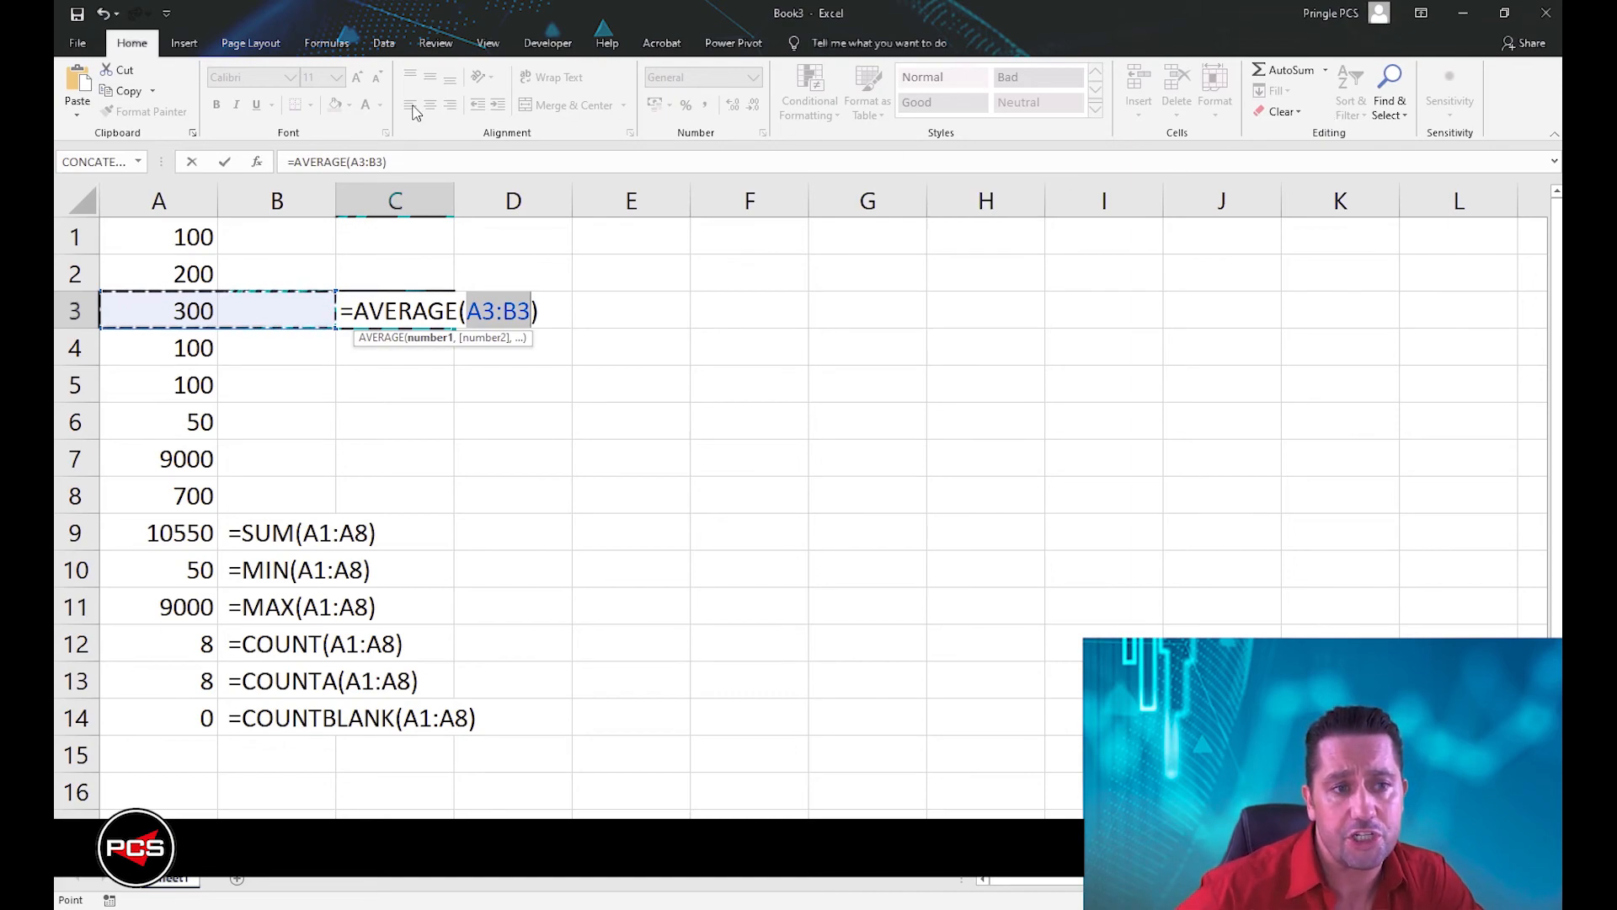
left_click_drag(153, 244, 156, 482)
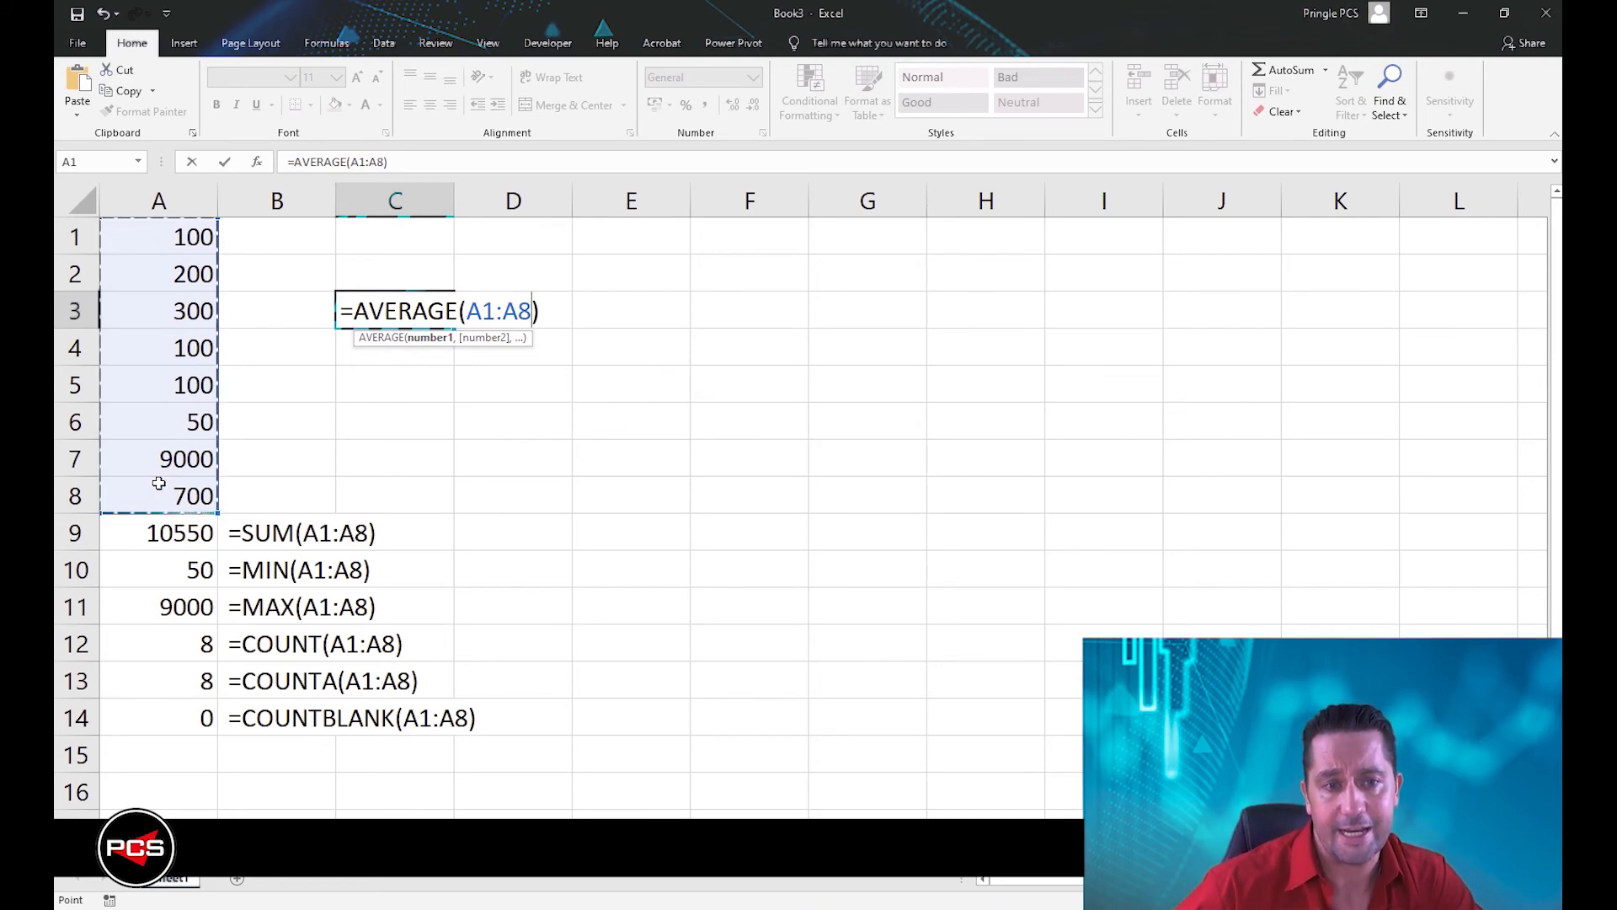
key("Return")
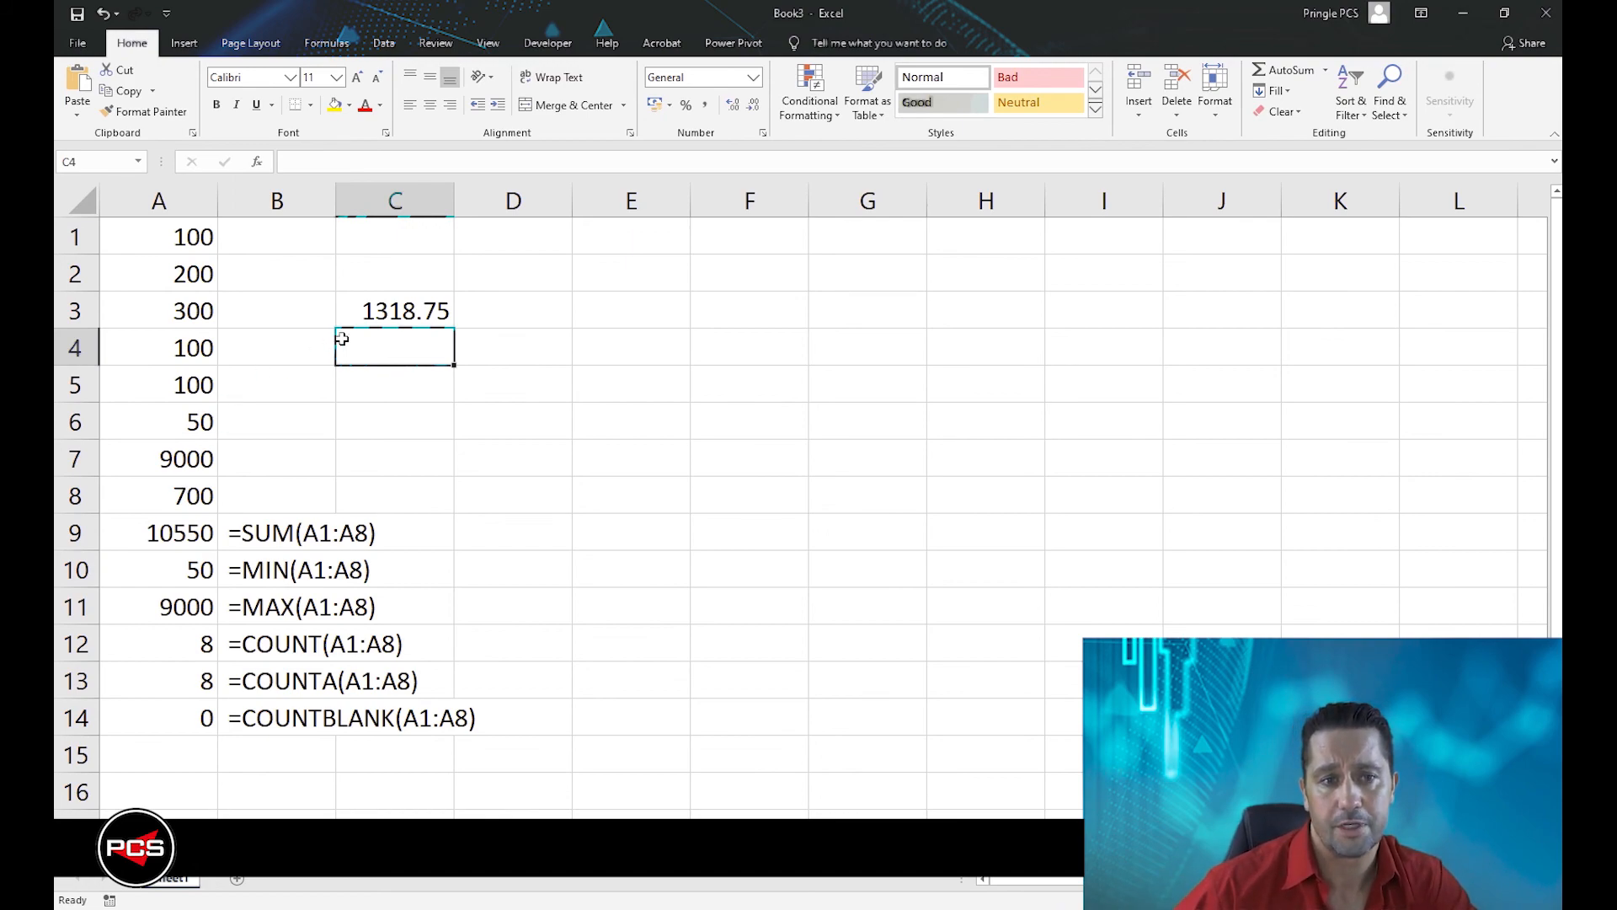
Copy the formula from C3 and paste it into D3 as the text =AVERAGE(A1:A8) with a leading space.
double_click(377, 313)
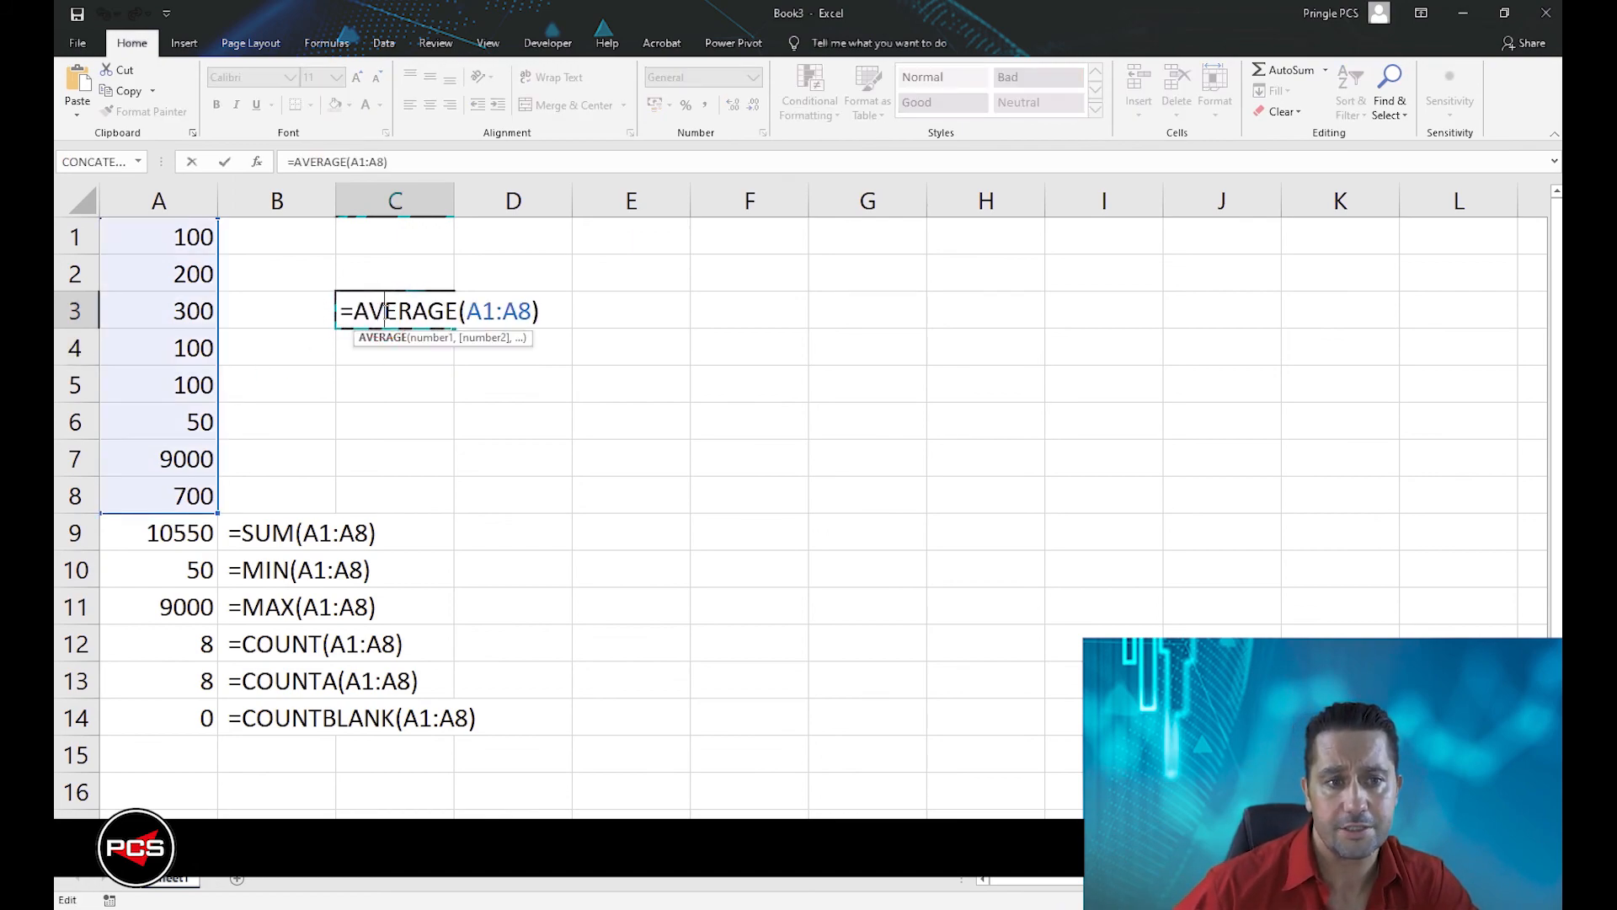
key("Escape")
double_click(343, 308)
left_click(345, 307)
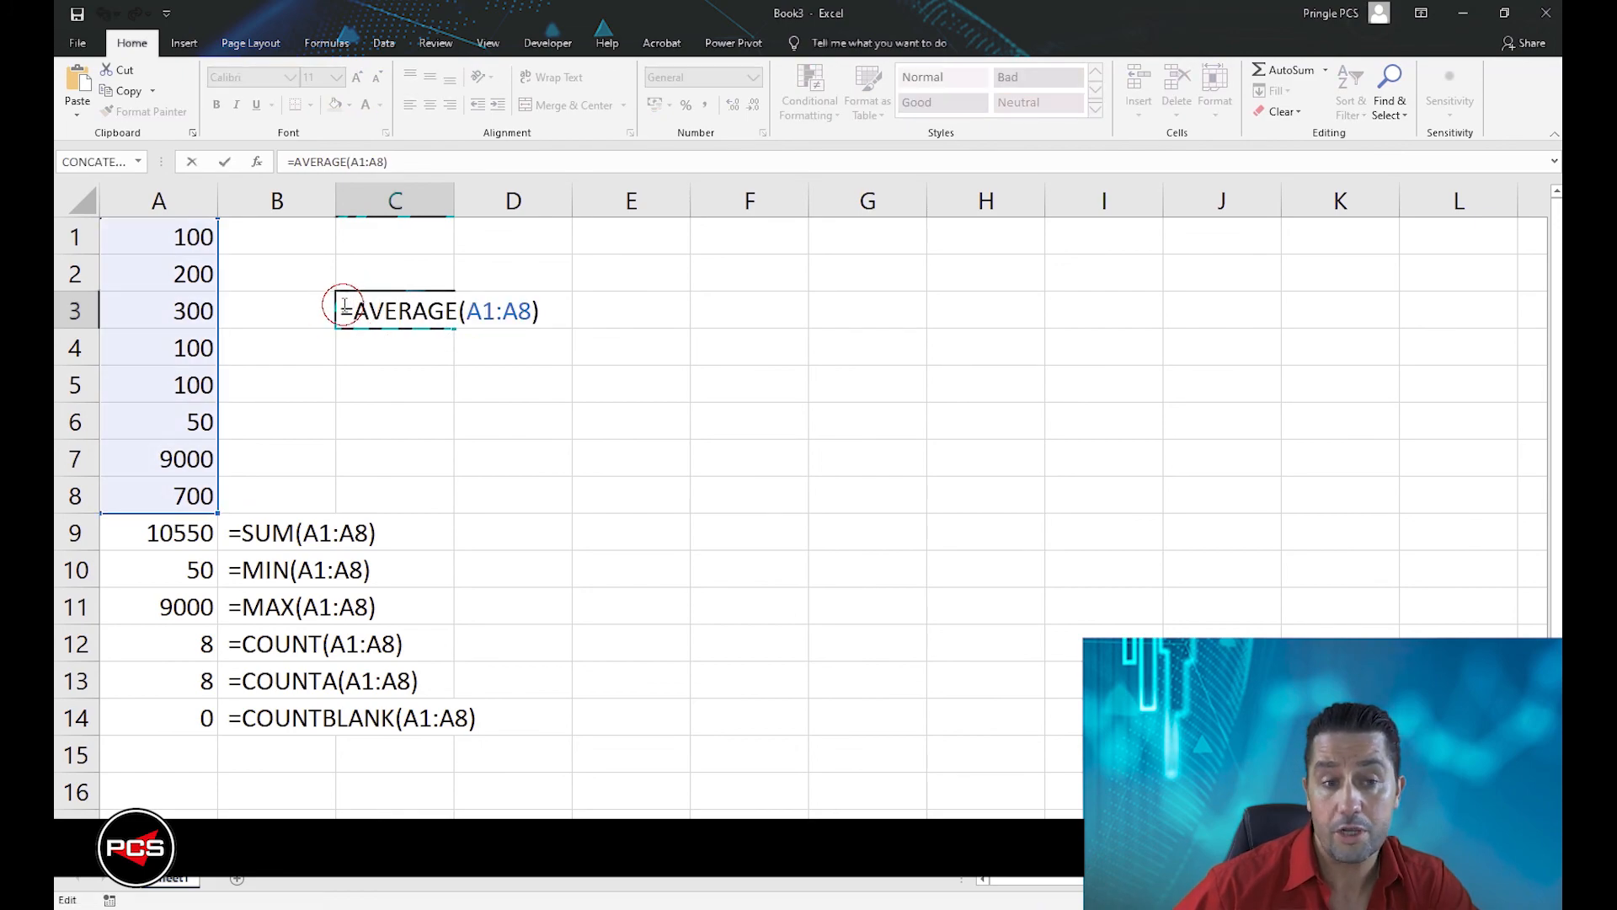
left_click_drag(345, 306, 539, 317)
key("ctrl+c")
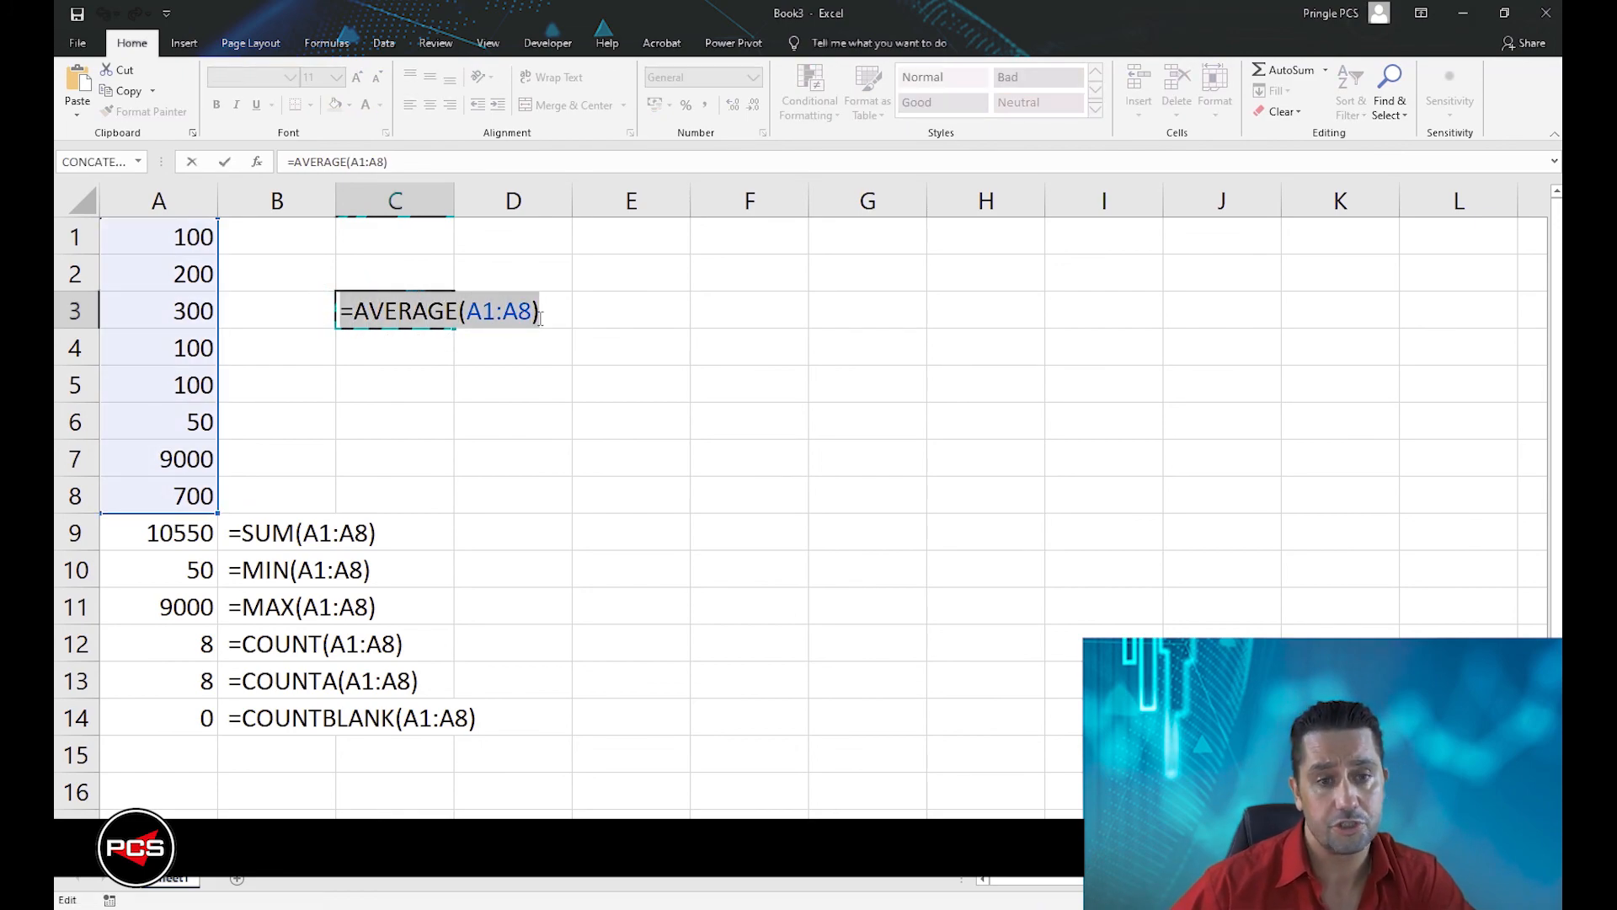
left_click(540, 316)
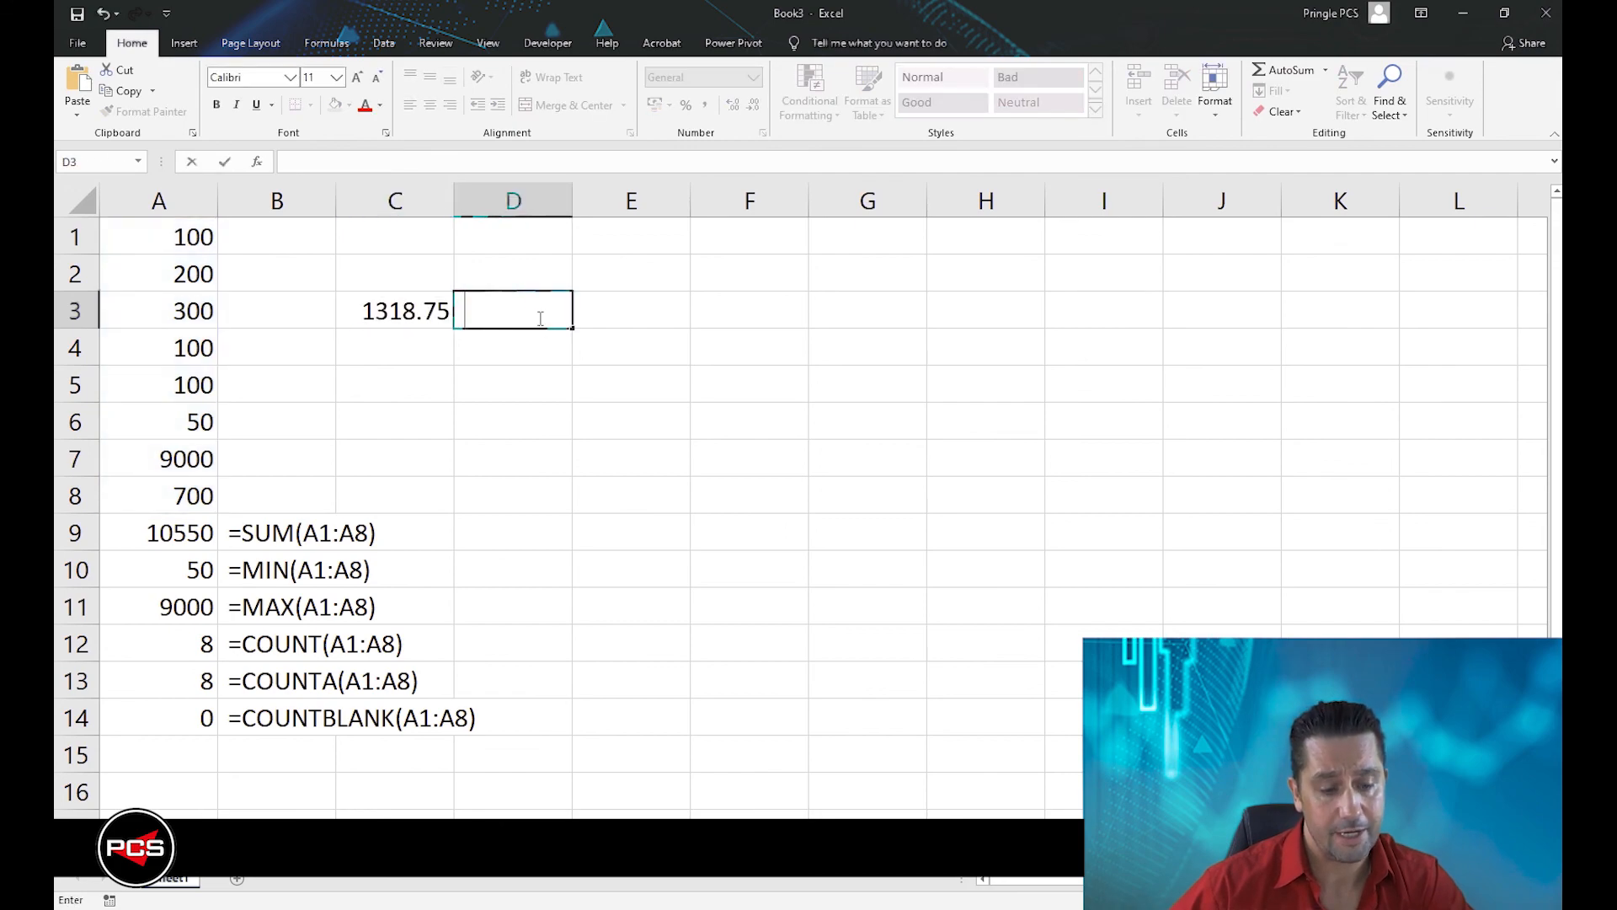
key("ctrl+v")
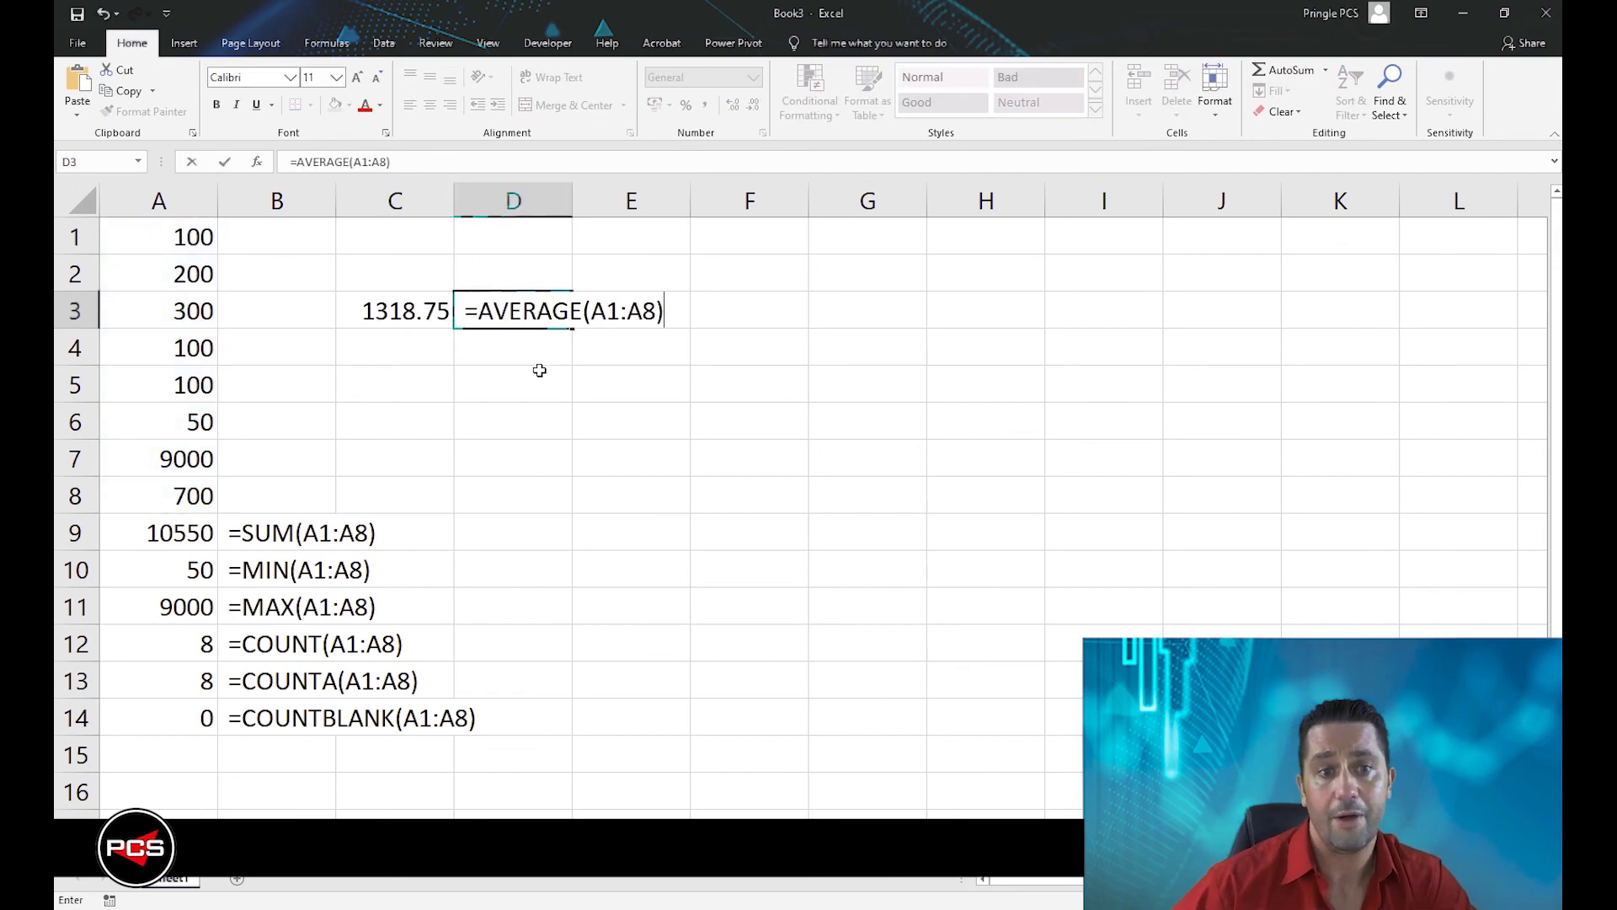
left_click(539, 371)
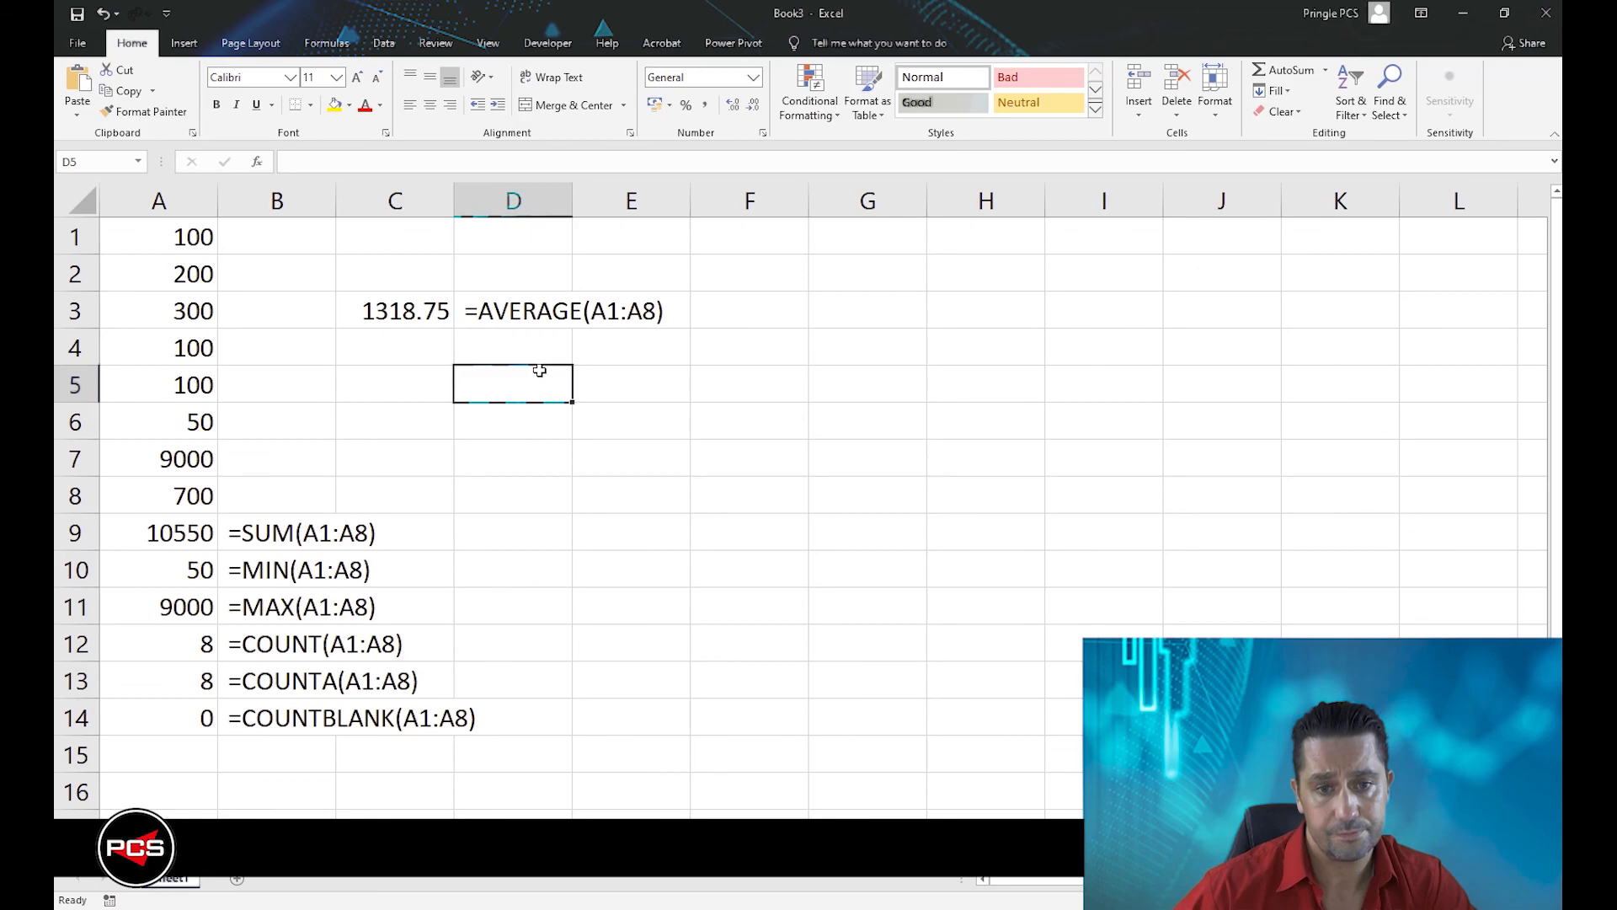